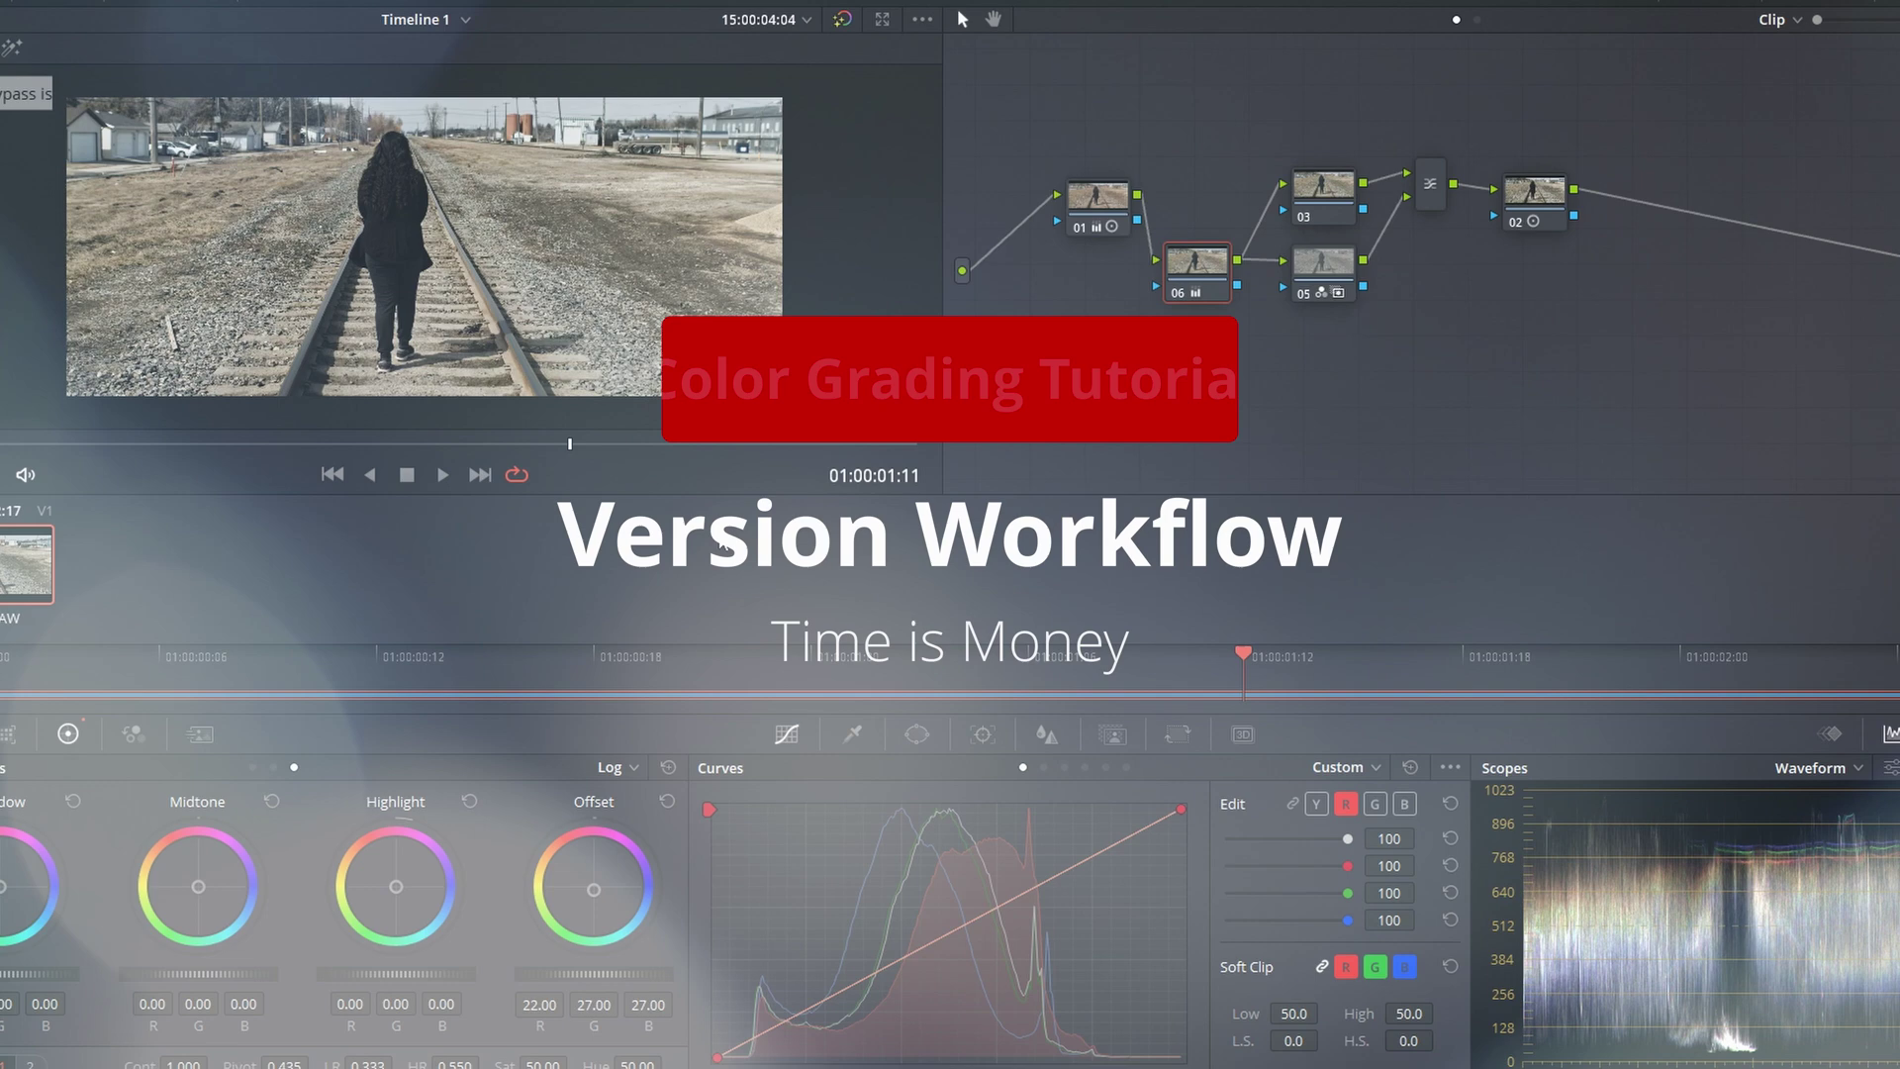
# Step: Preview the current clip's versions side by side with Split Screen > Current Clip
pyautogui.rightClick(499, 301)
pyautogui.moveTo(649, 600)
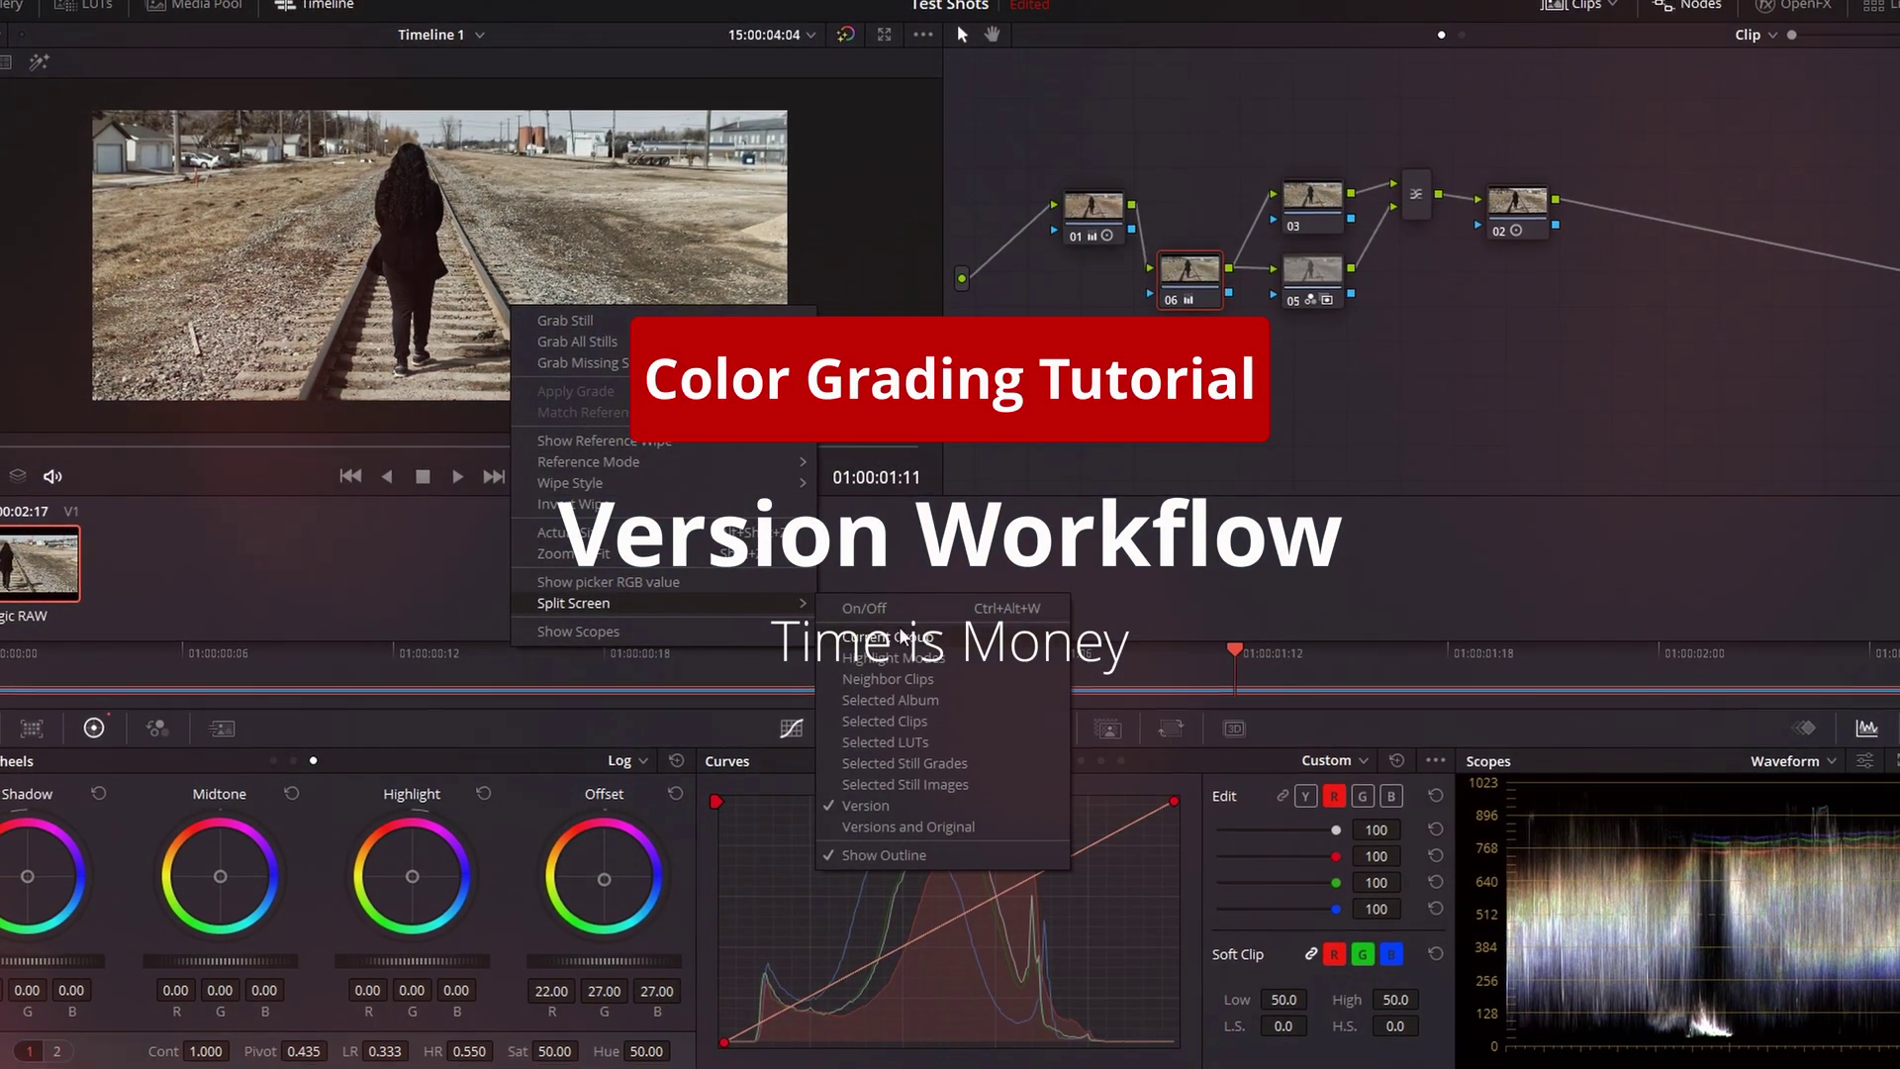
pyautogui.click(903, 635)
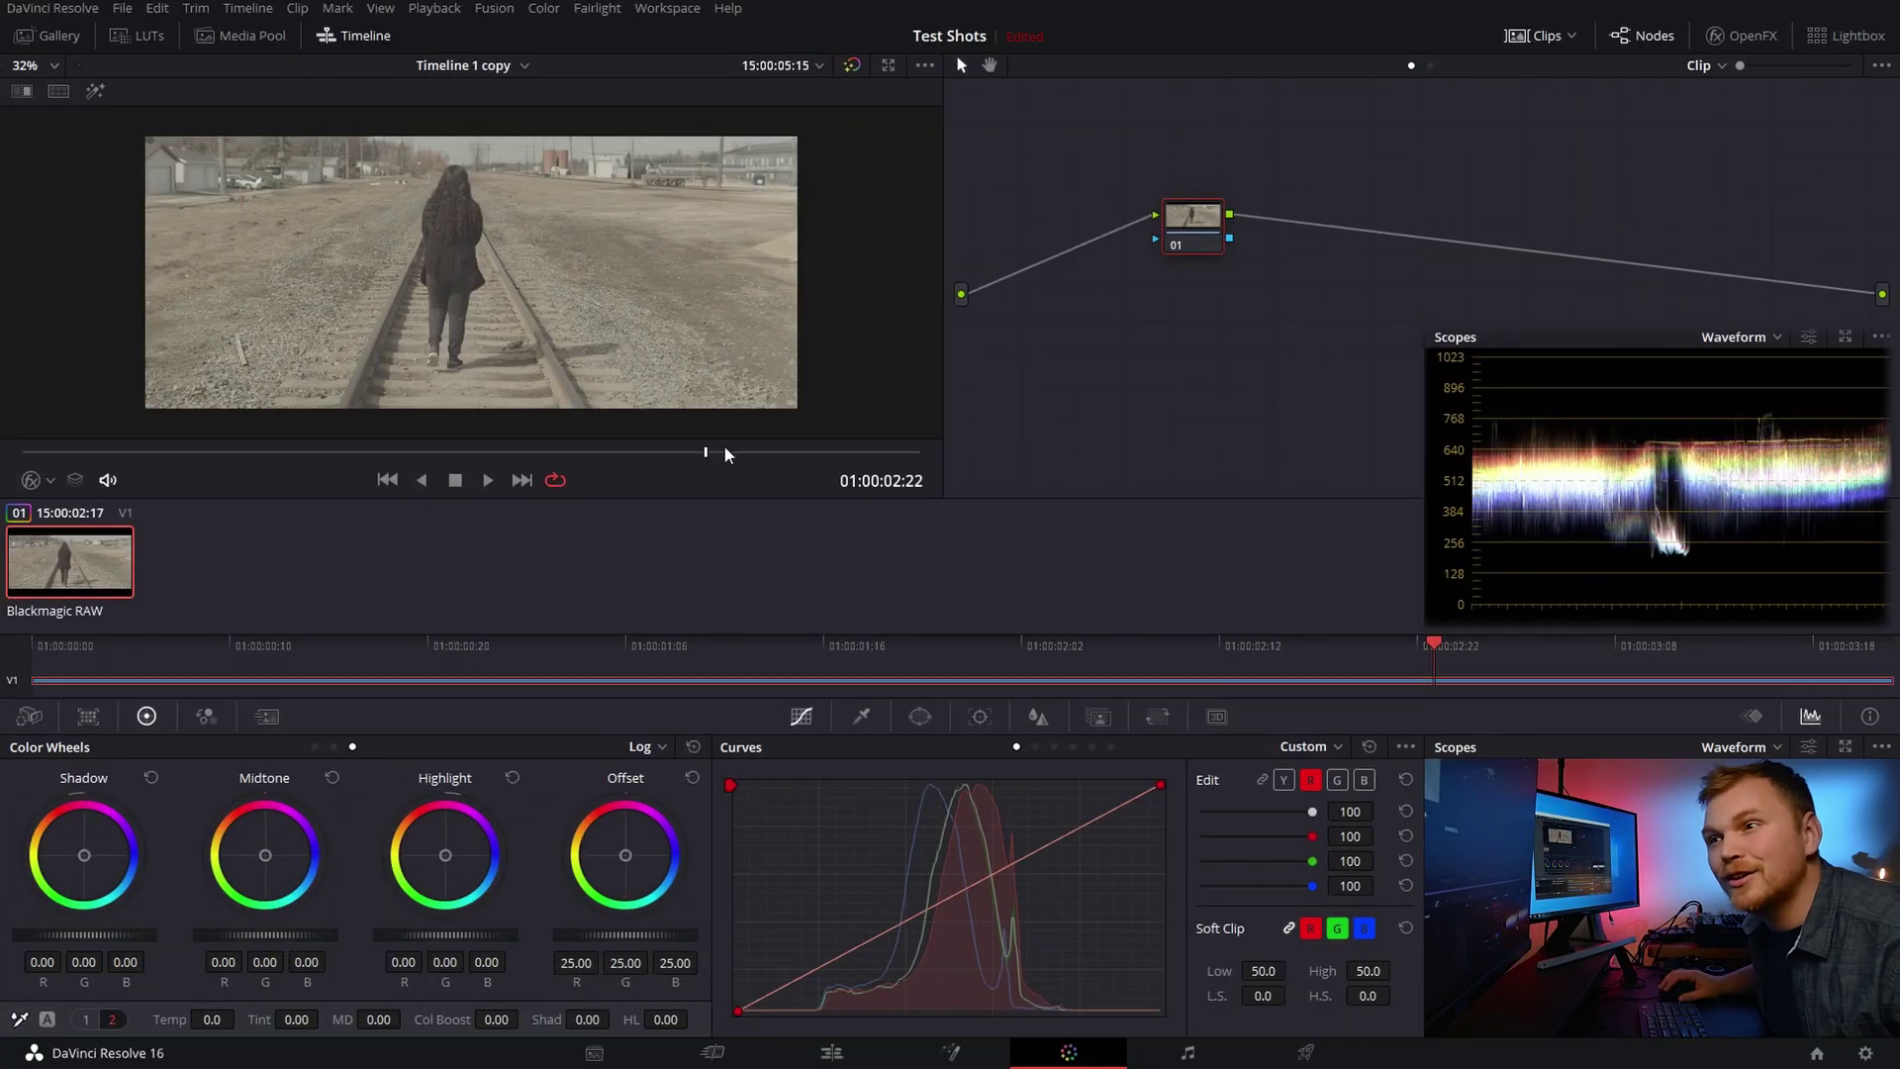
# Step: Move to an earlier frame and set contrast to 1.400 and saturation to 70
pyautogui.moveTo(705, 452); pyautogui.dragTo(658, 449)
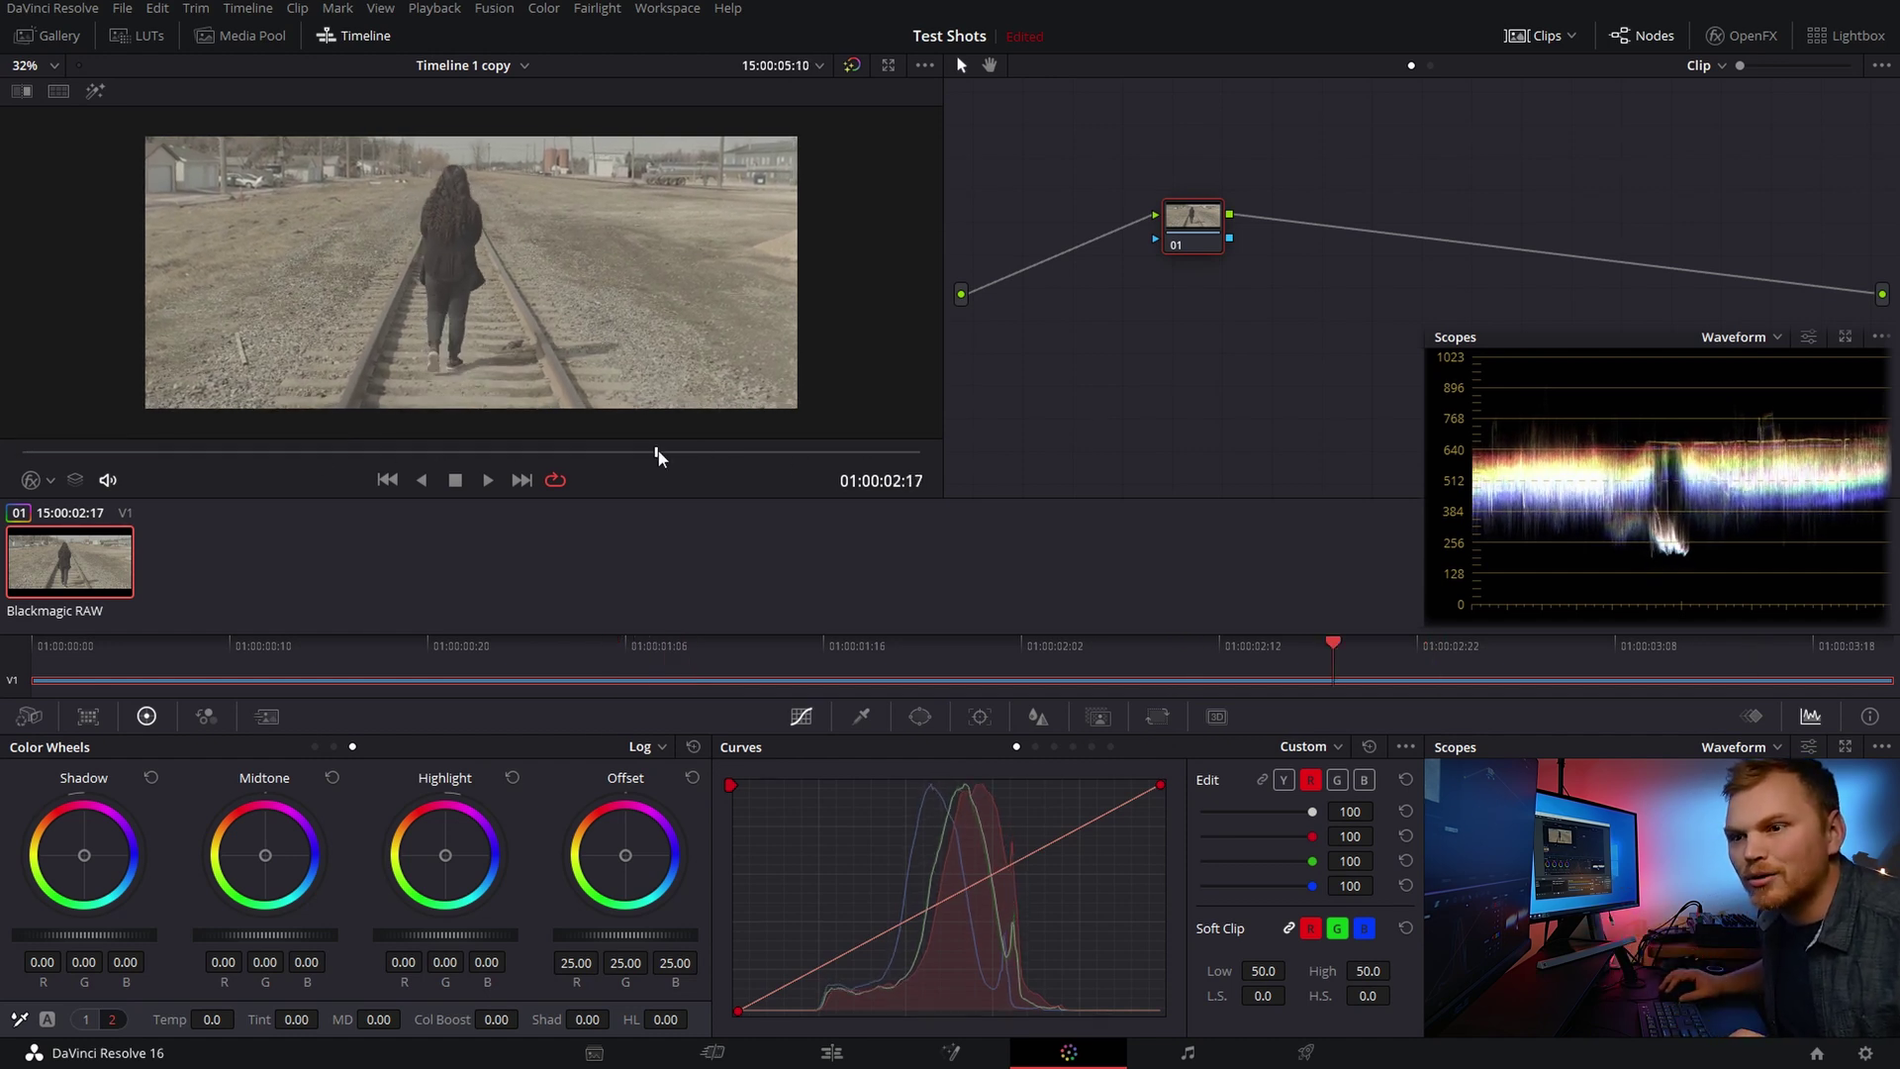
pyautogui.click(85, 1020)
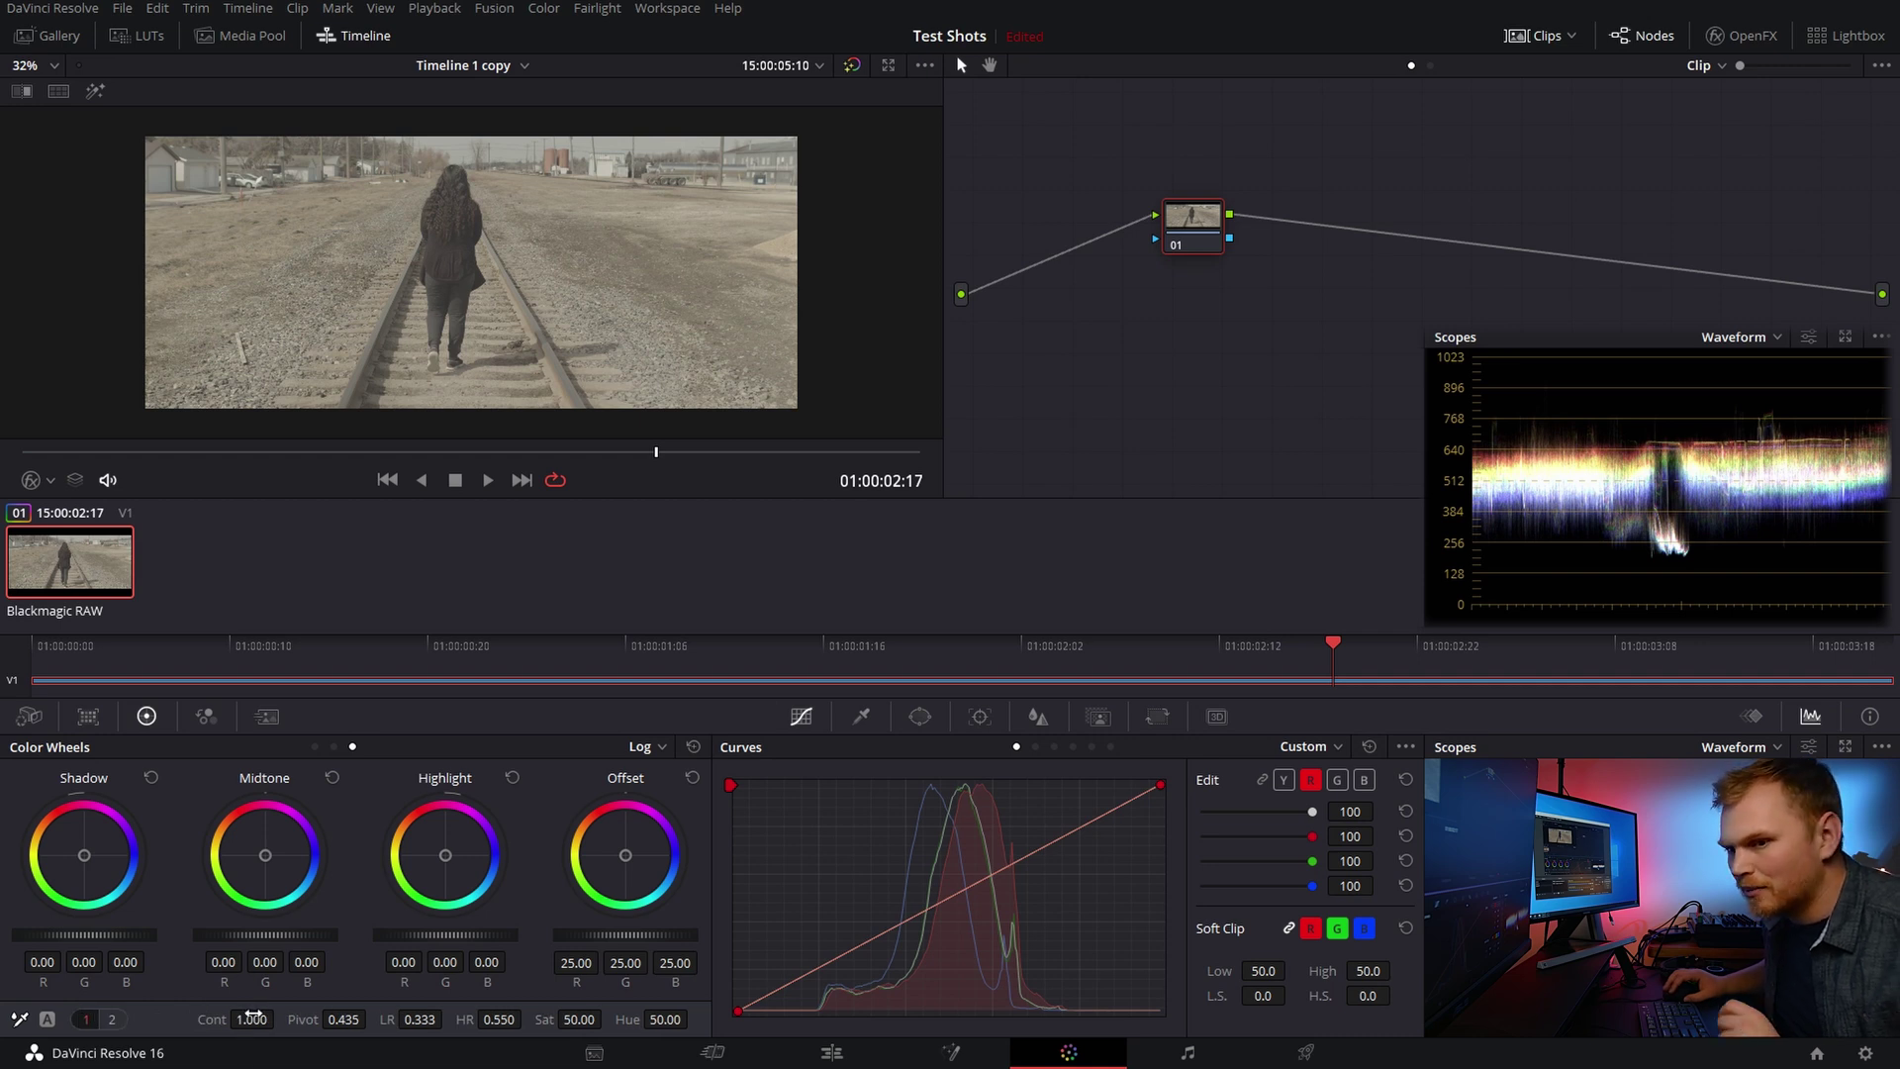
pyautogui.moveTo(252, 1018); pyautogui.dragTo(336, 1018)
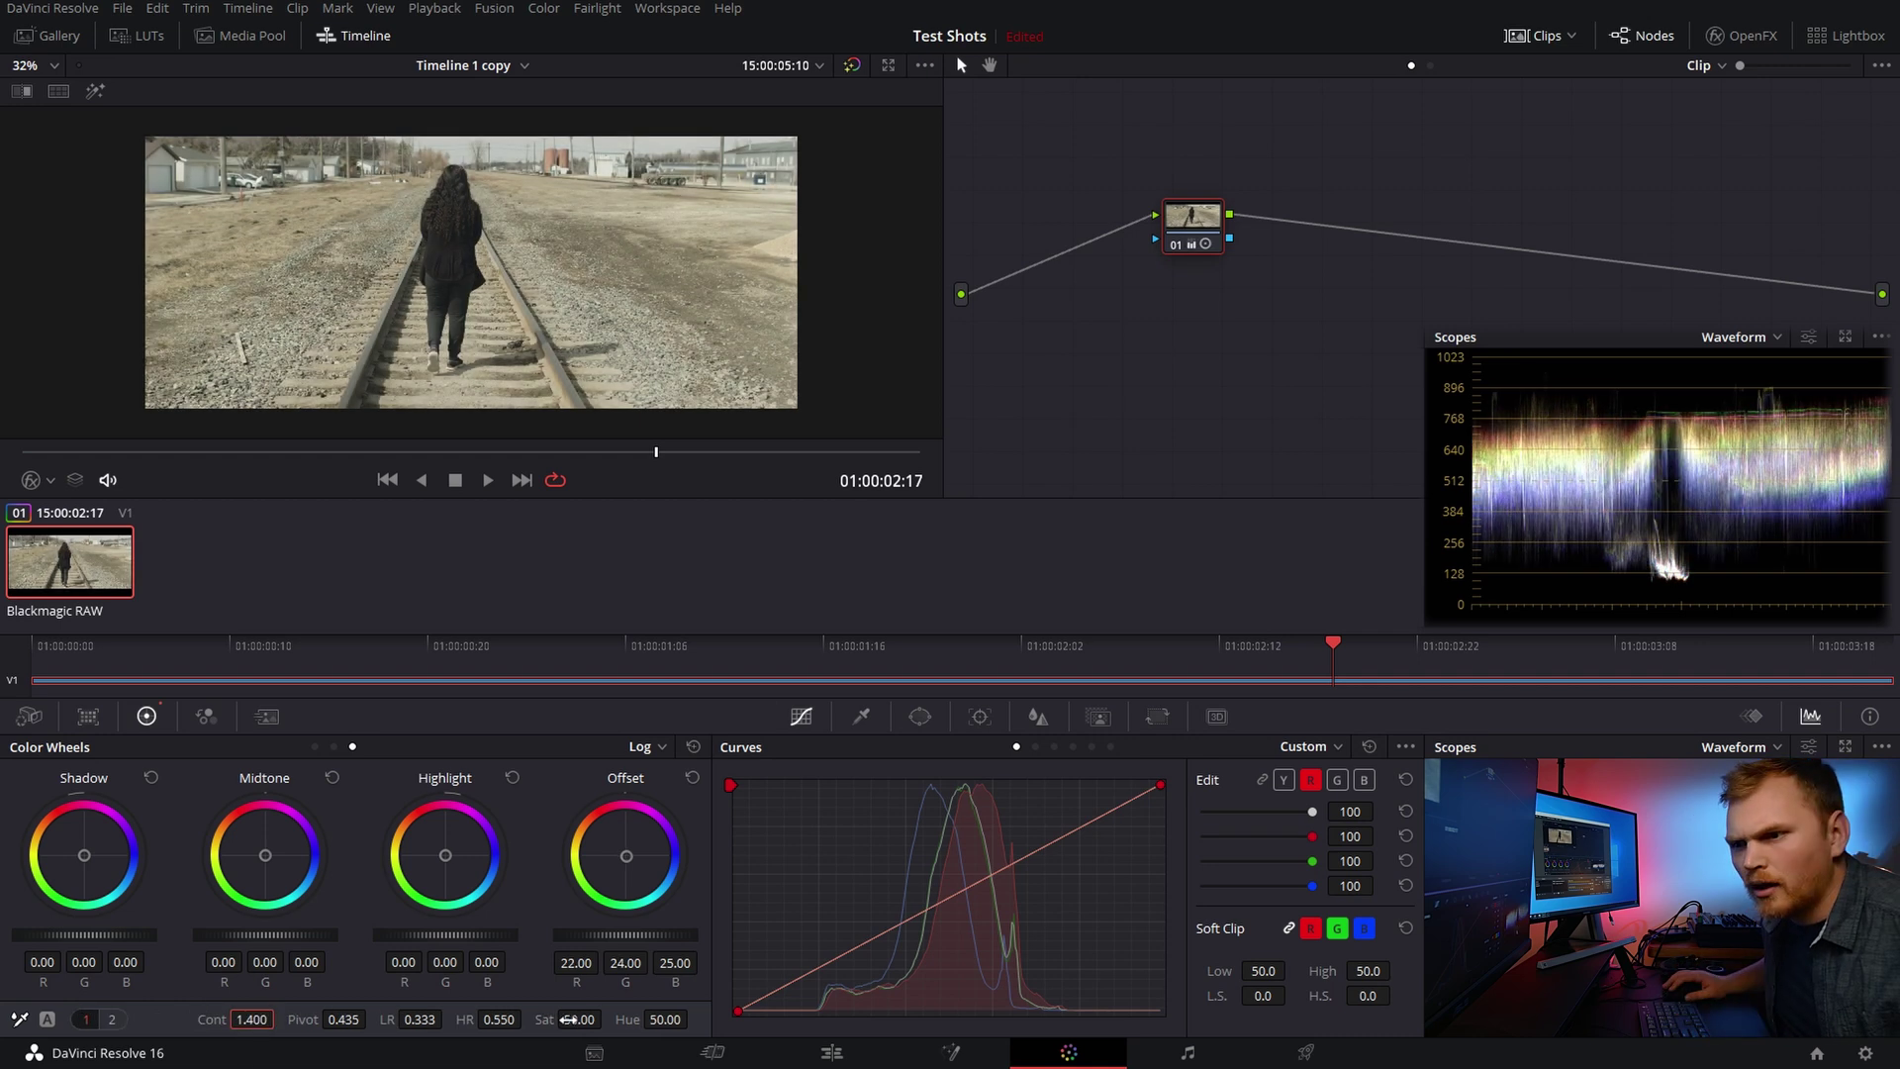
pyautogui.click(569, 1019)
pyautogui.write('7')
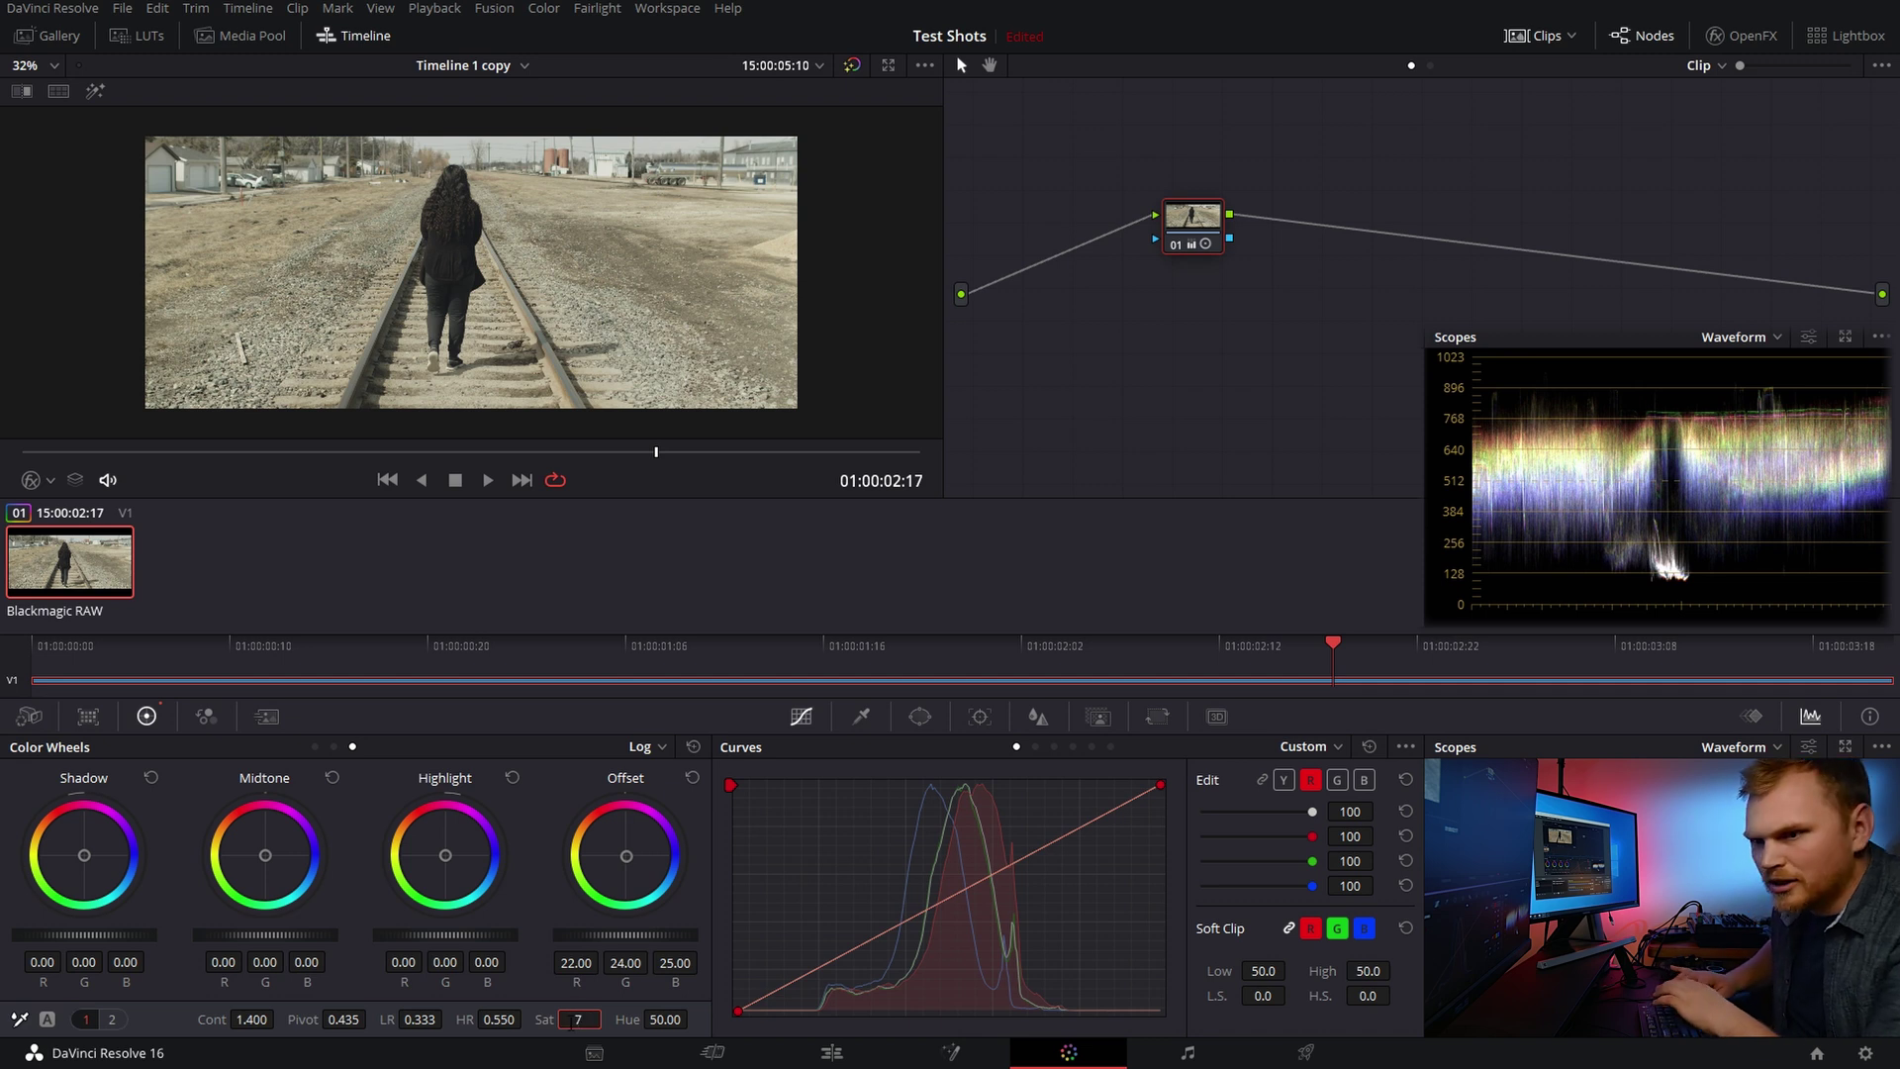
pyautogui.write('0')
pyautogui.press('Return')
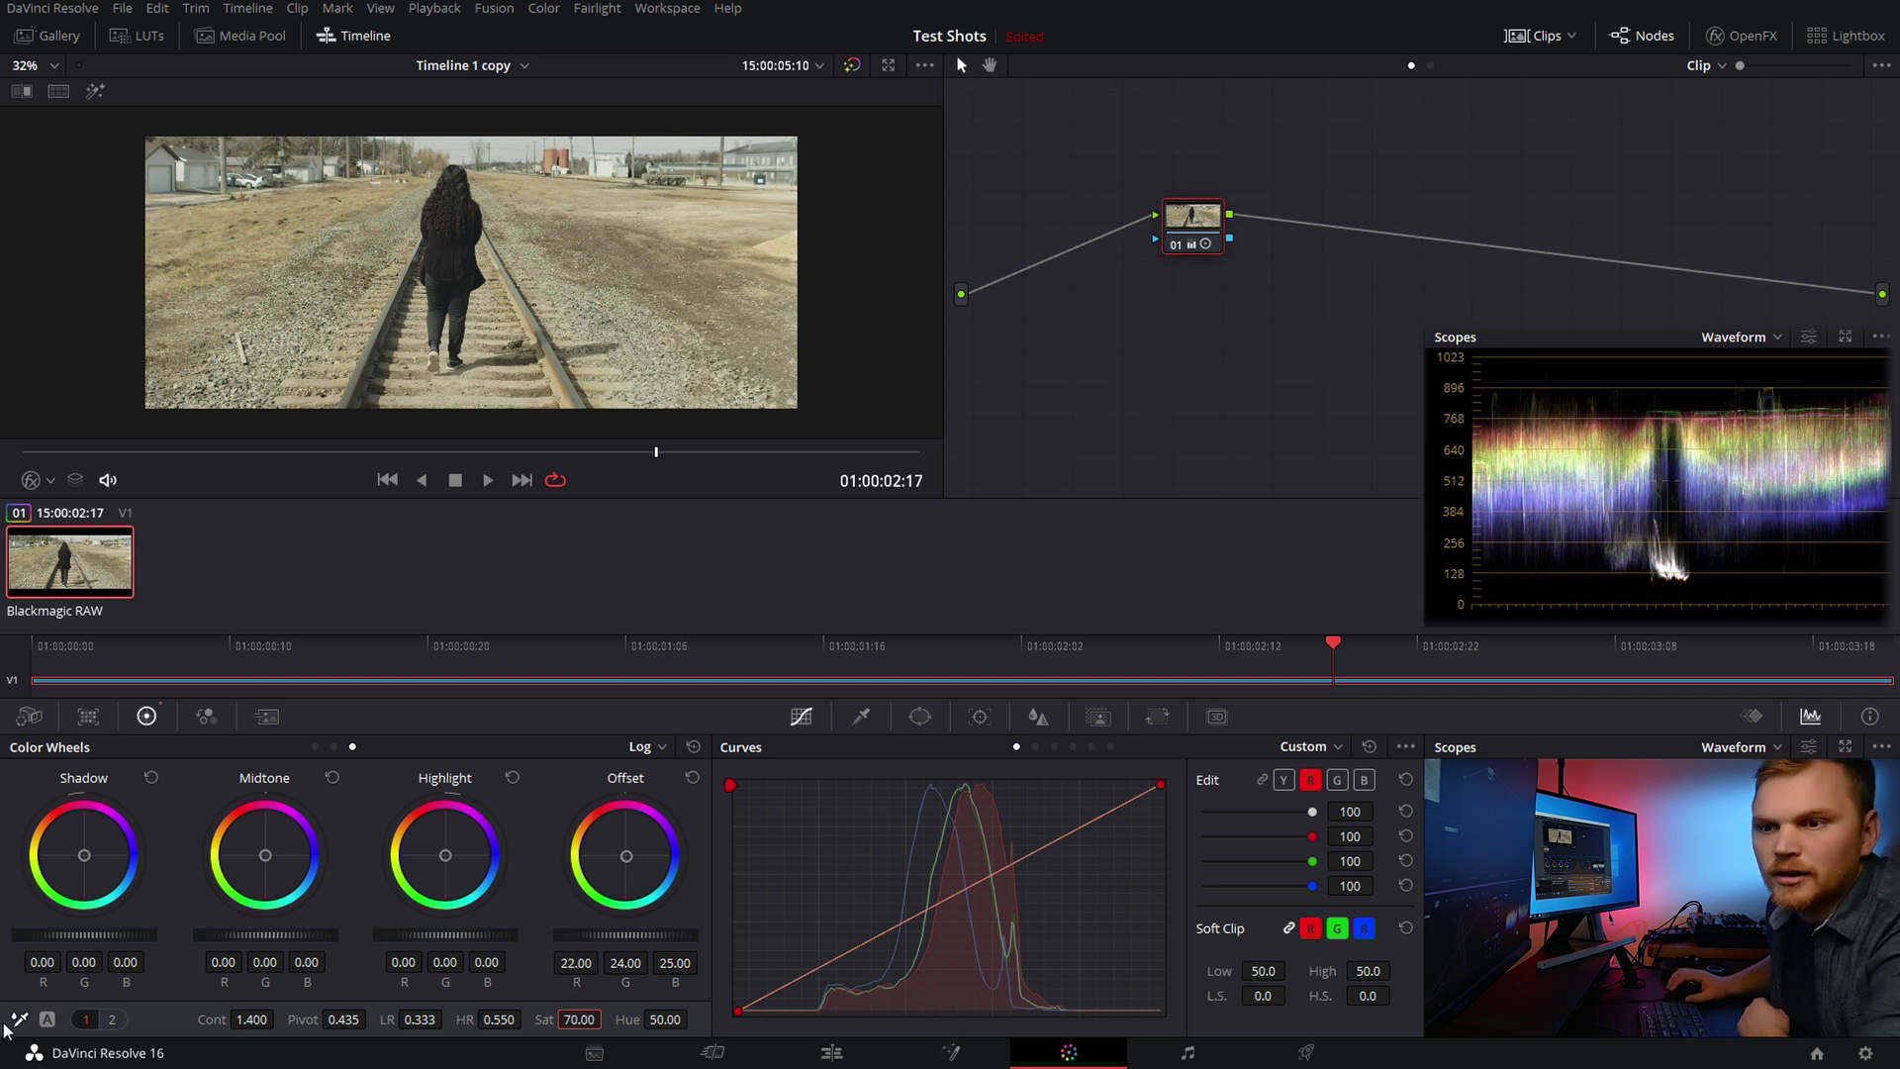
# Step: Neutralise the white balance with the picker and add a serial node after node 01
pyautogui.click(607, 167)
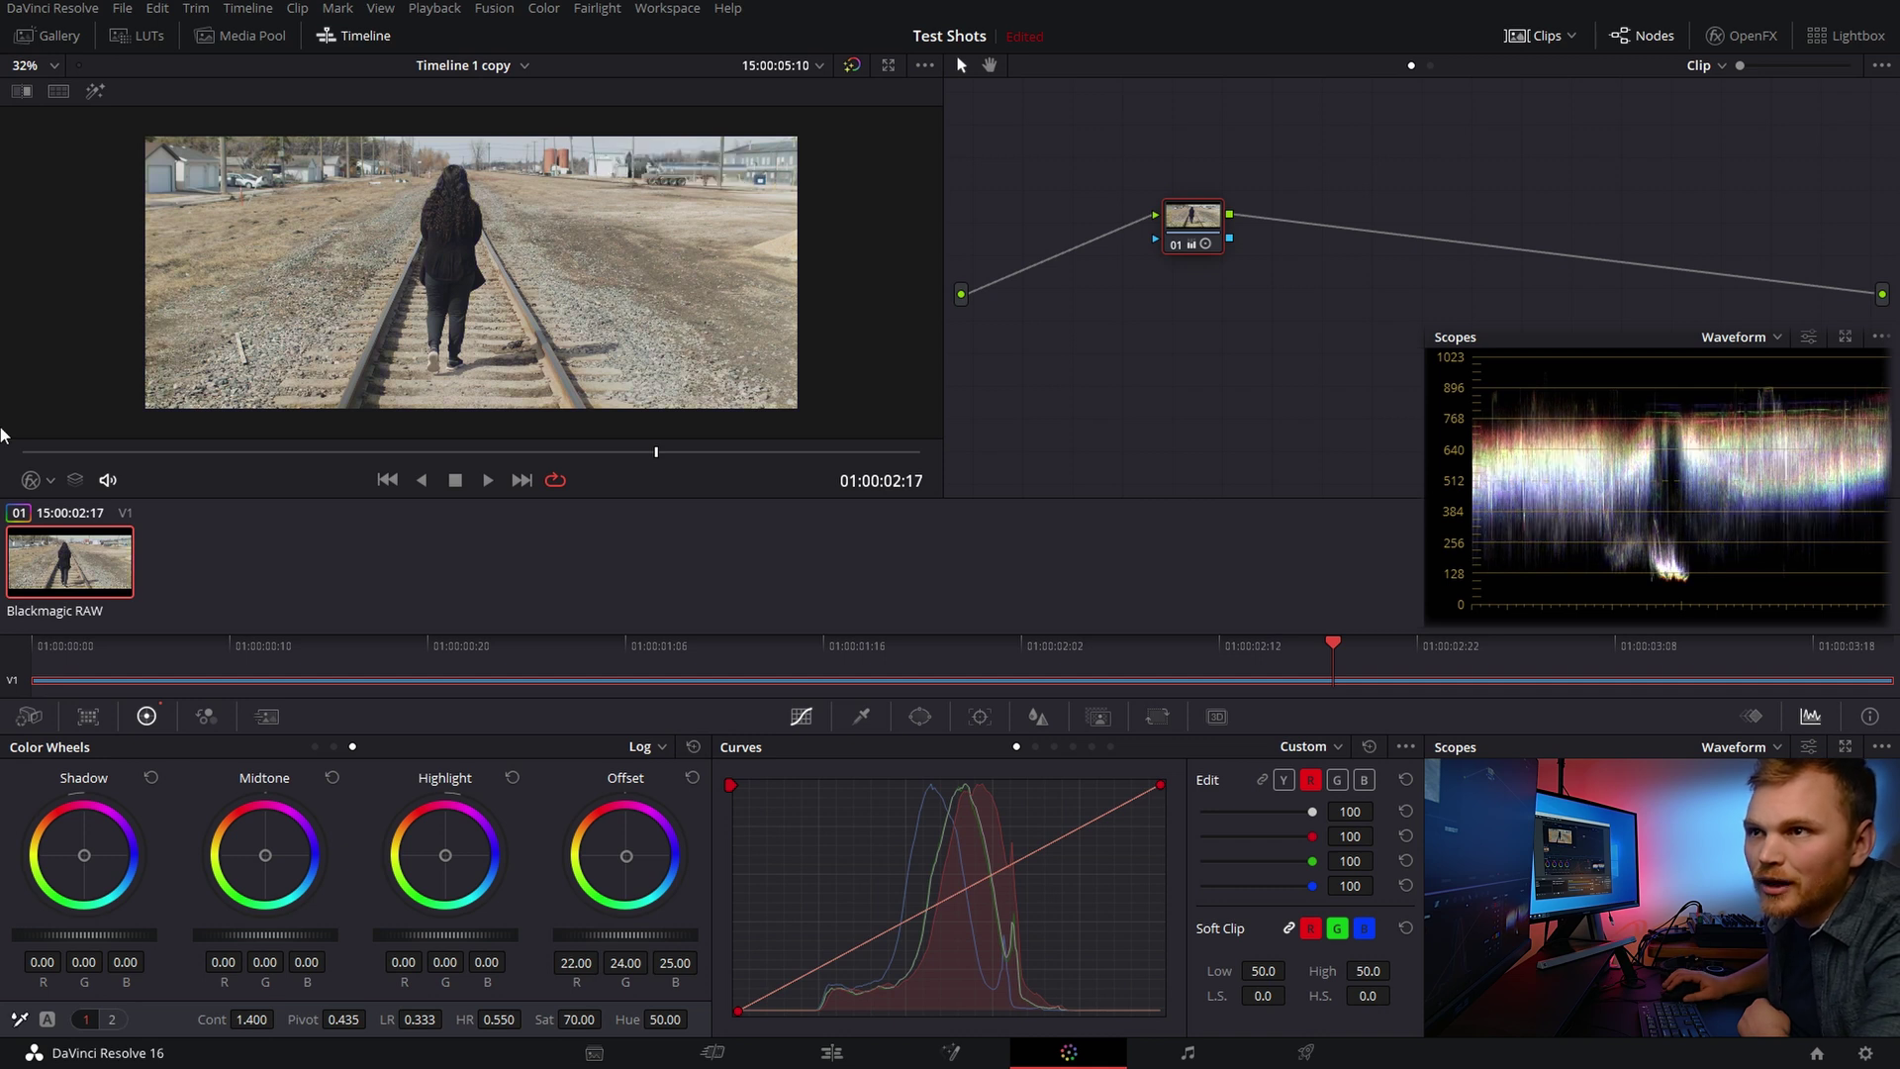
pyautogui.hotkey('ctrl', 'z')
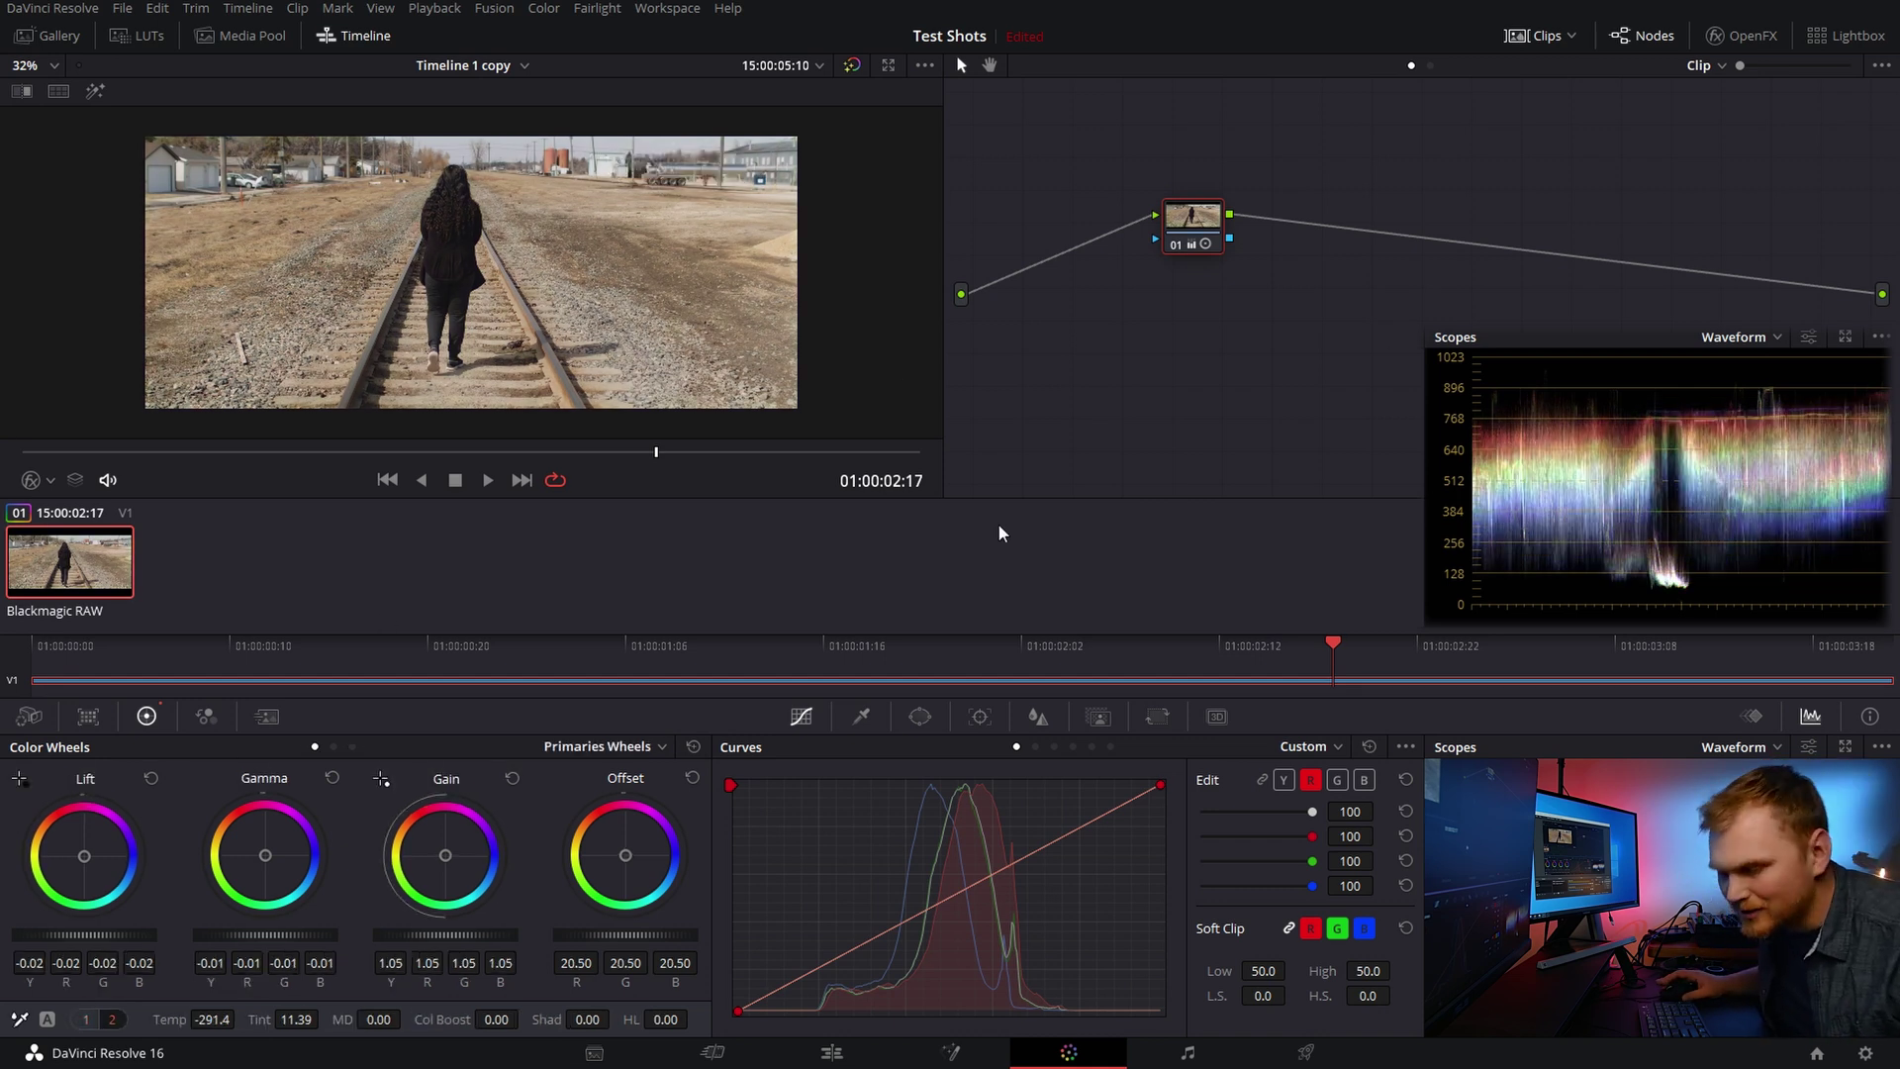
pyautogui.hotkey('alt', 's')
# Step: Add parallel node 04 set to Monochrome and blend the parallel mixer in Linear Light
pyautogui.hotkey('alt', 'p')
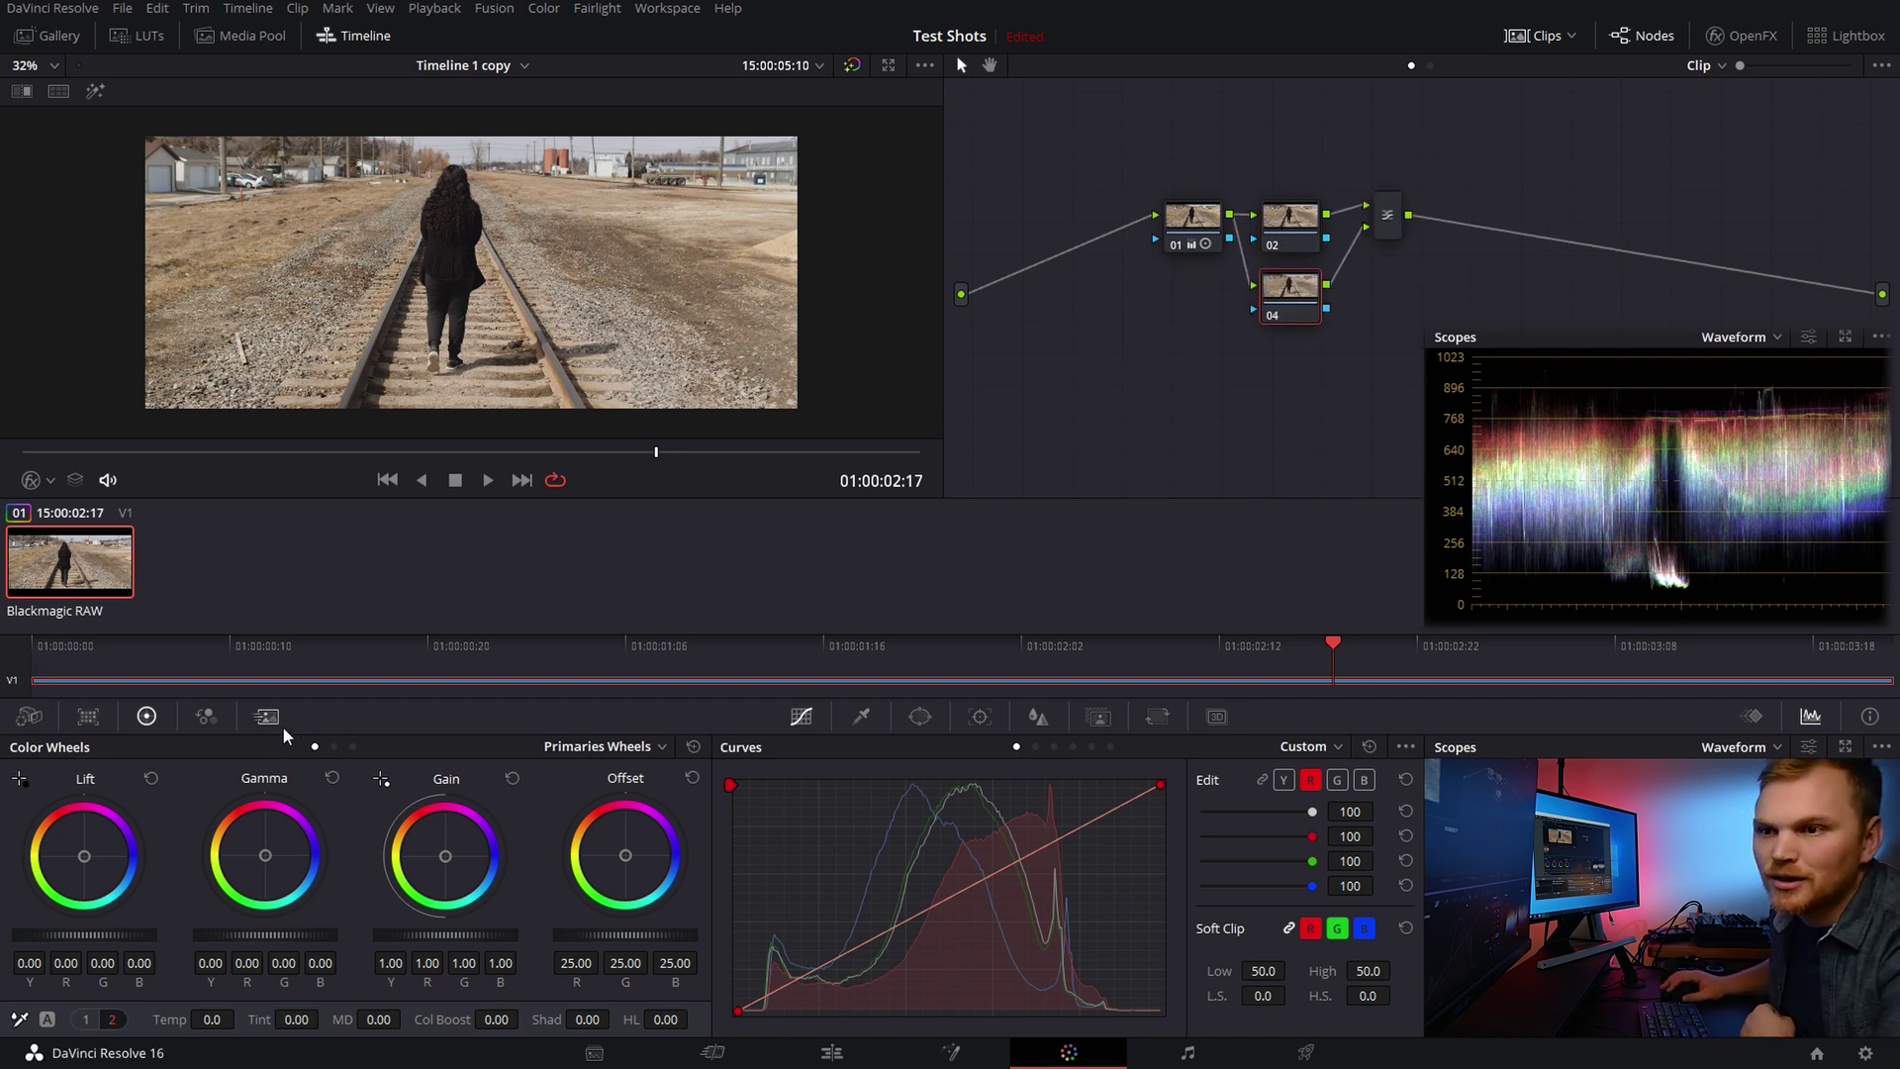
pyautogui.click(207, 717)
pyautogui.click(431, 1021)
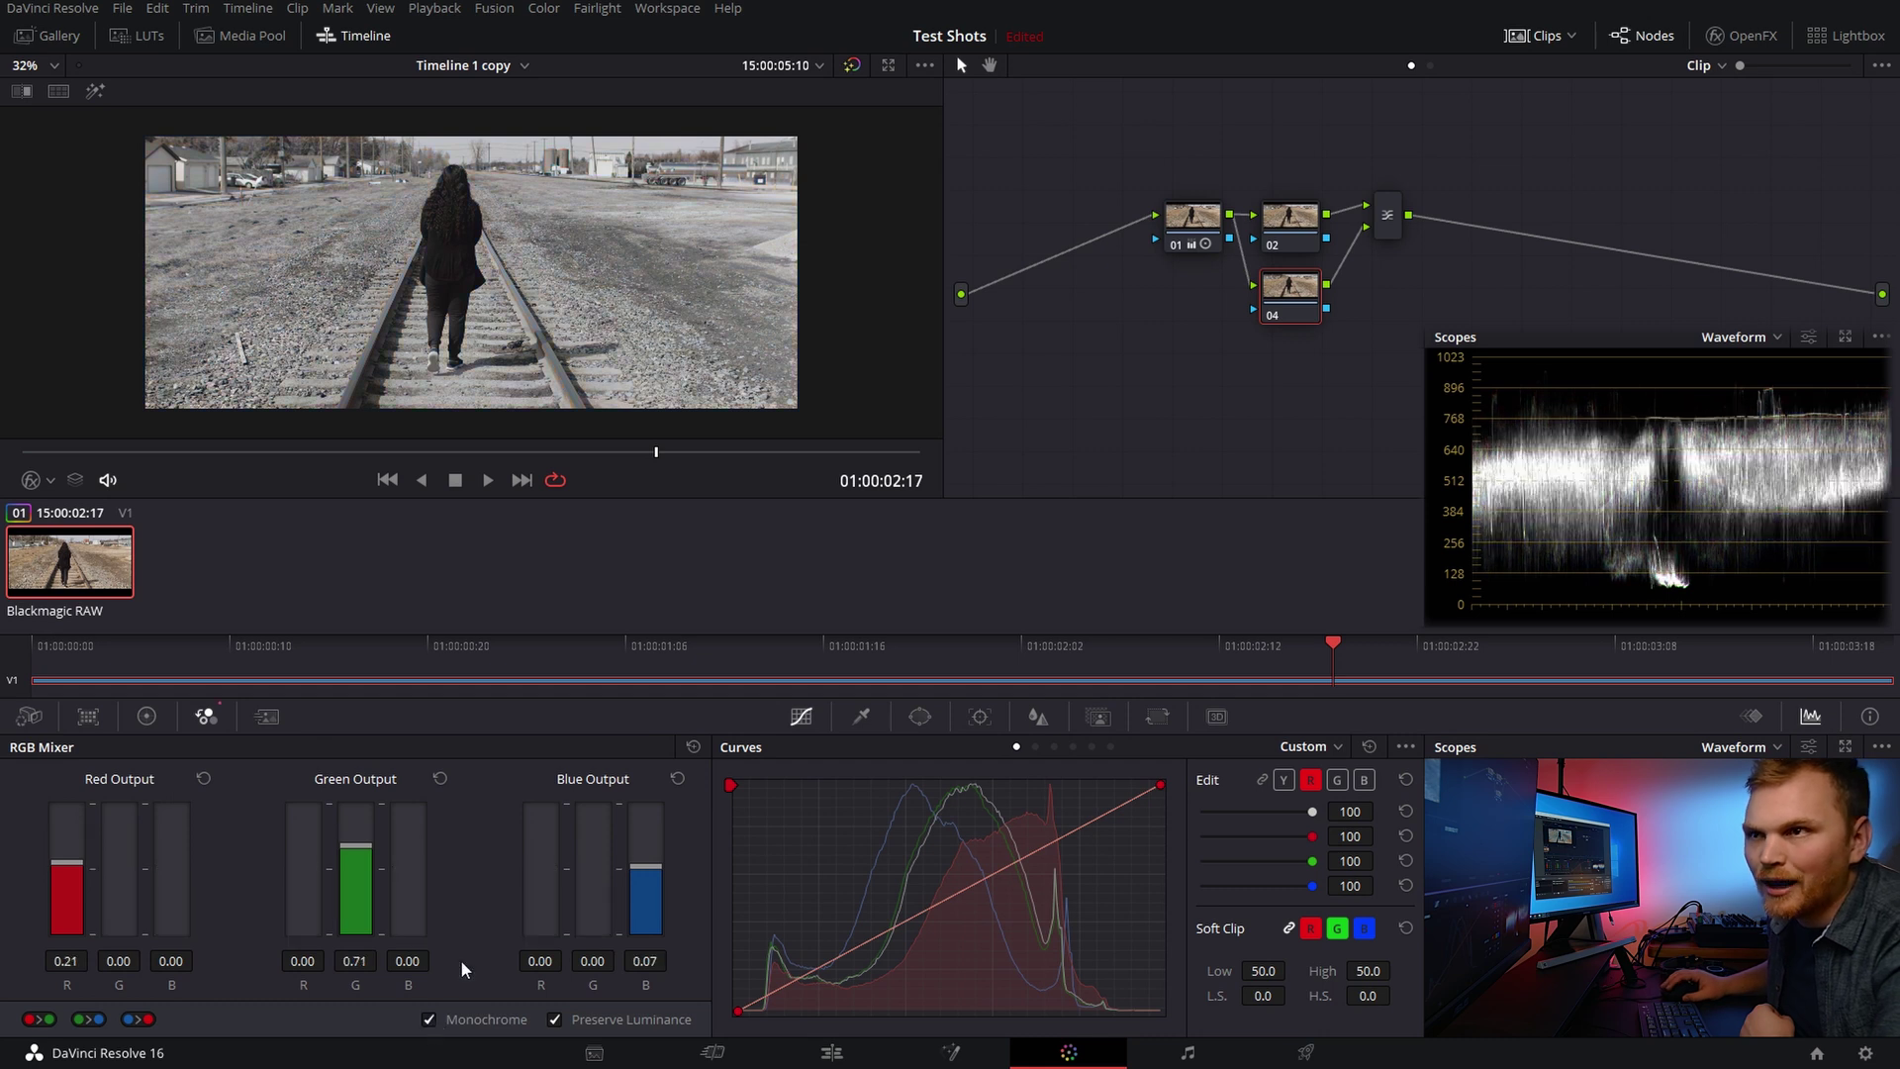
pyautogui.rightClick(1396, 216)
pyautogui.moveTo(1487, 344)
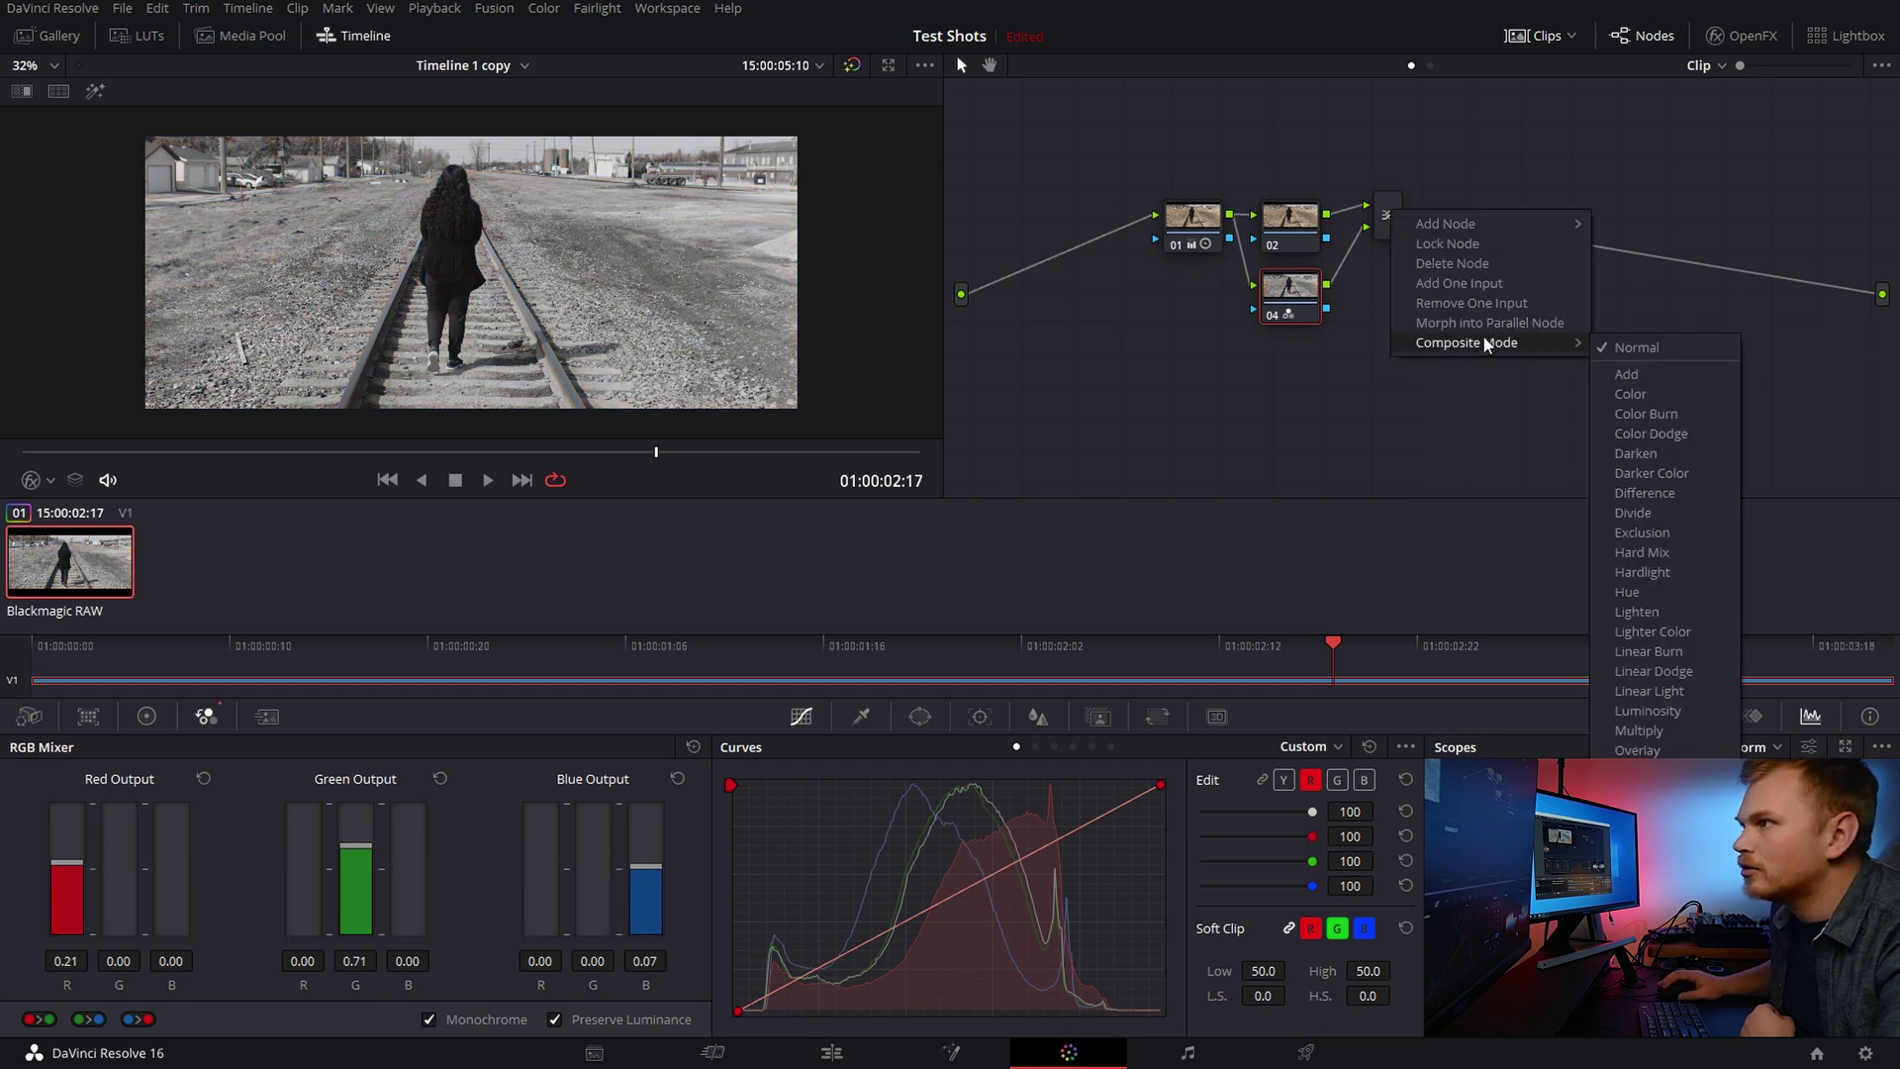
pyautogui.click(1688, 690)
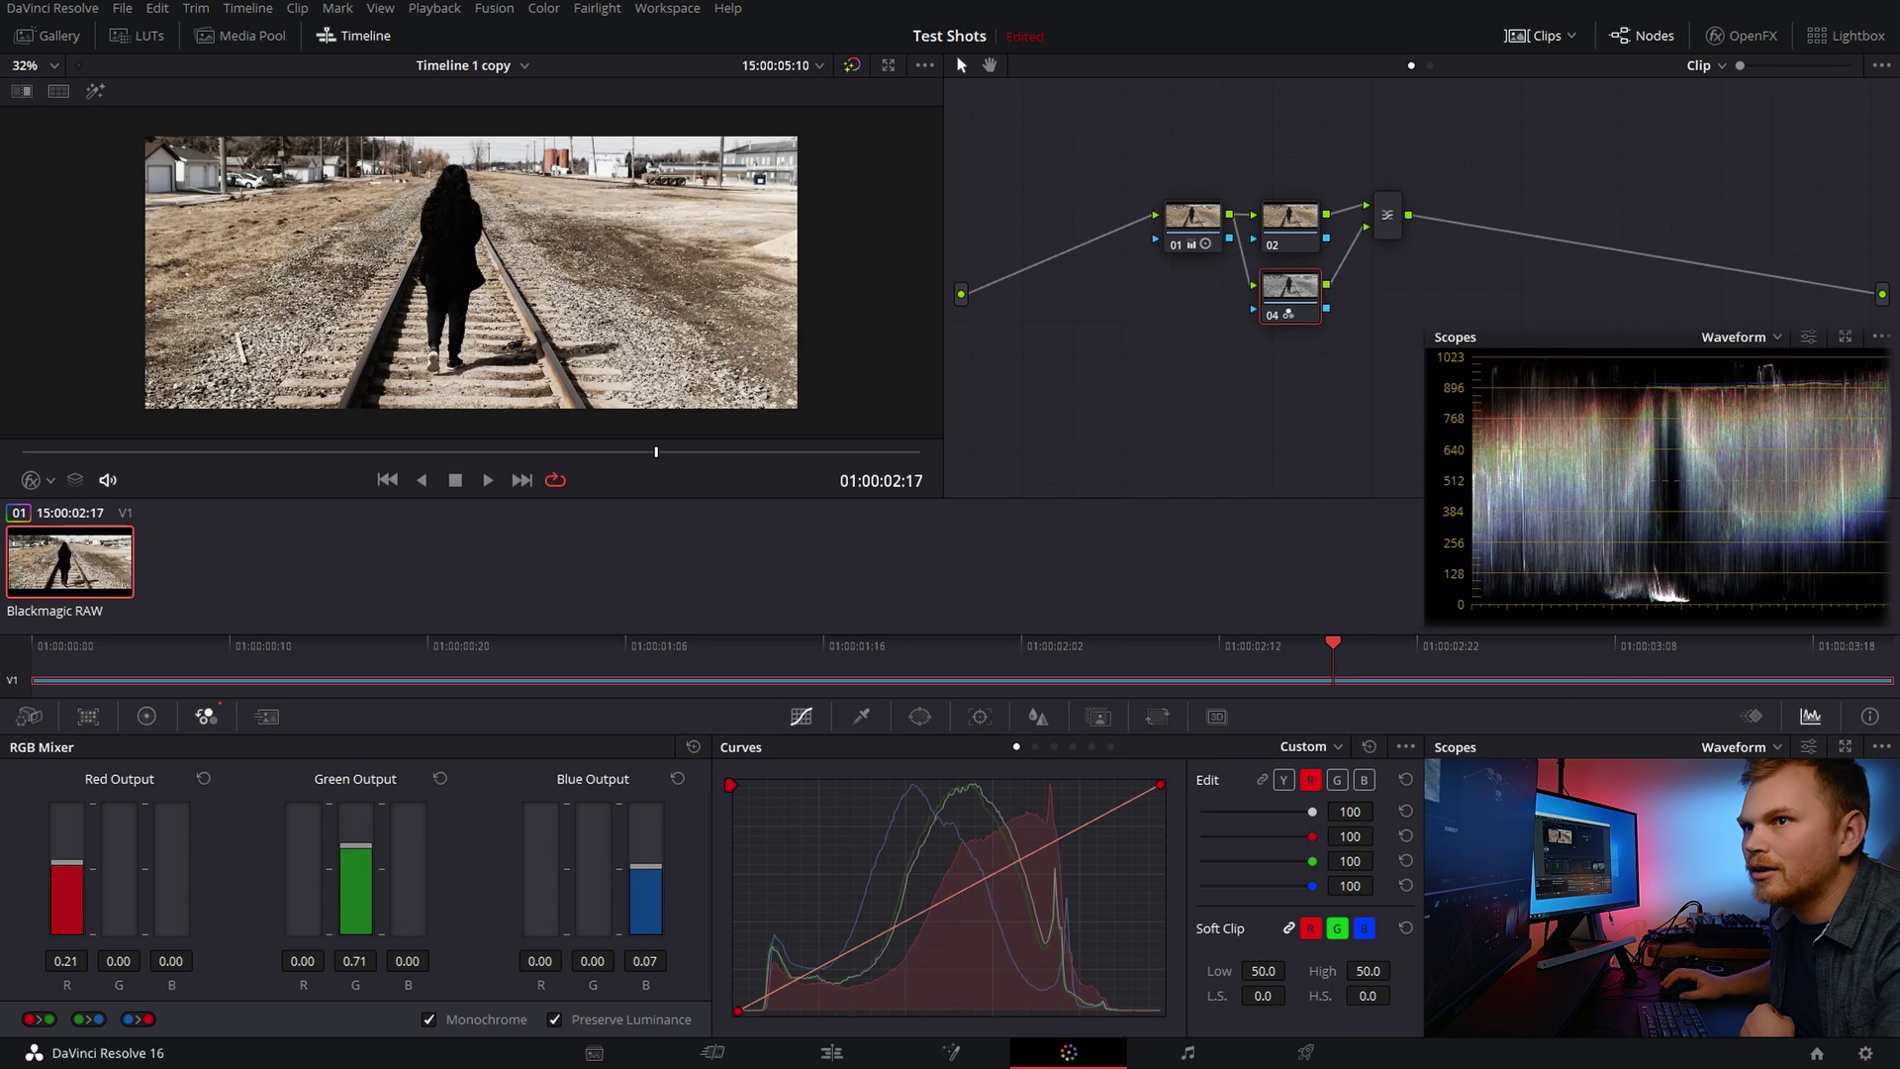
# Step: Reduce node 04's key output gain to 0.700 to soften the monochrome blend
pyautogui.click(1291, 220)
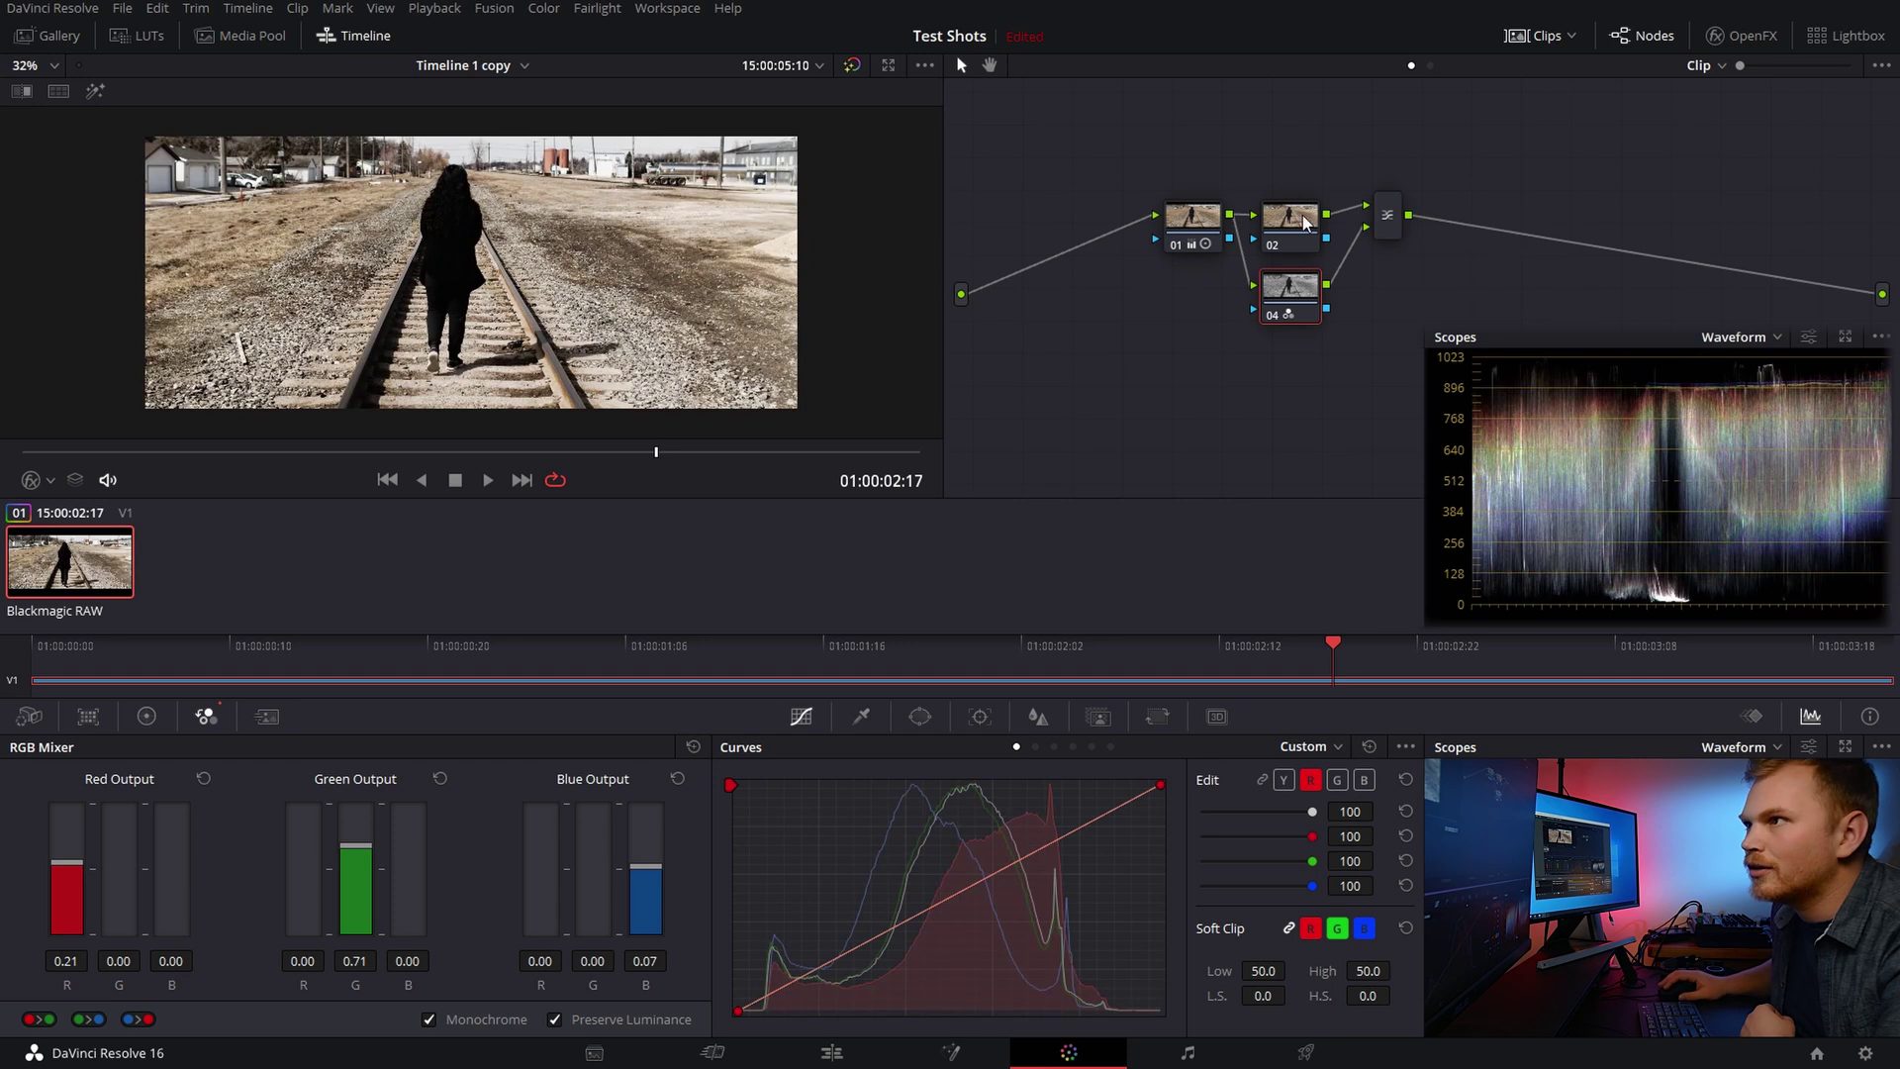
pyautogui.click(147, 715)
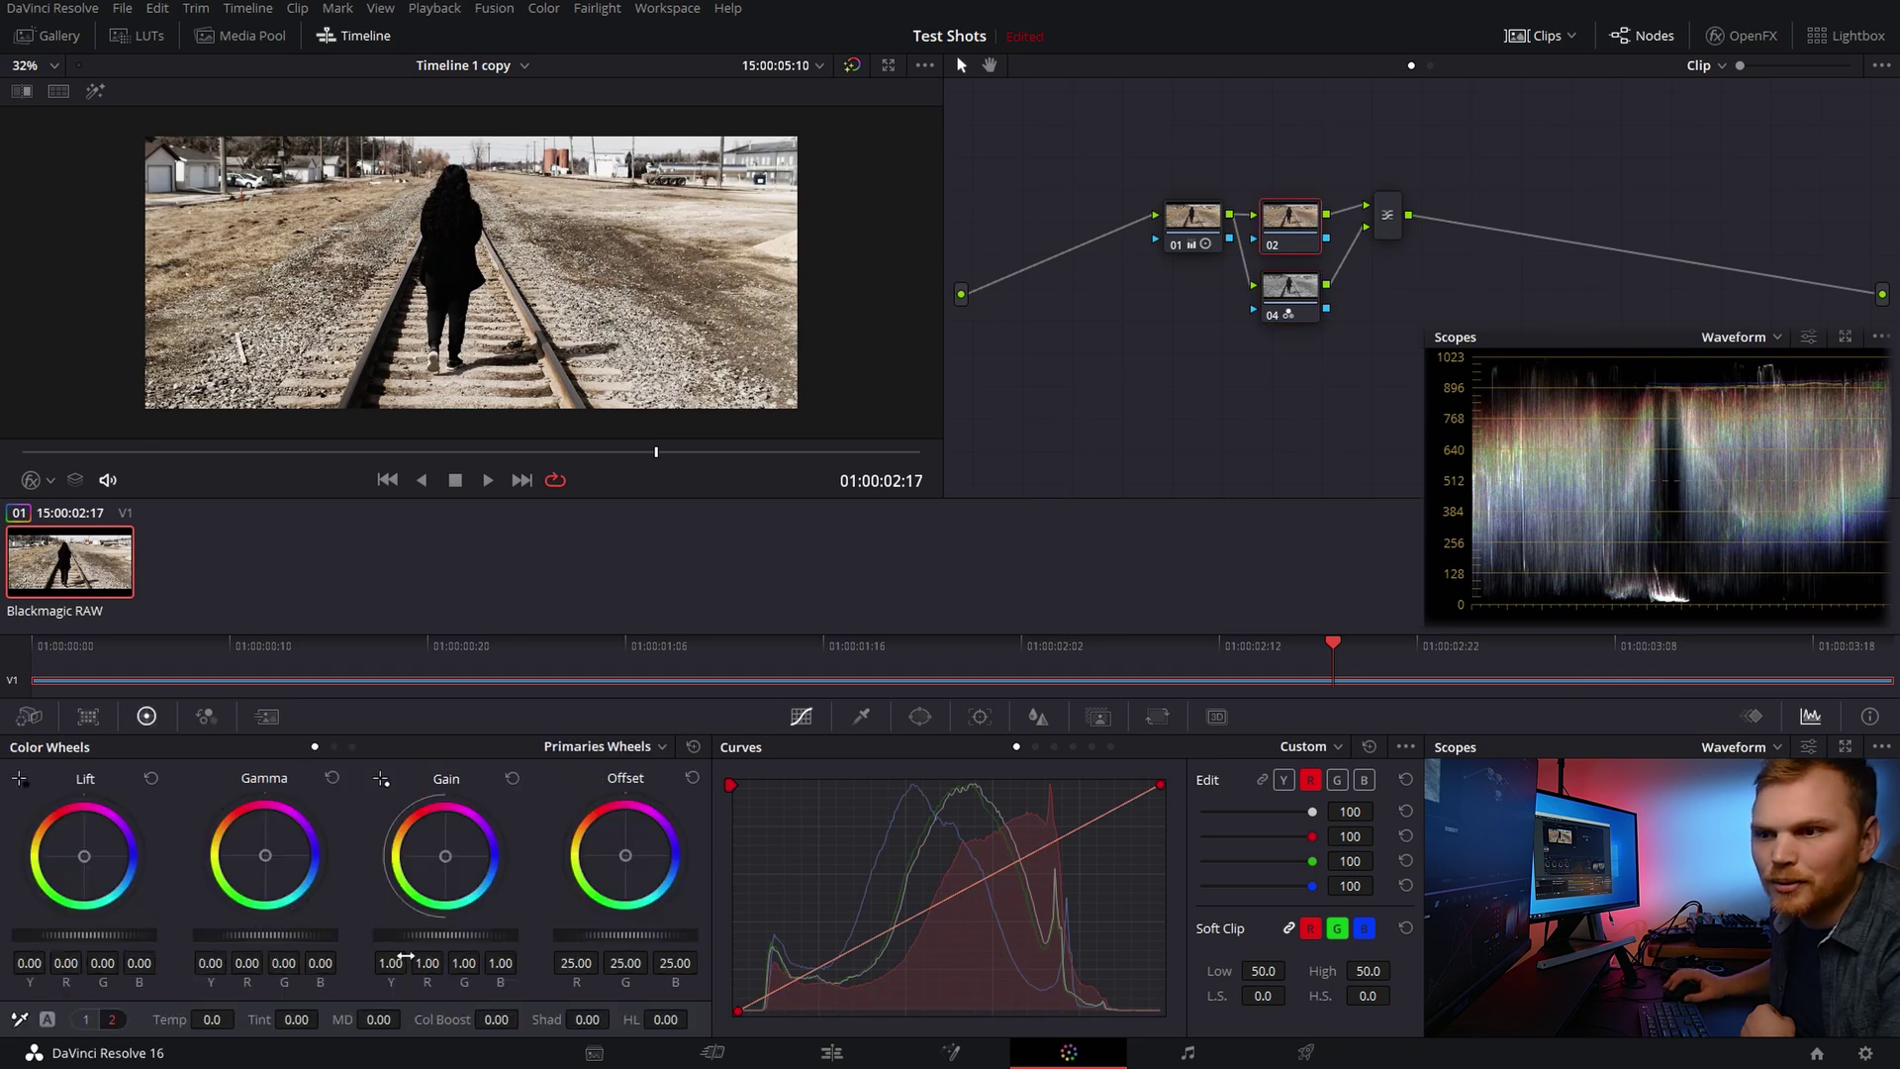
pyautogui.click(87, 1019)
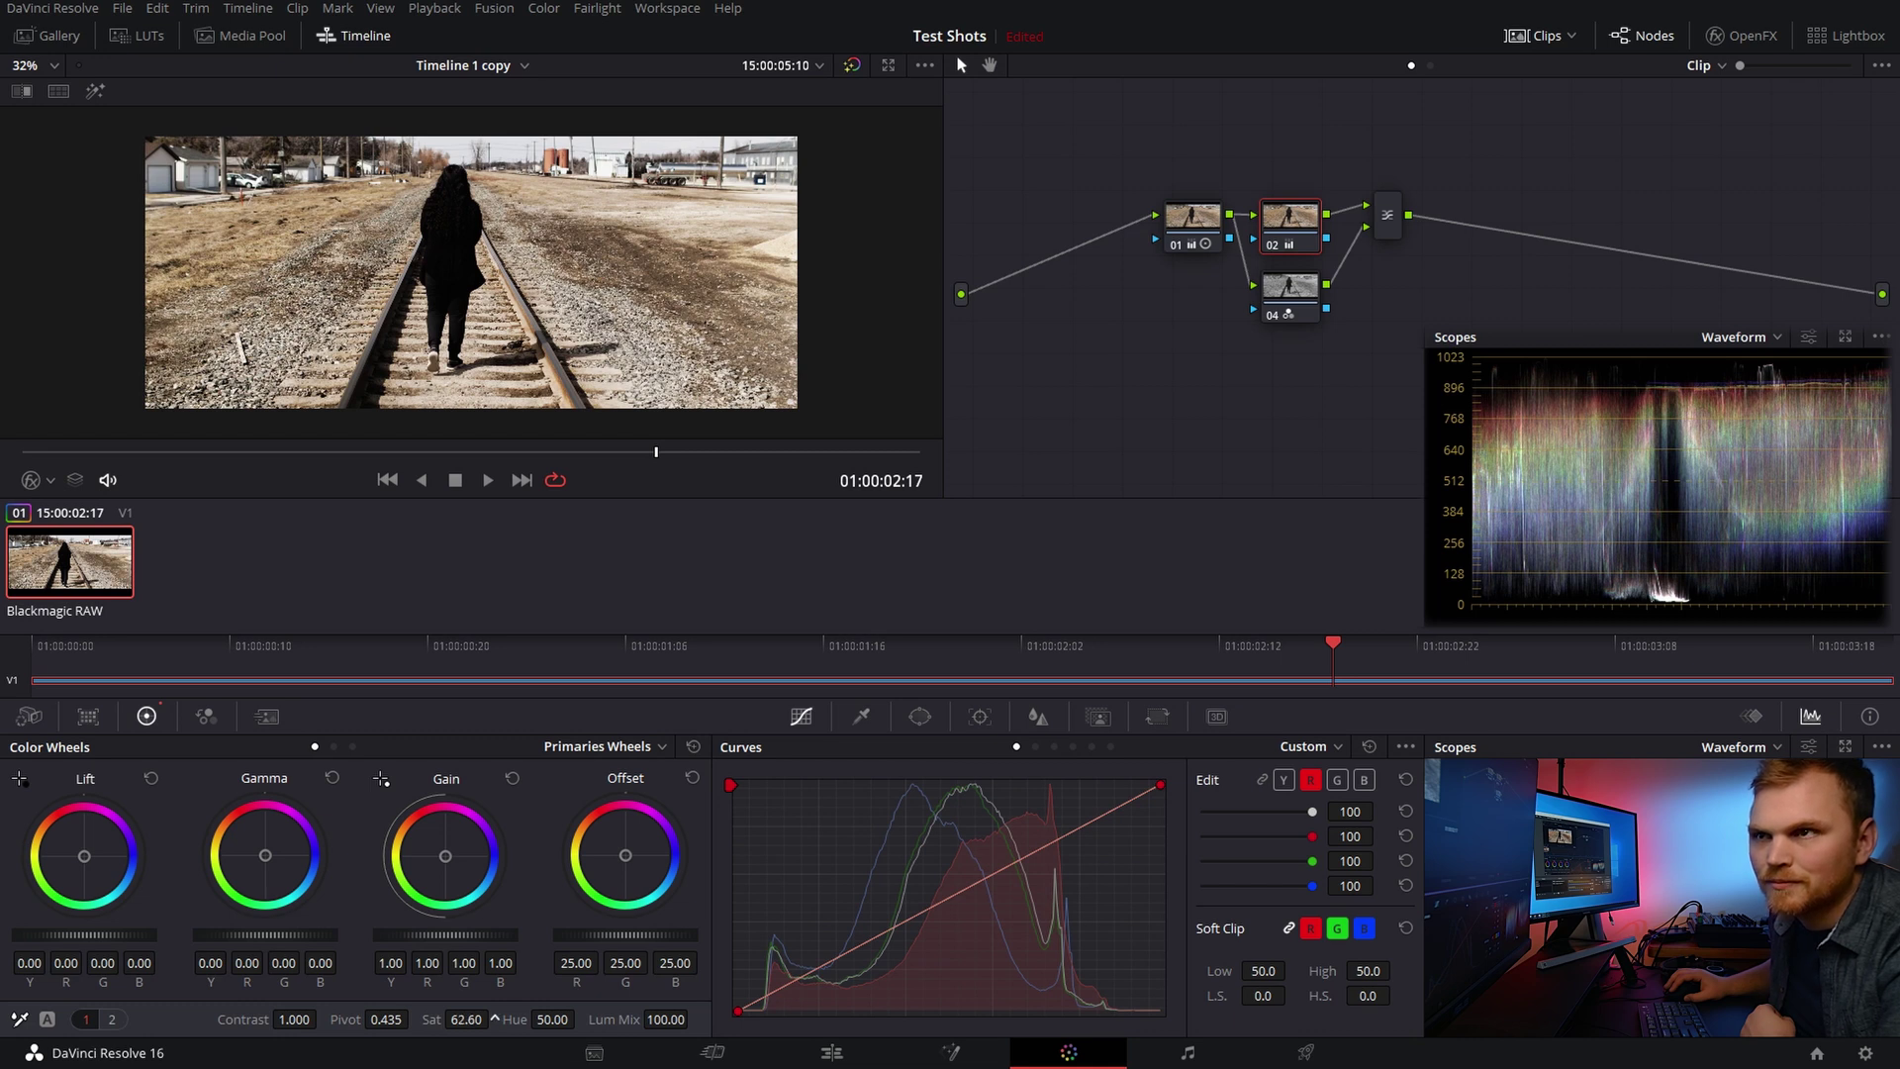
pyautogui.click(1291, 289)
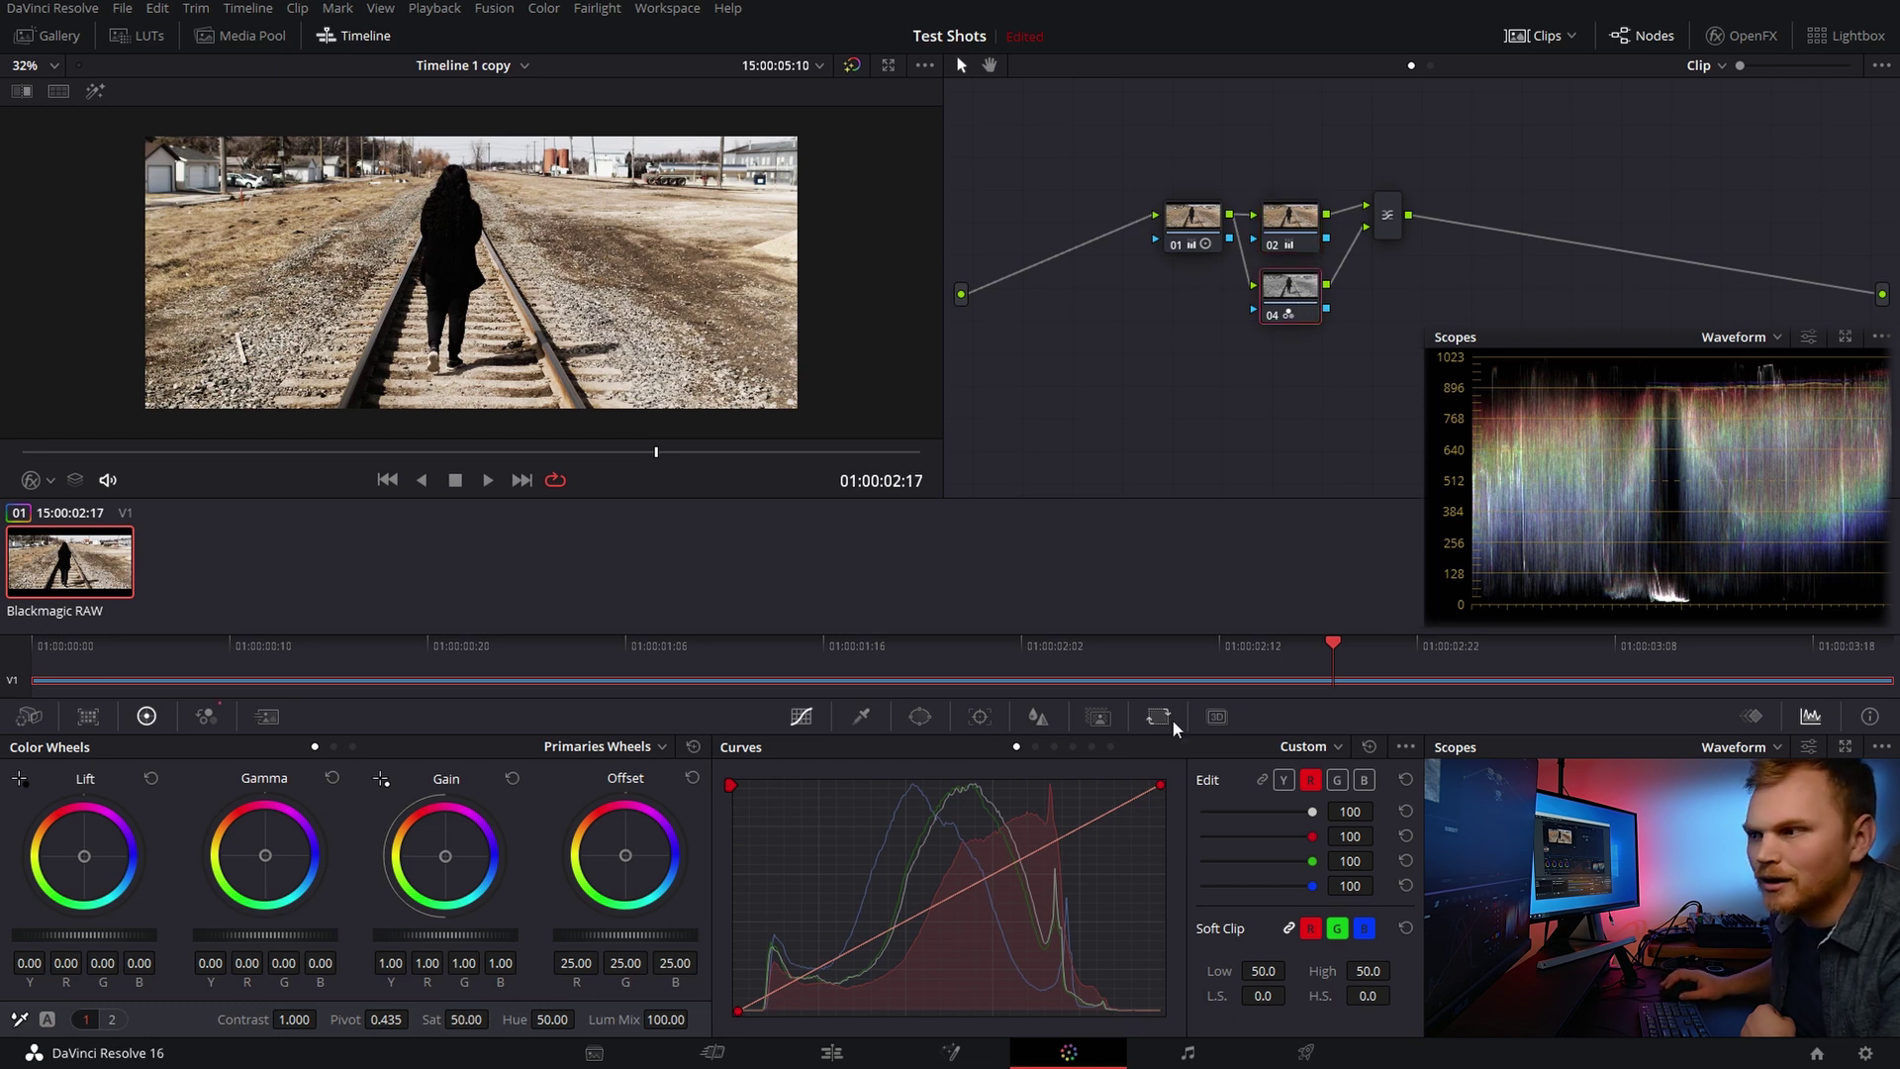
pyautogui.click(1098, 717)
pyautogui.doubleClick(1203, 904)
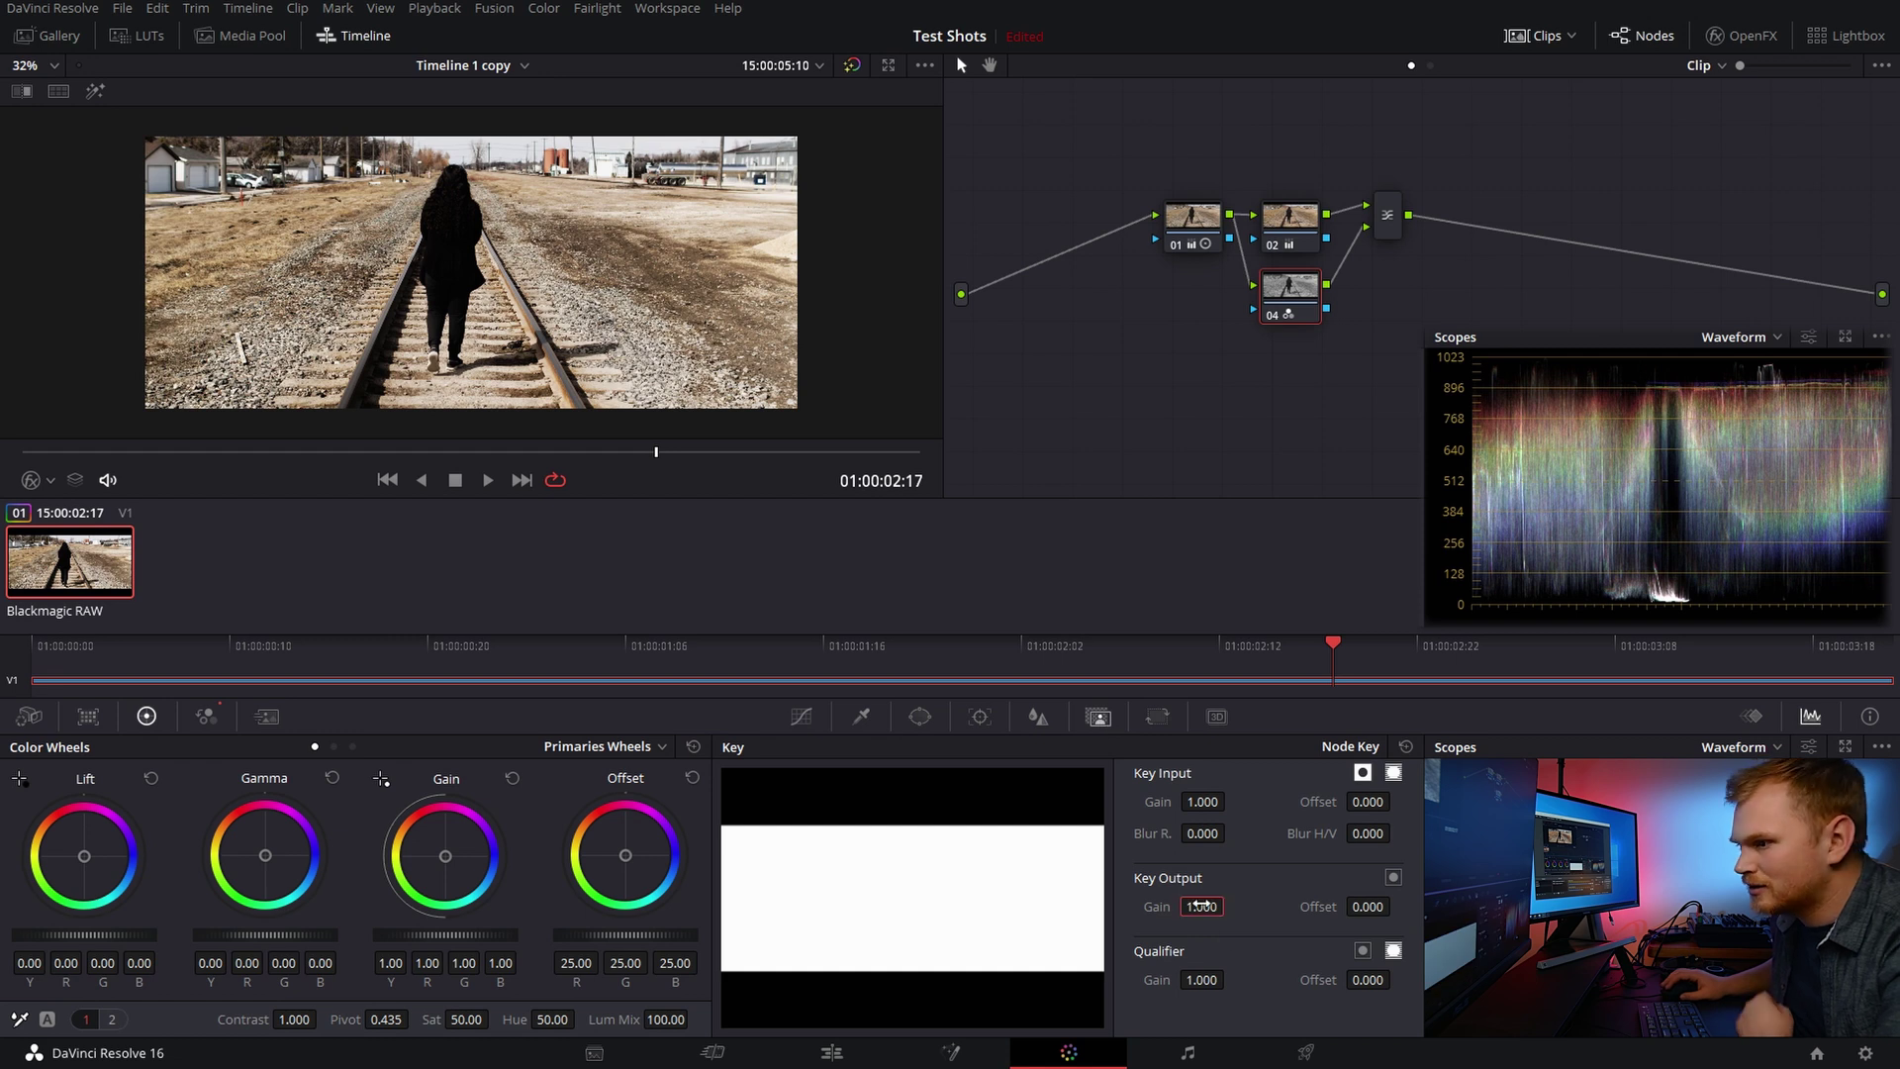
pyautogui.press('BackSpace')
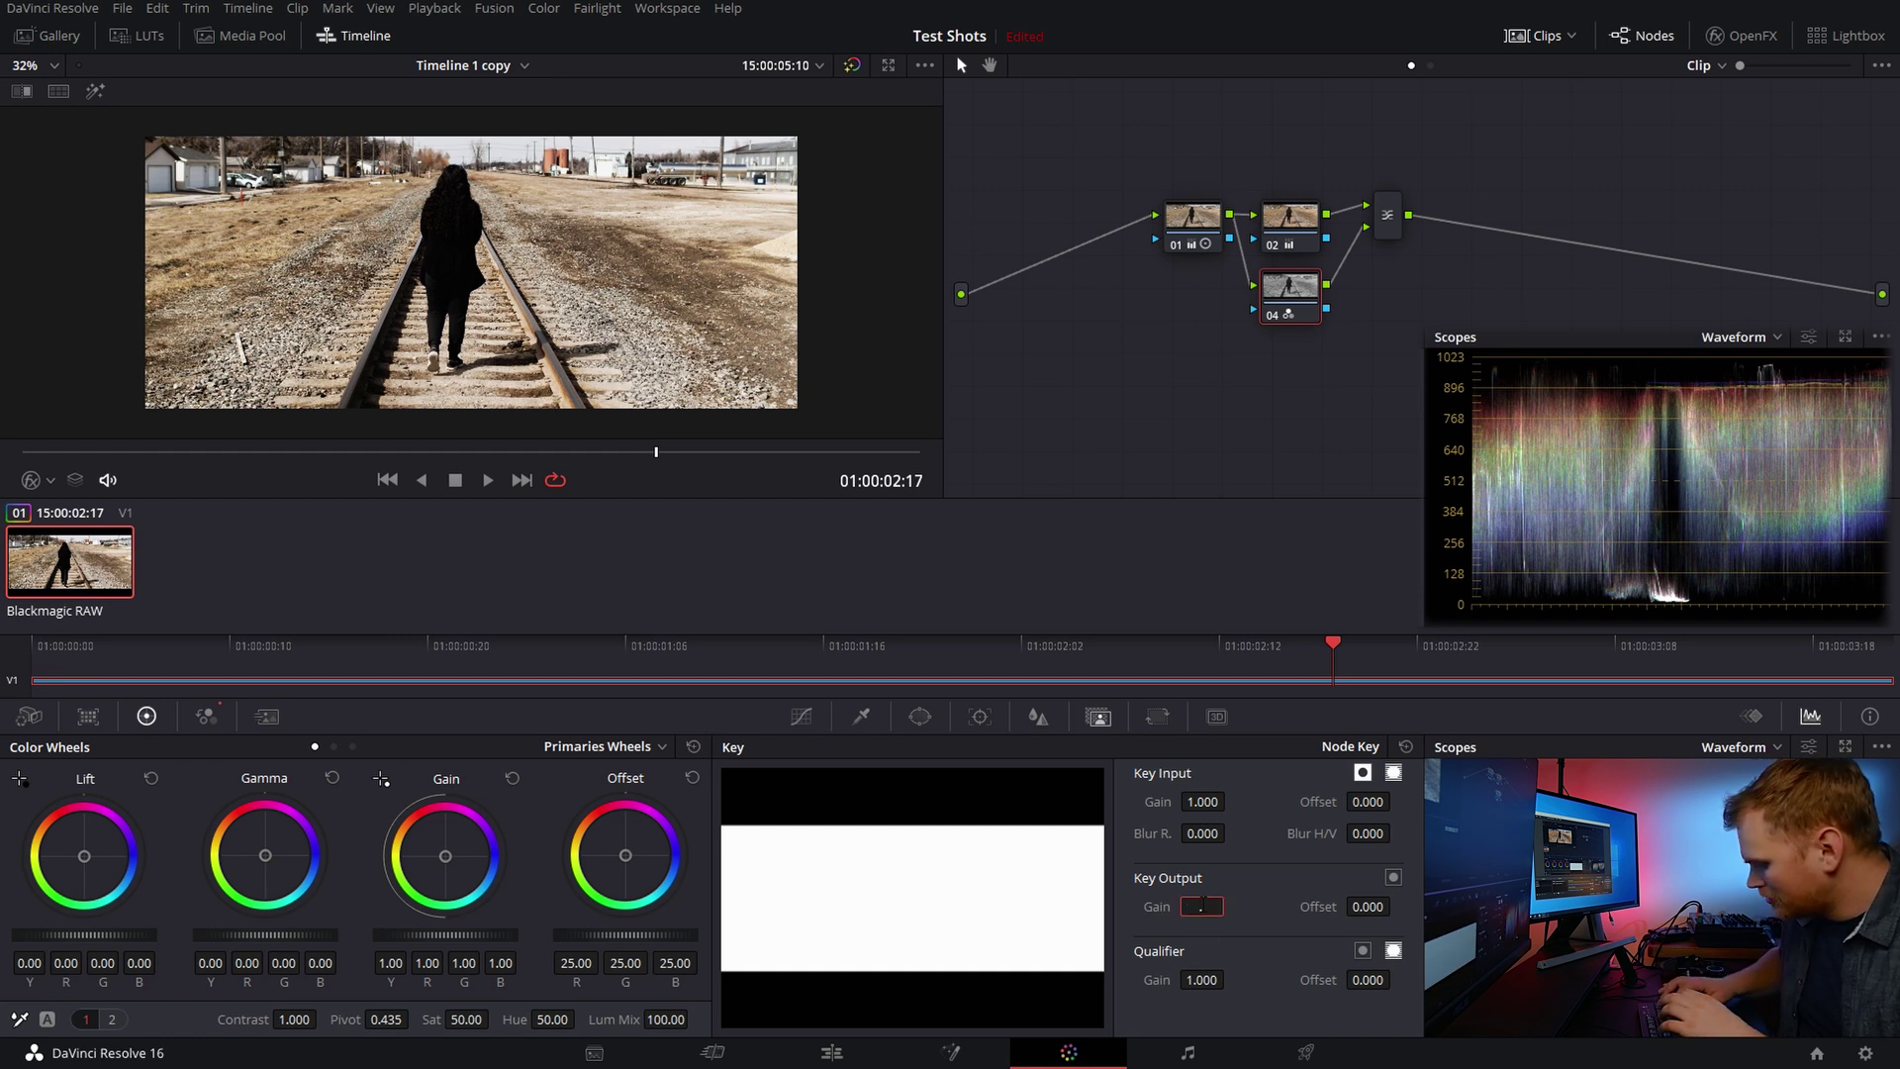
pyautogui.write('0.7')
pyautogui.press('Return')
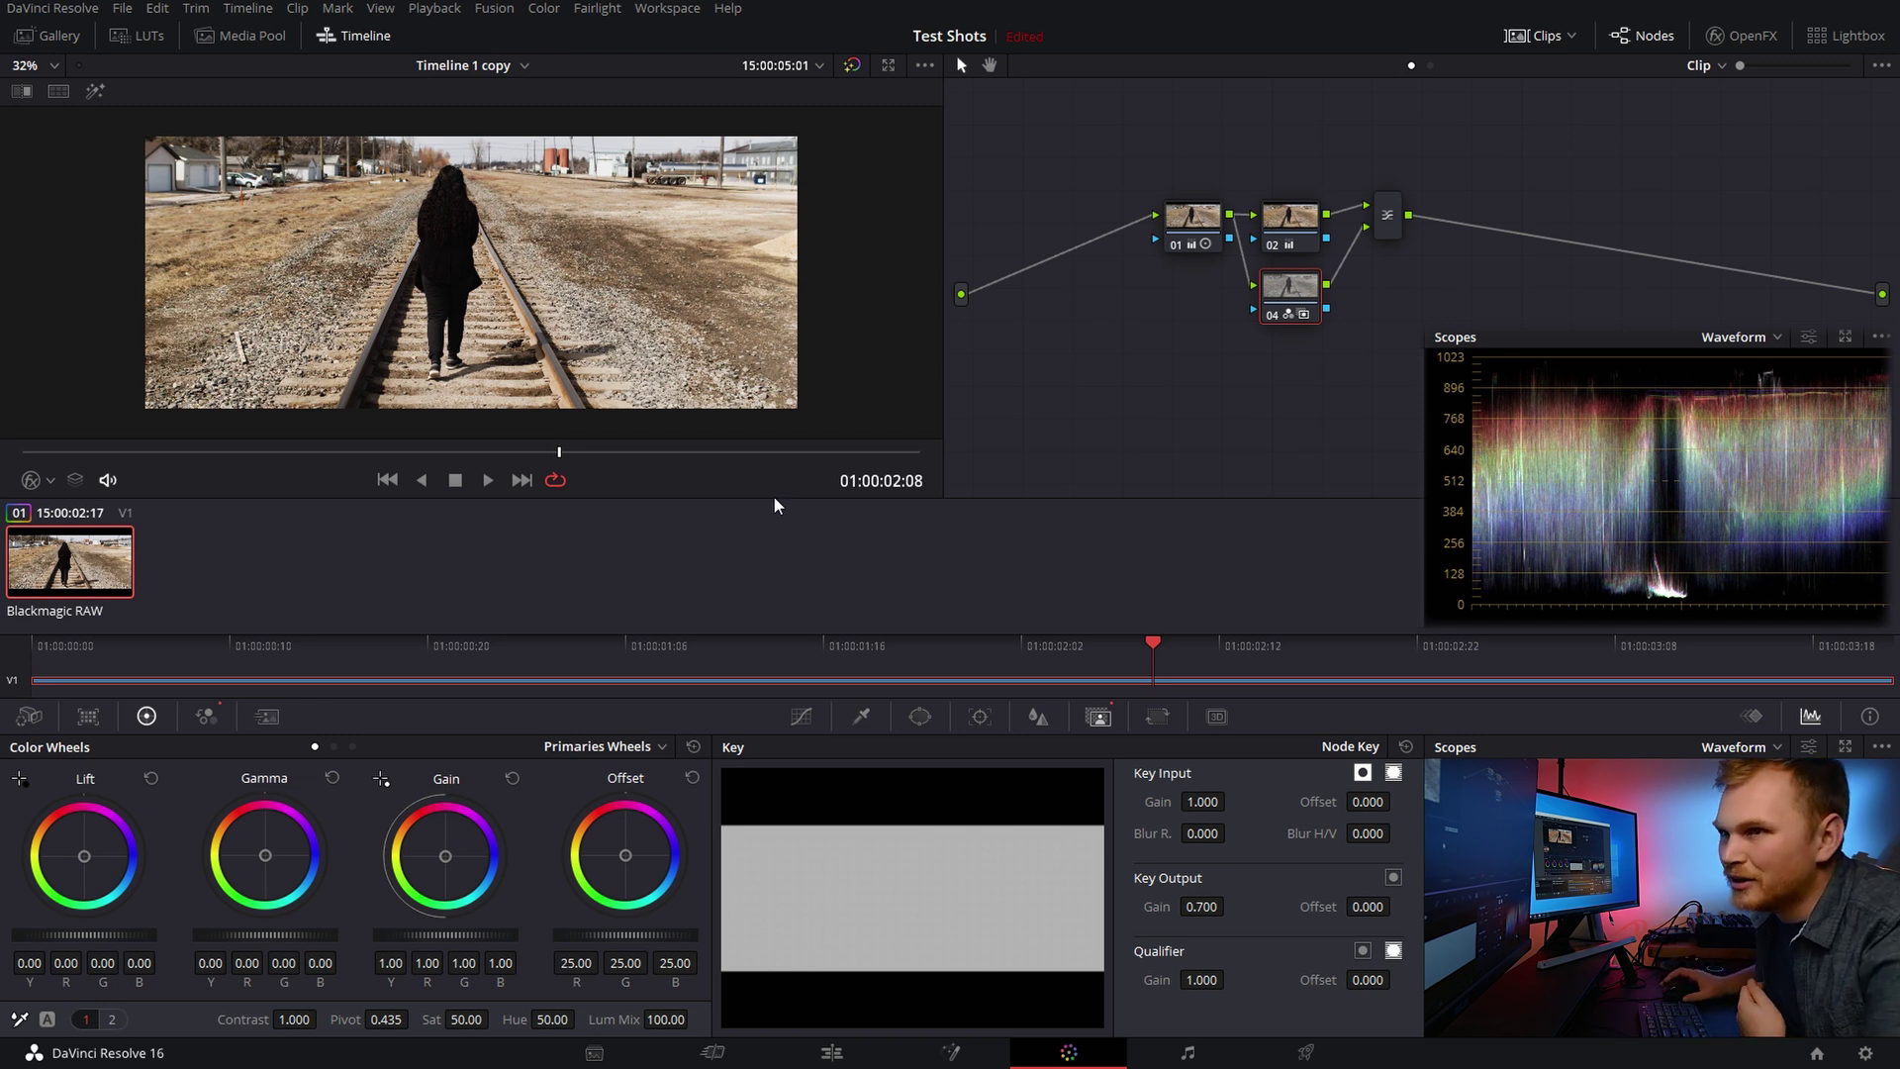
# Step: Create a new local version of the railroad clip named 'Cross process'
pyautogui.rightClick(103, 561)
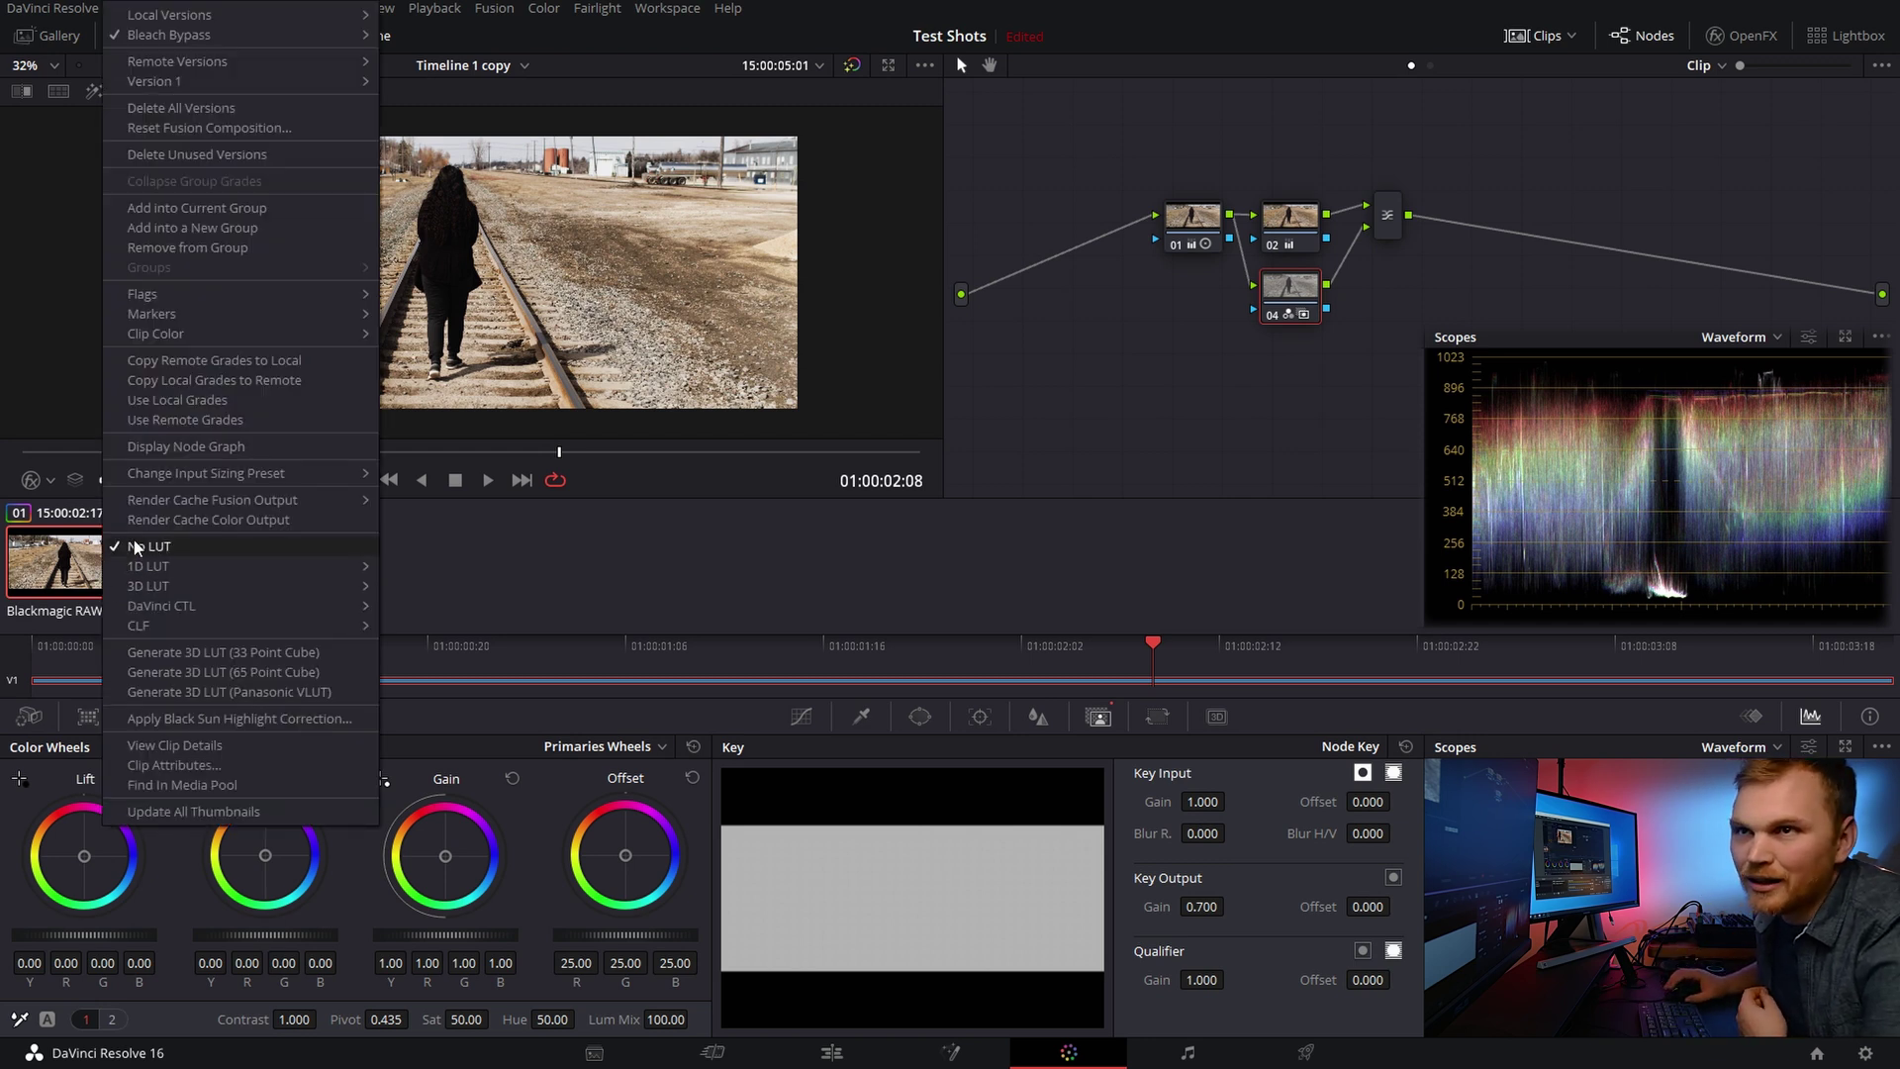
pyautogui.moveTo(254, 14)
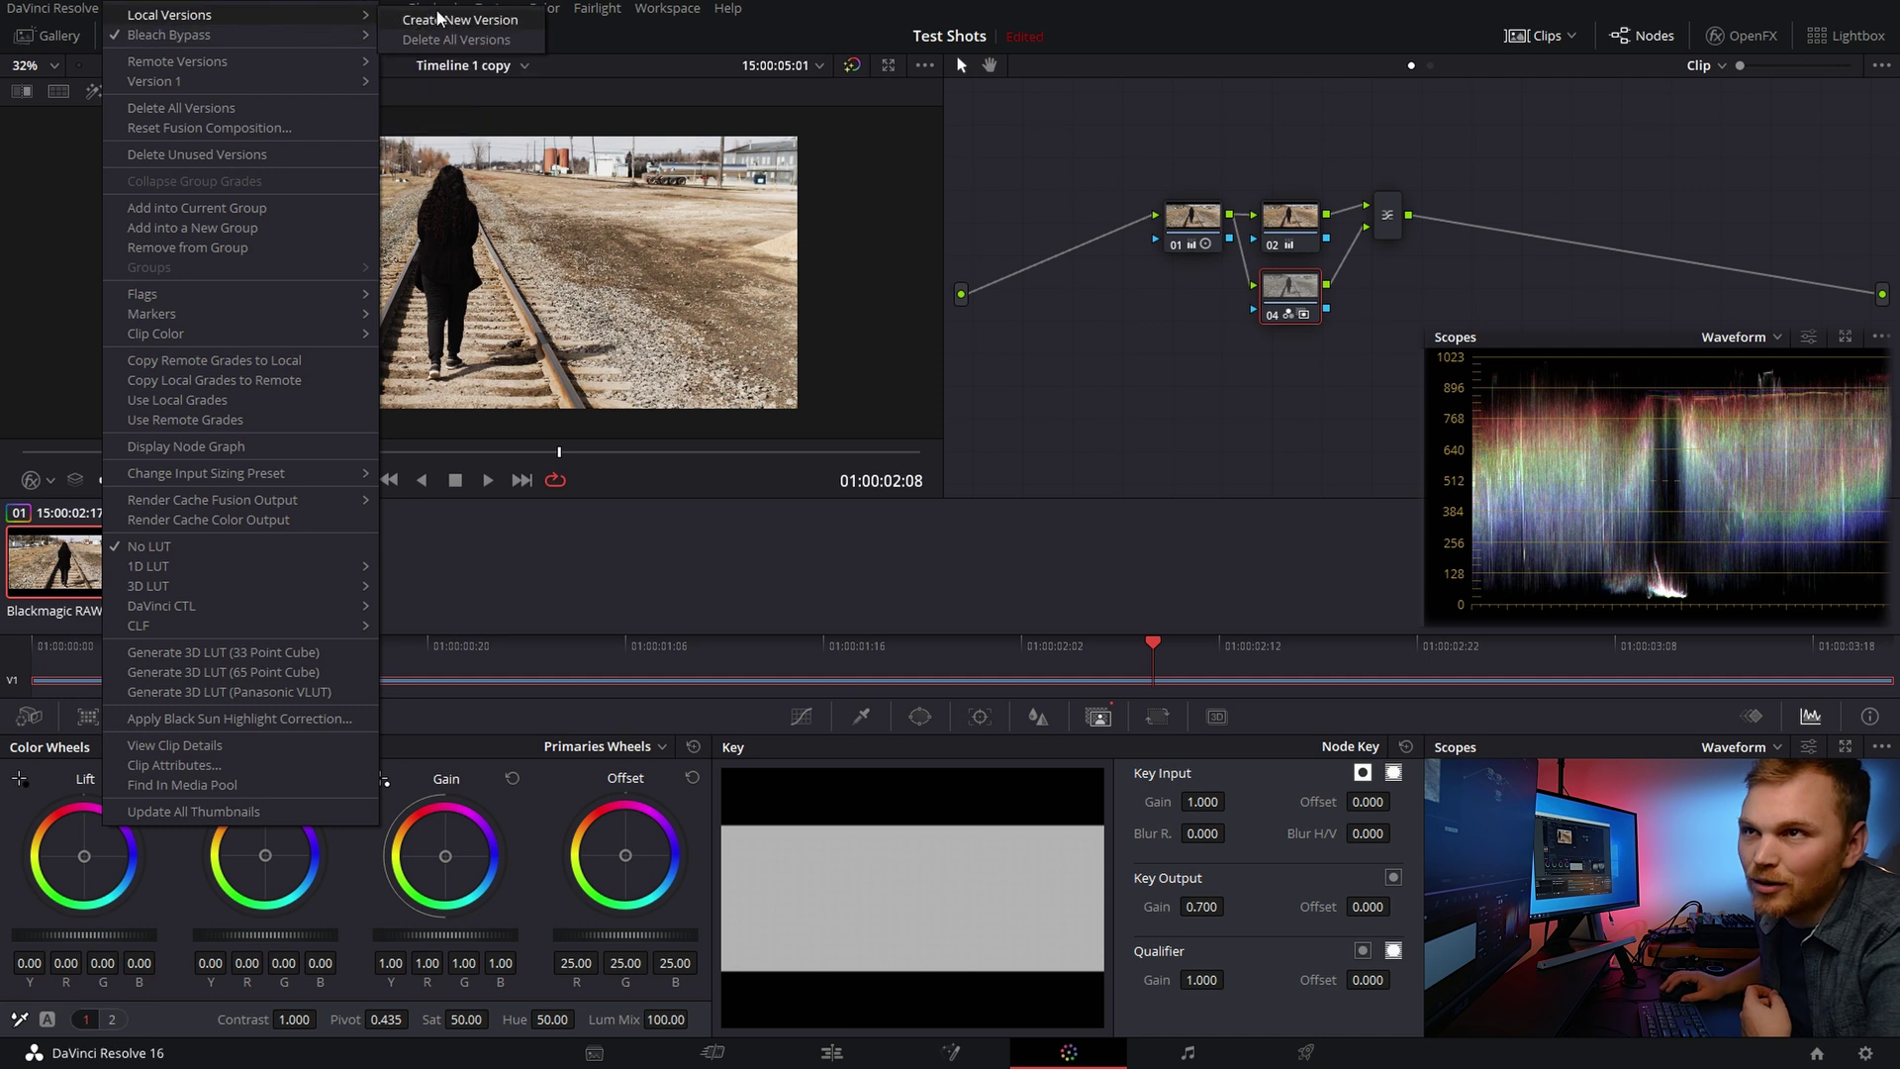
pyautogui.click(438, 16)
pyautogui.press('BackSpace')
pyautogui.press('BackSpace')
pyautogui.press('BackSpace')
pyautogui.press('BackSpace')
pyautogui.press('BackSpace')
pyautogui.press('BackSpace')
pyautogui.press('BackSpace')
pyautogui.press('BackSpace')
pyautogui.press('BackSpace')
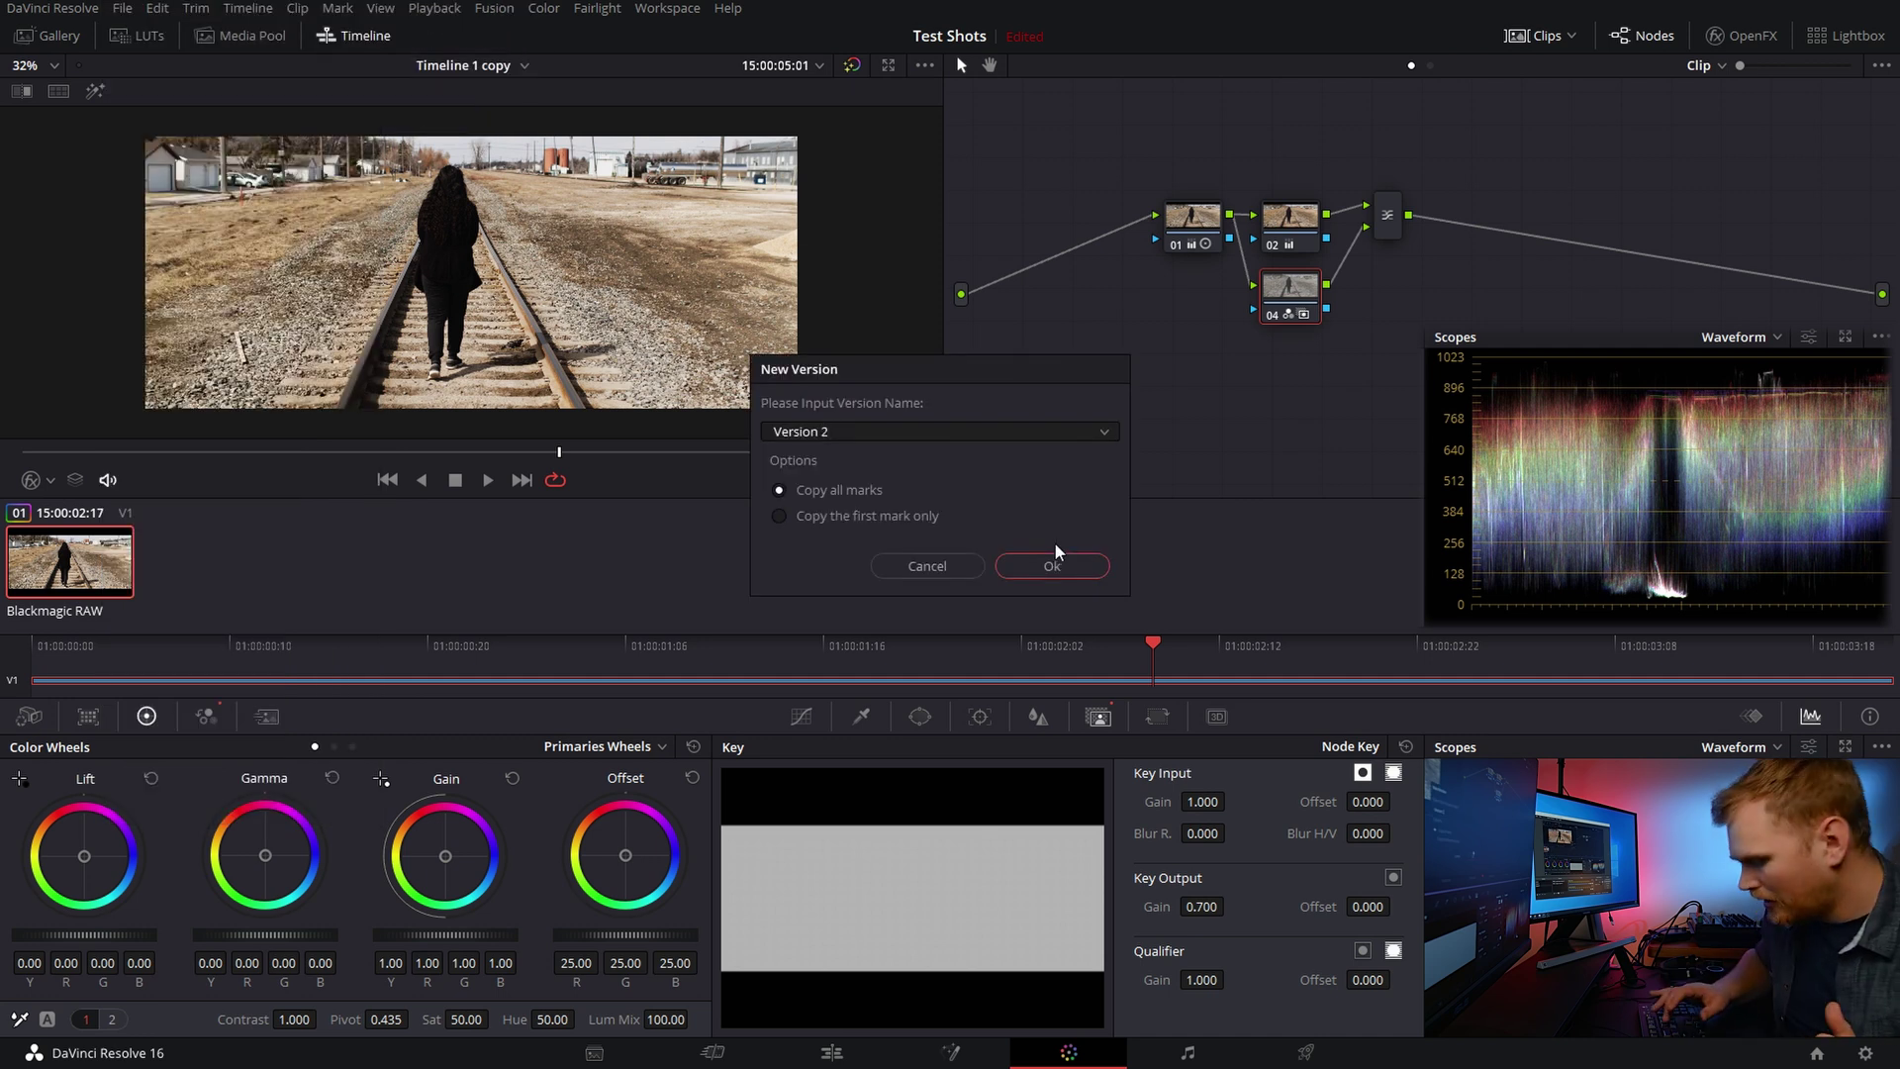
pyautogui.write('C')
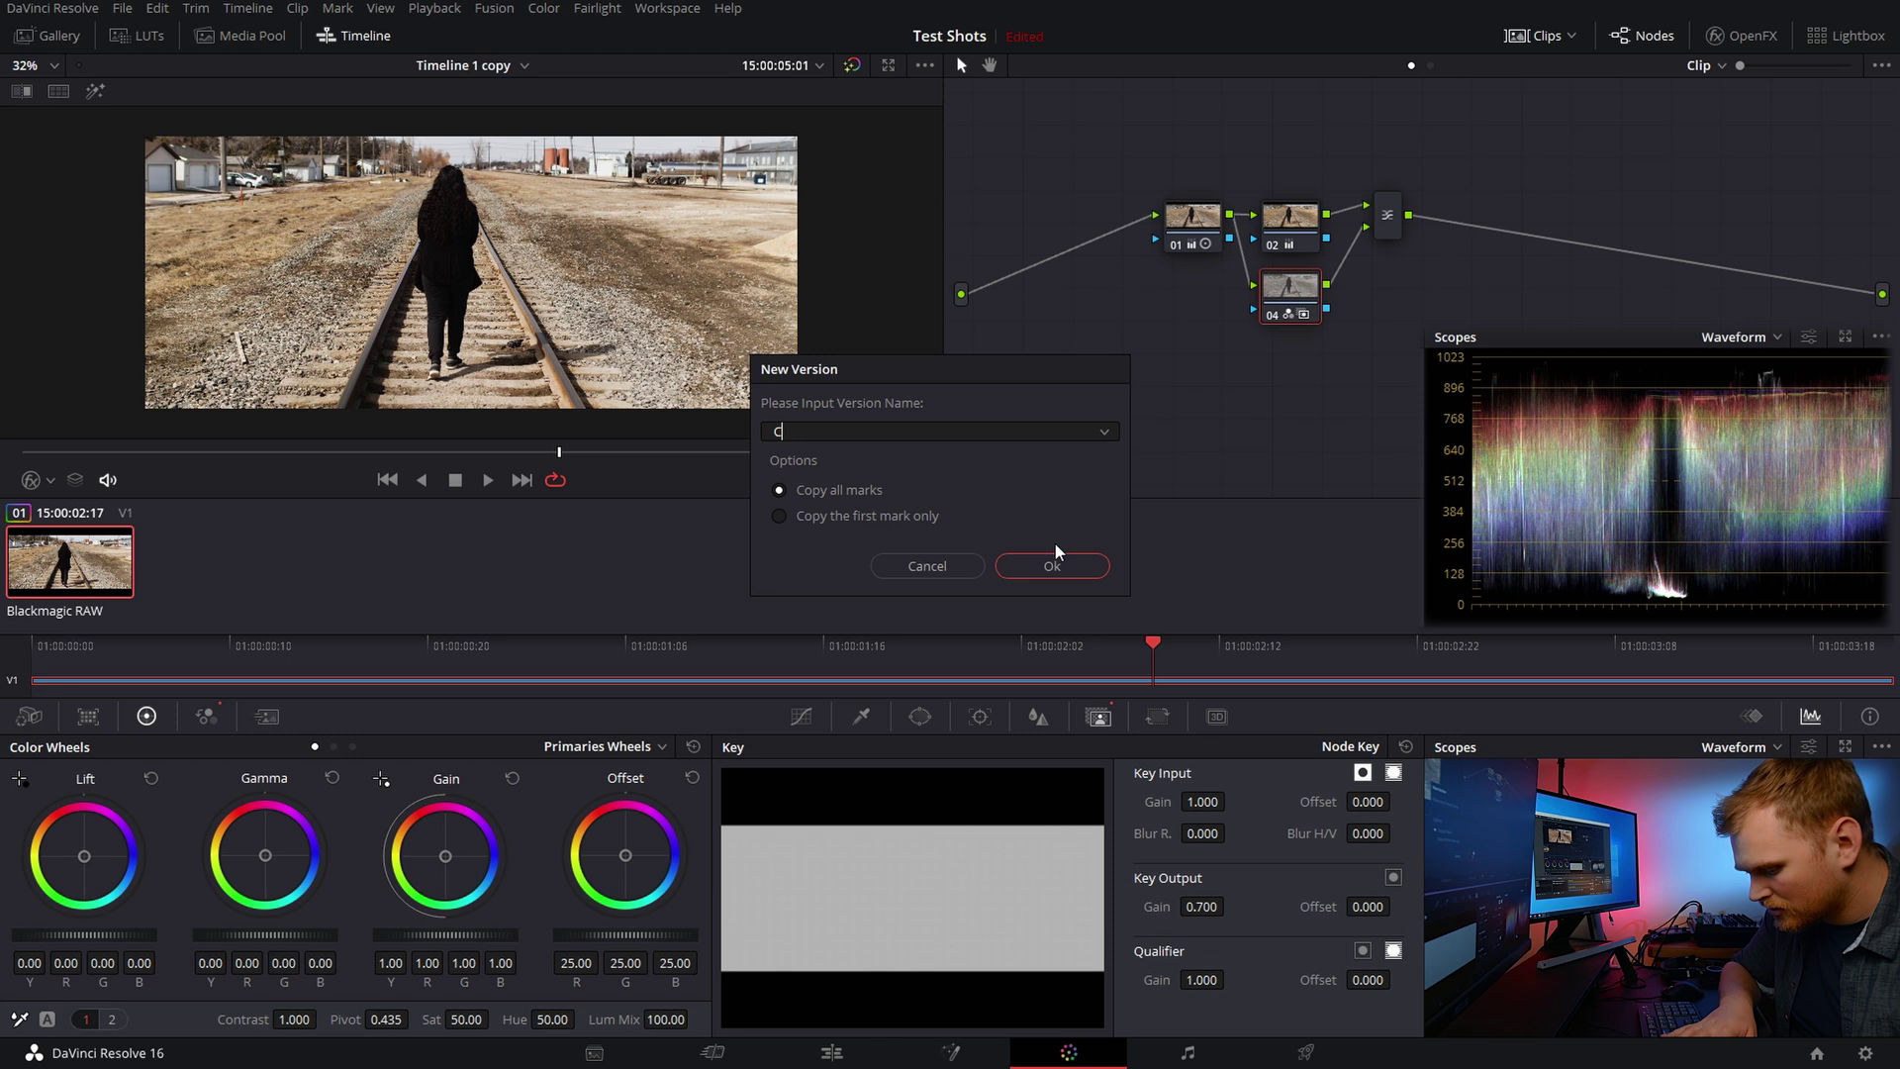
pyautogui.write('ross process')
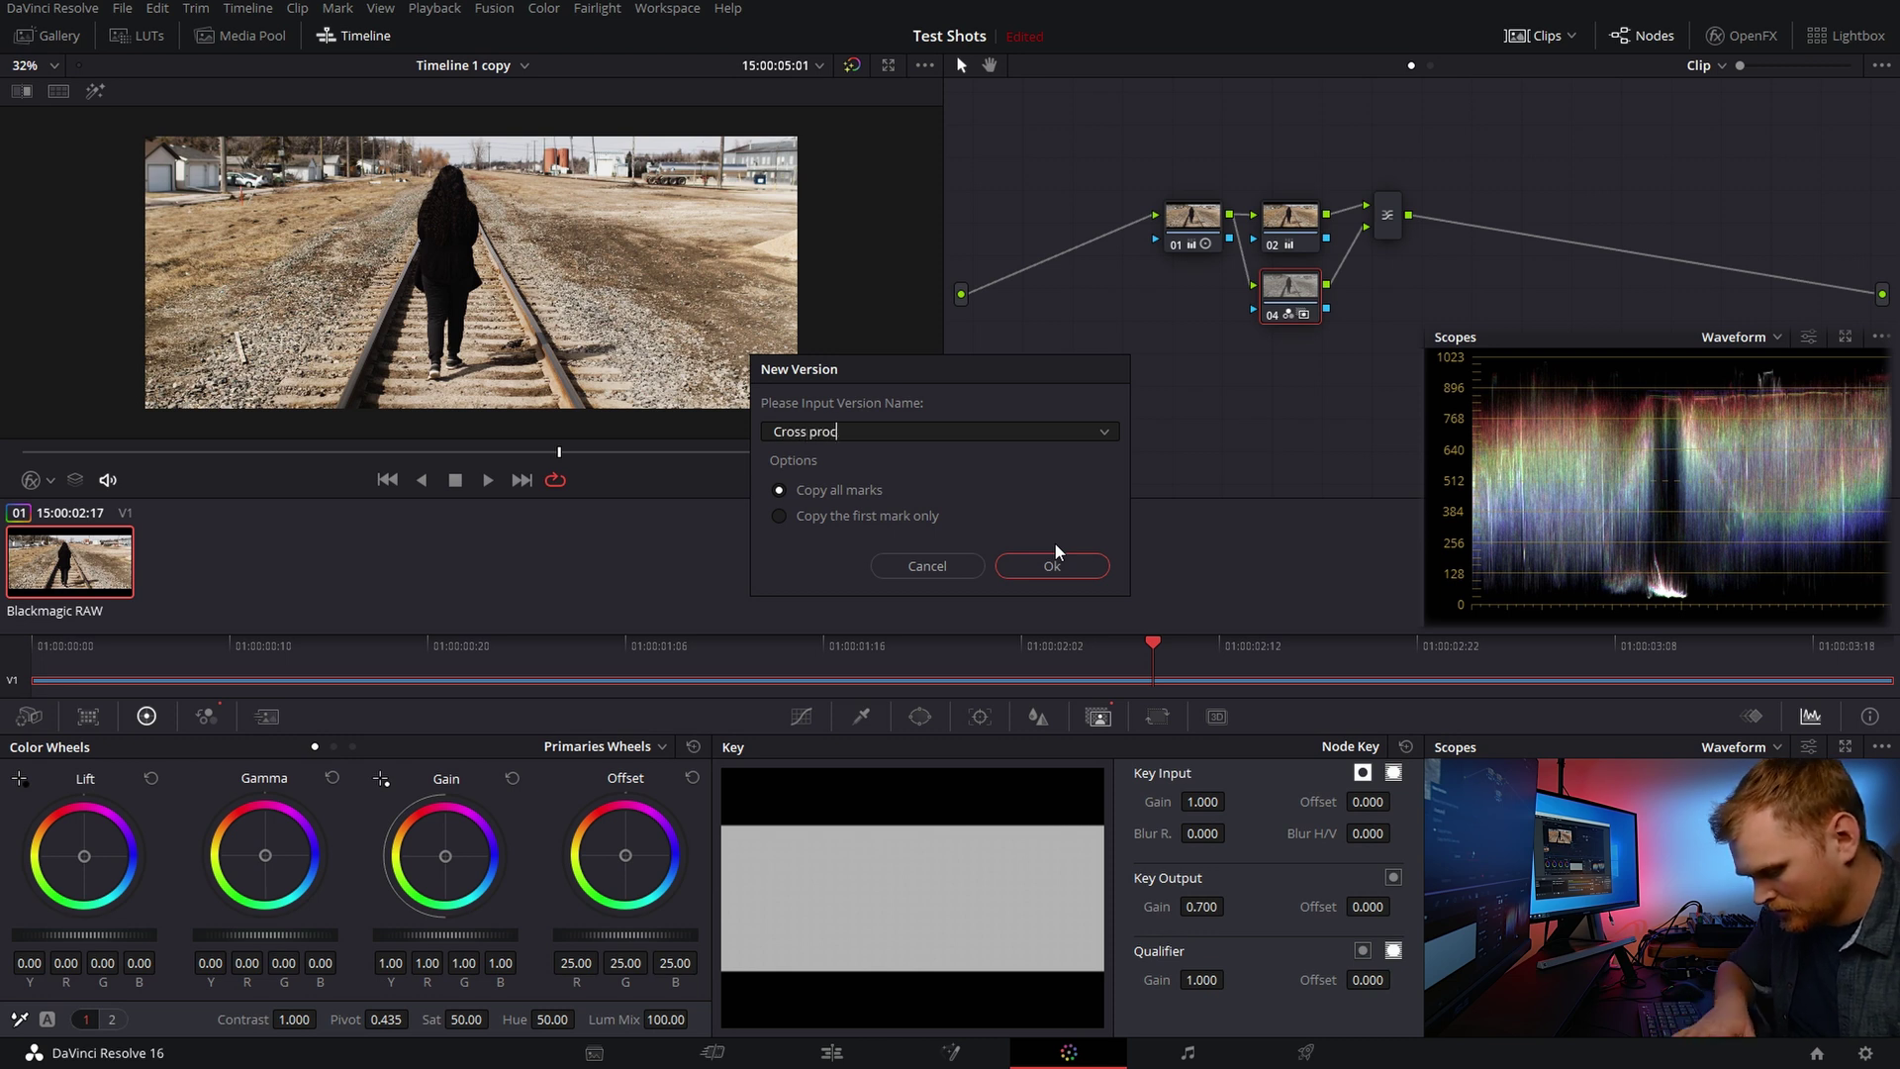
pyautogui.click(1078, 565)
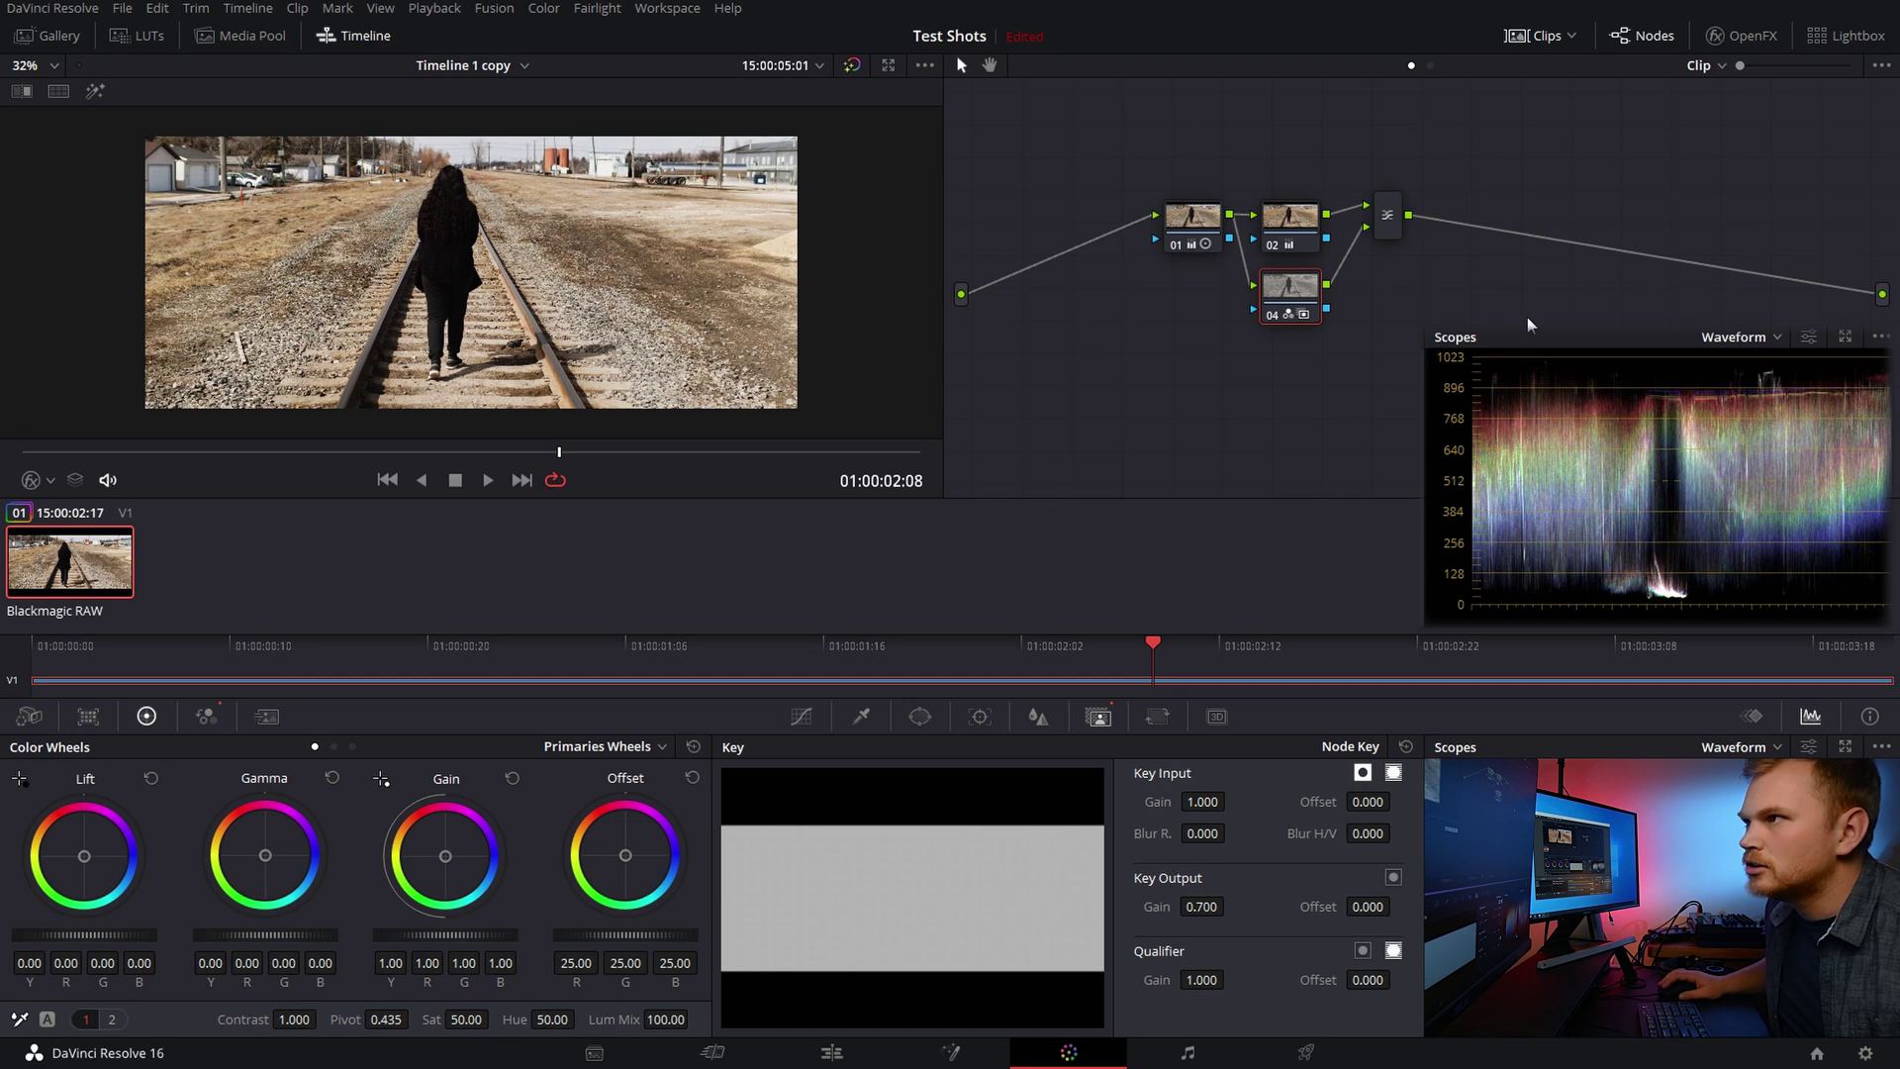
# Step: Check the clip's version list, then add a fresh serial node 02 after node 01
pyautogui.rightClick(76, 579)
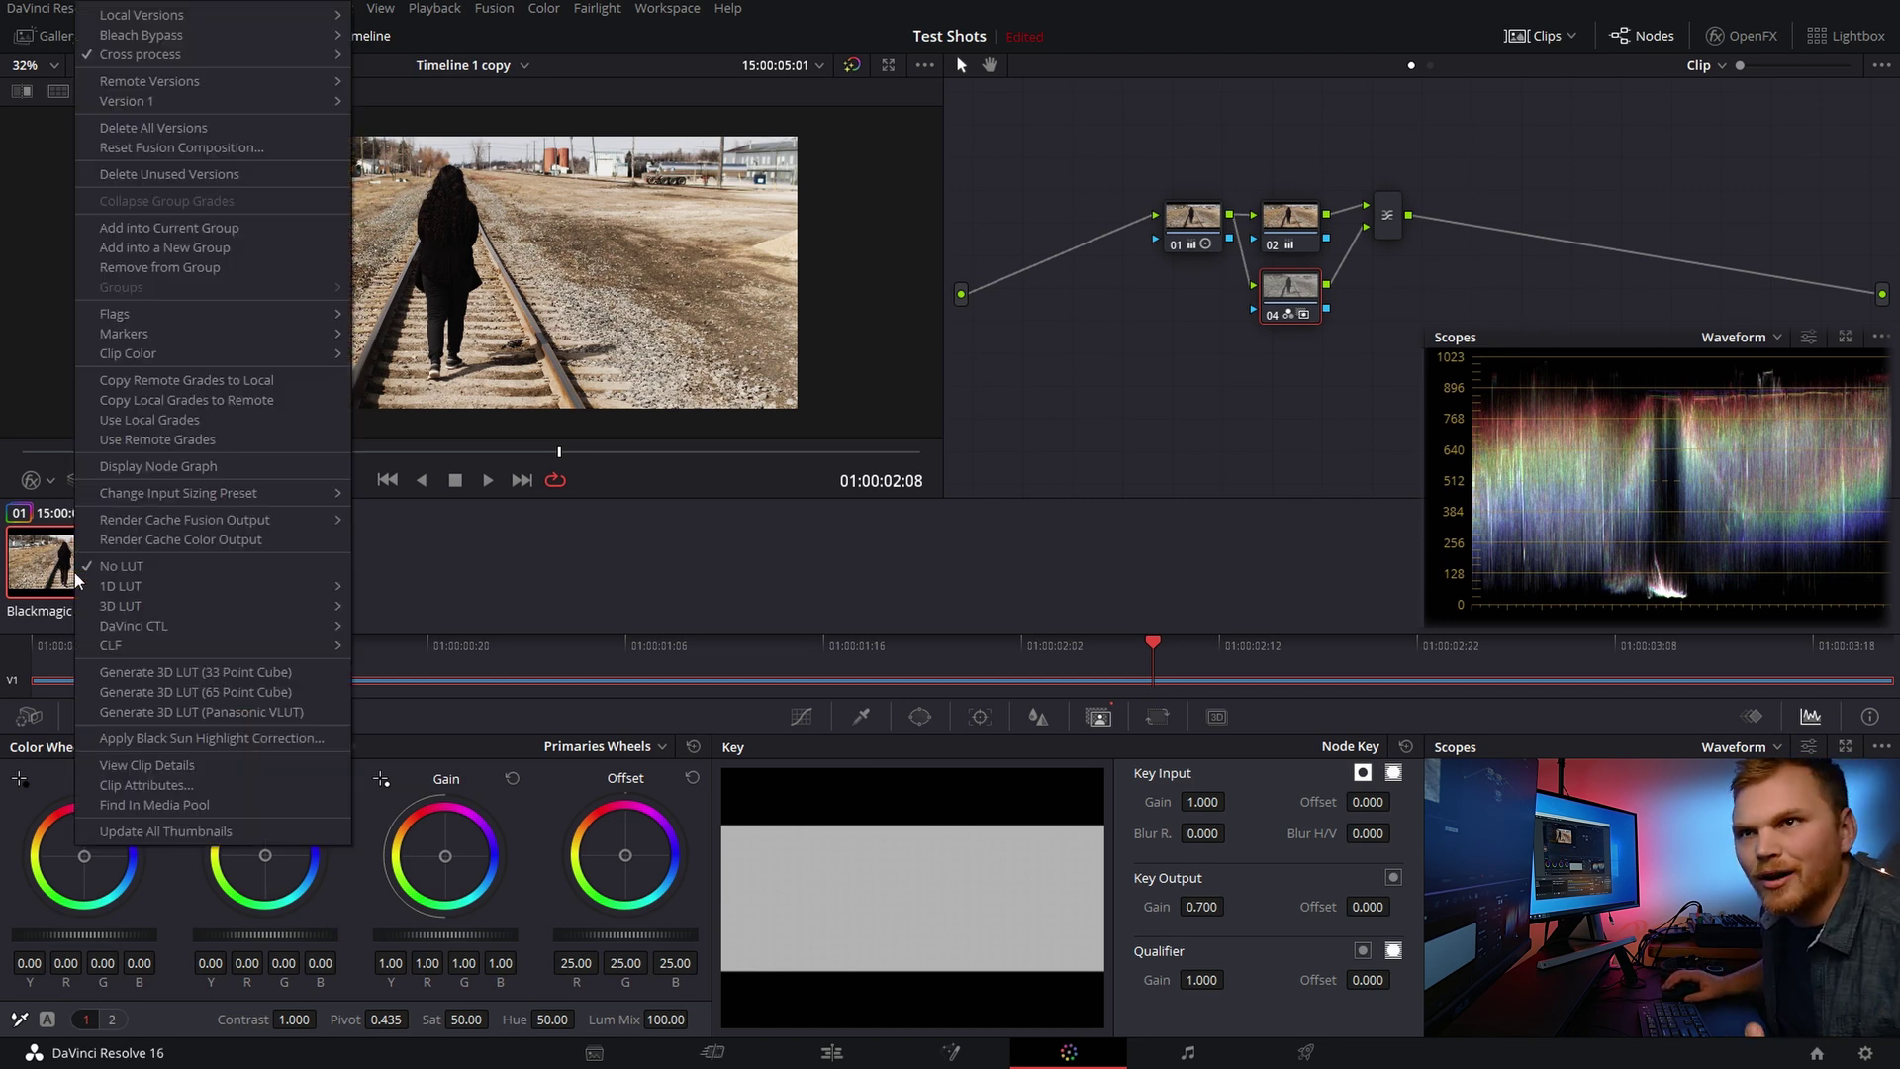
pyautogui.moveTo(185, 56)
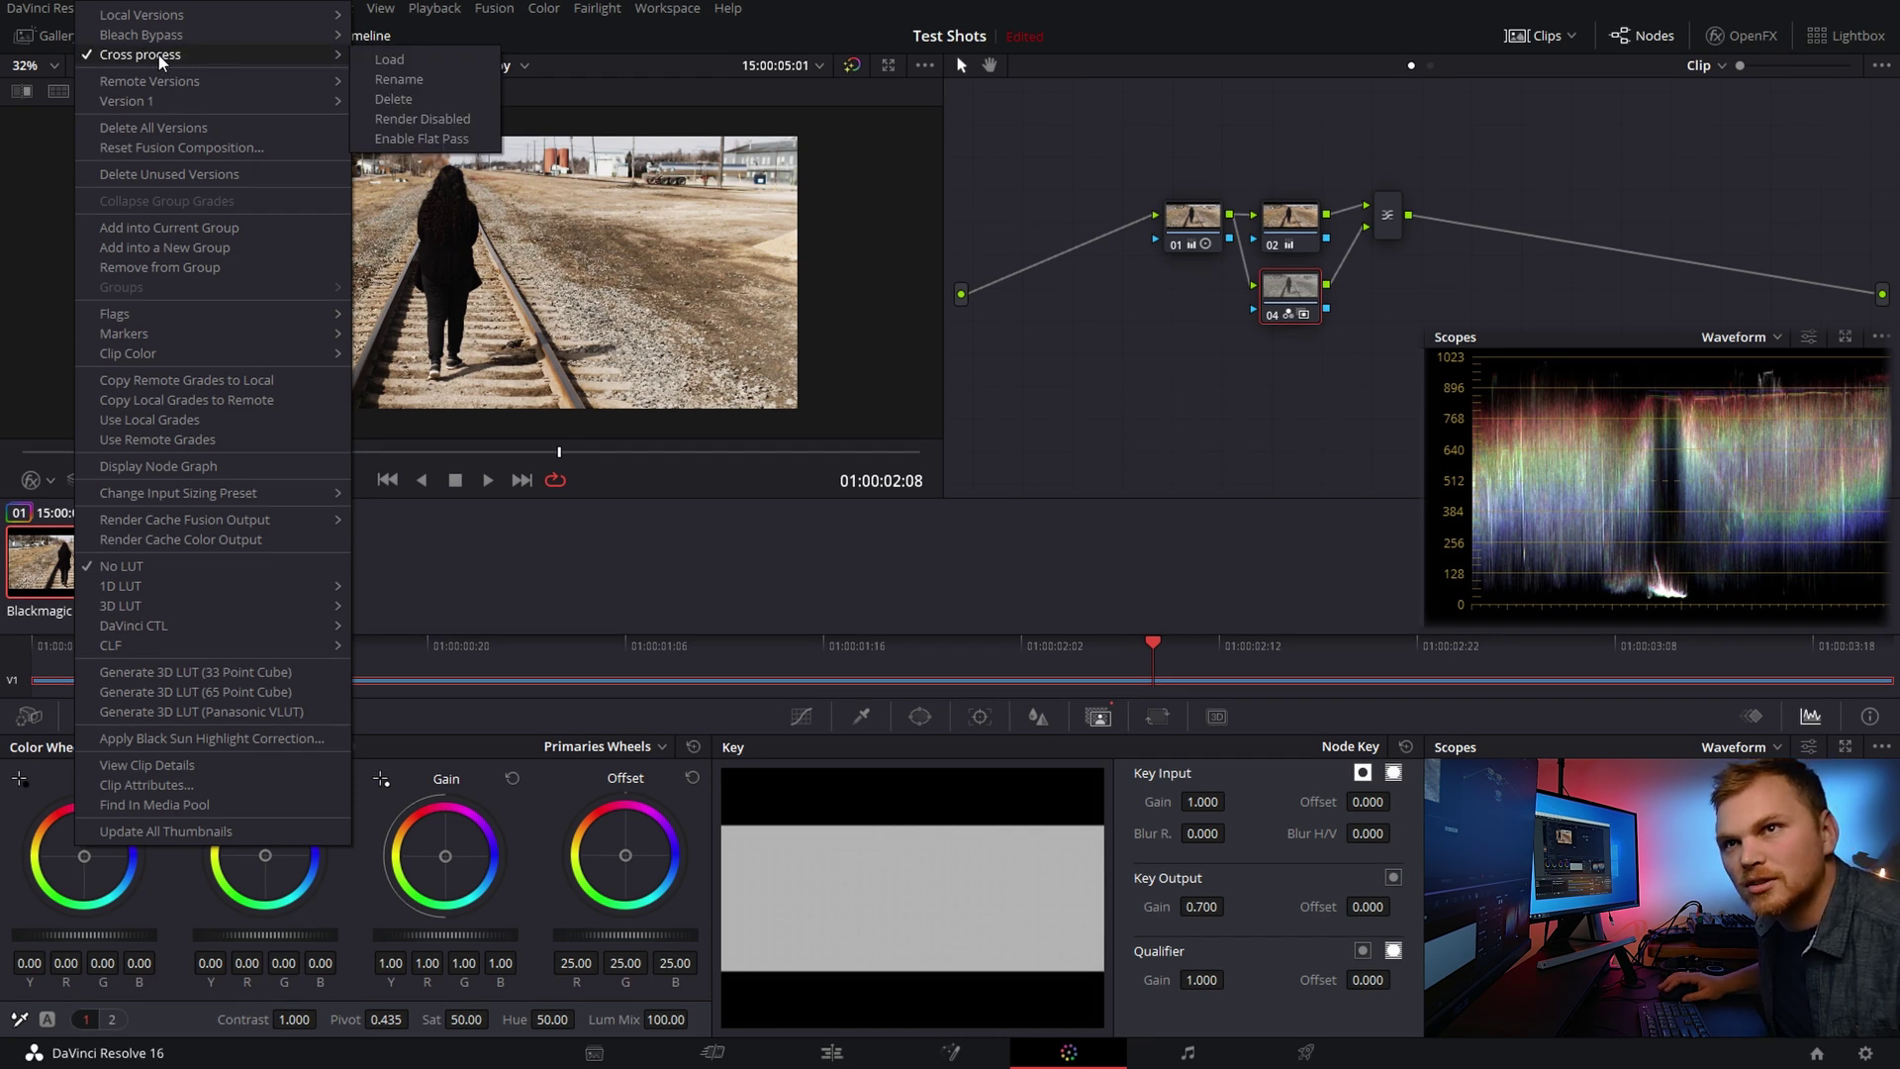
pyautogui.click(159, 55)
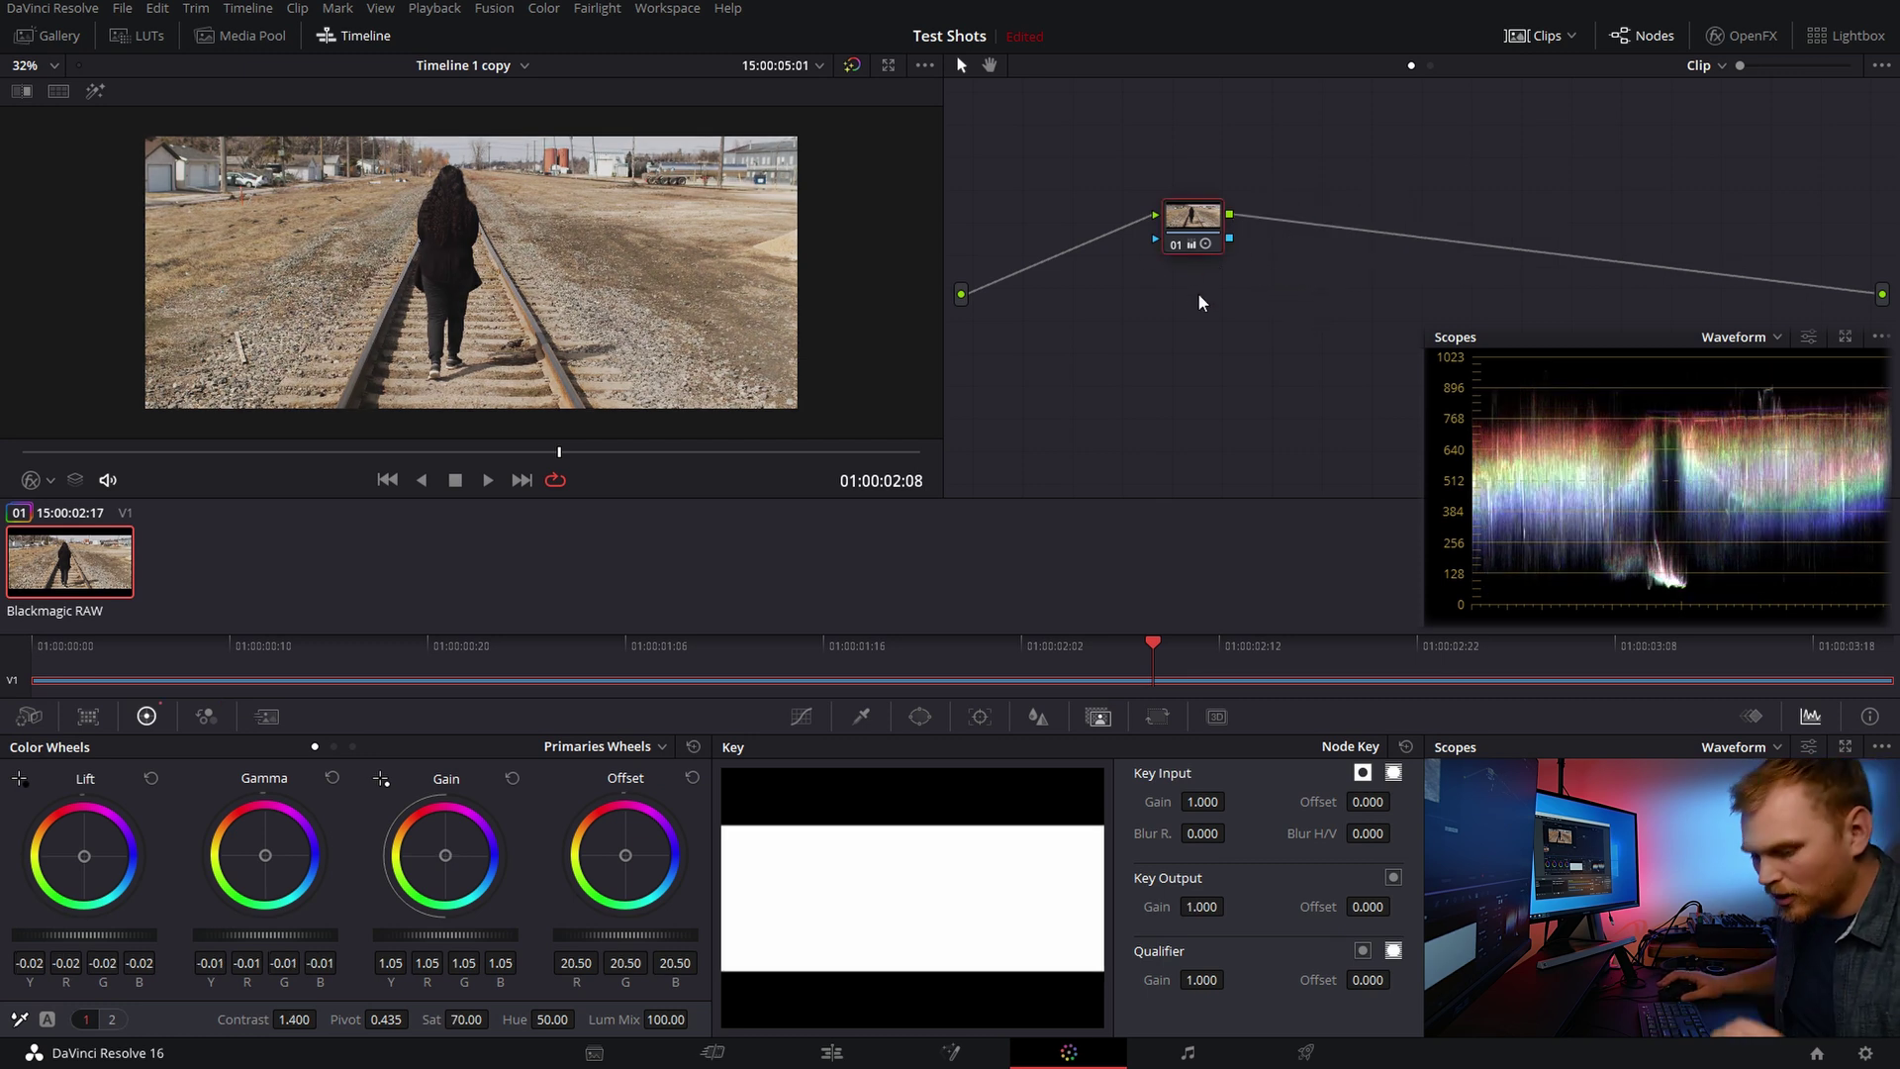
pyautogui.hotkey('alt', 's')
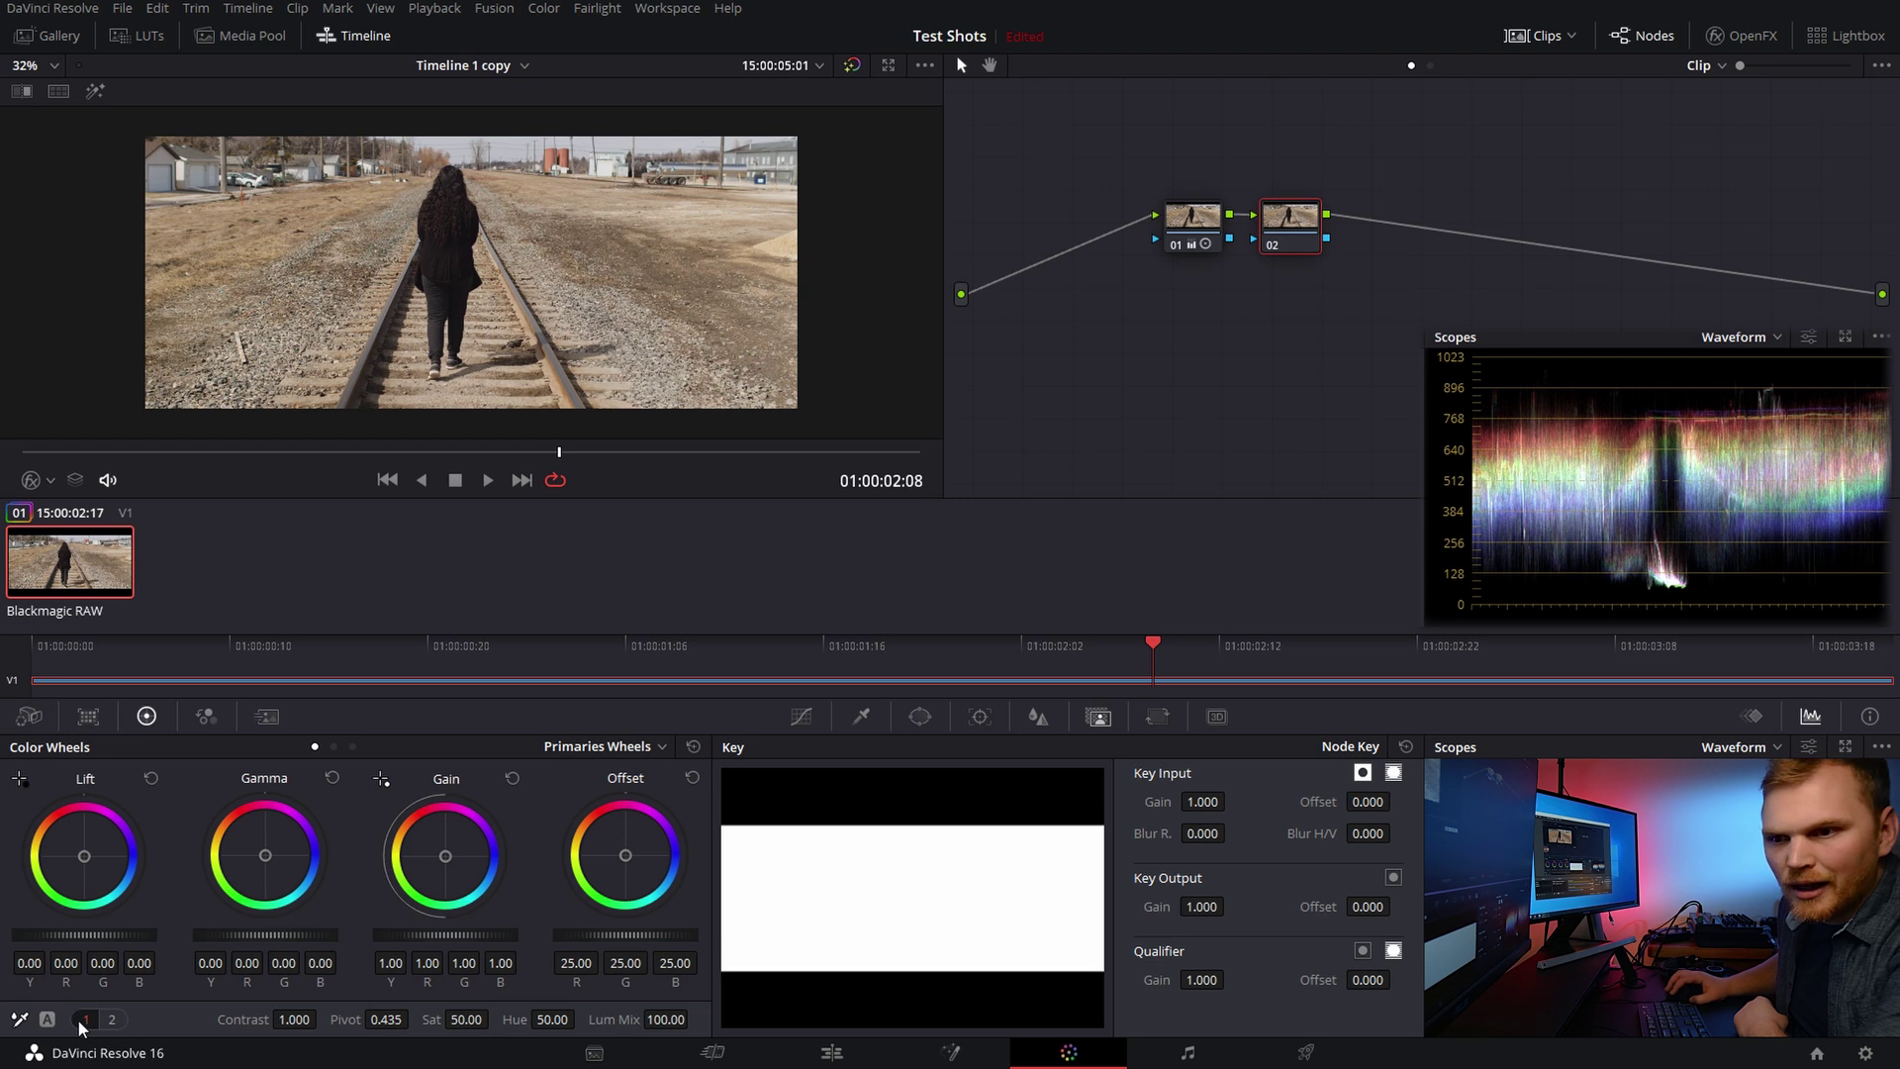
# Step: Set midtone detail to 100 on the second primaries page
pyautogui.click(112, 1020)
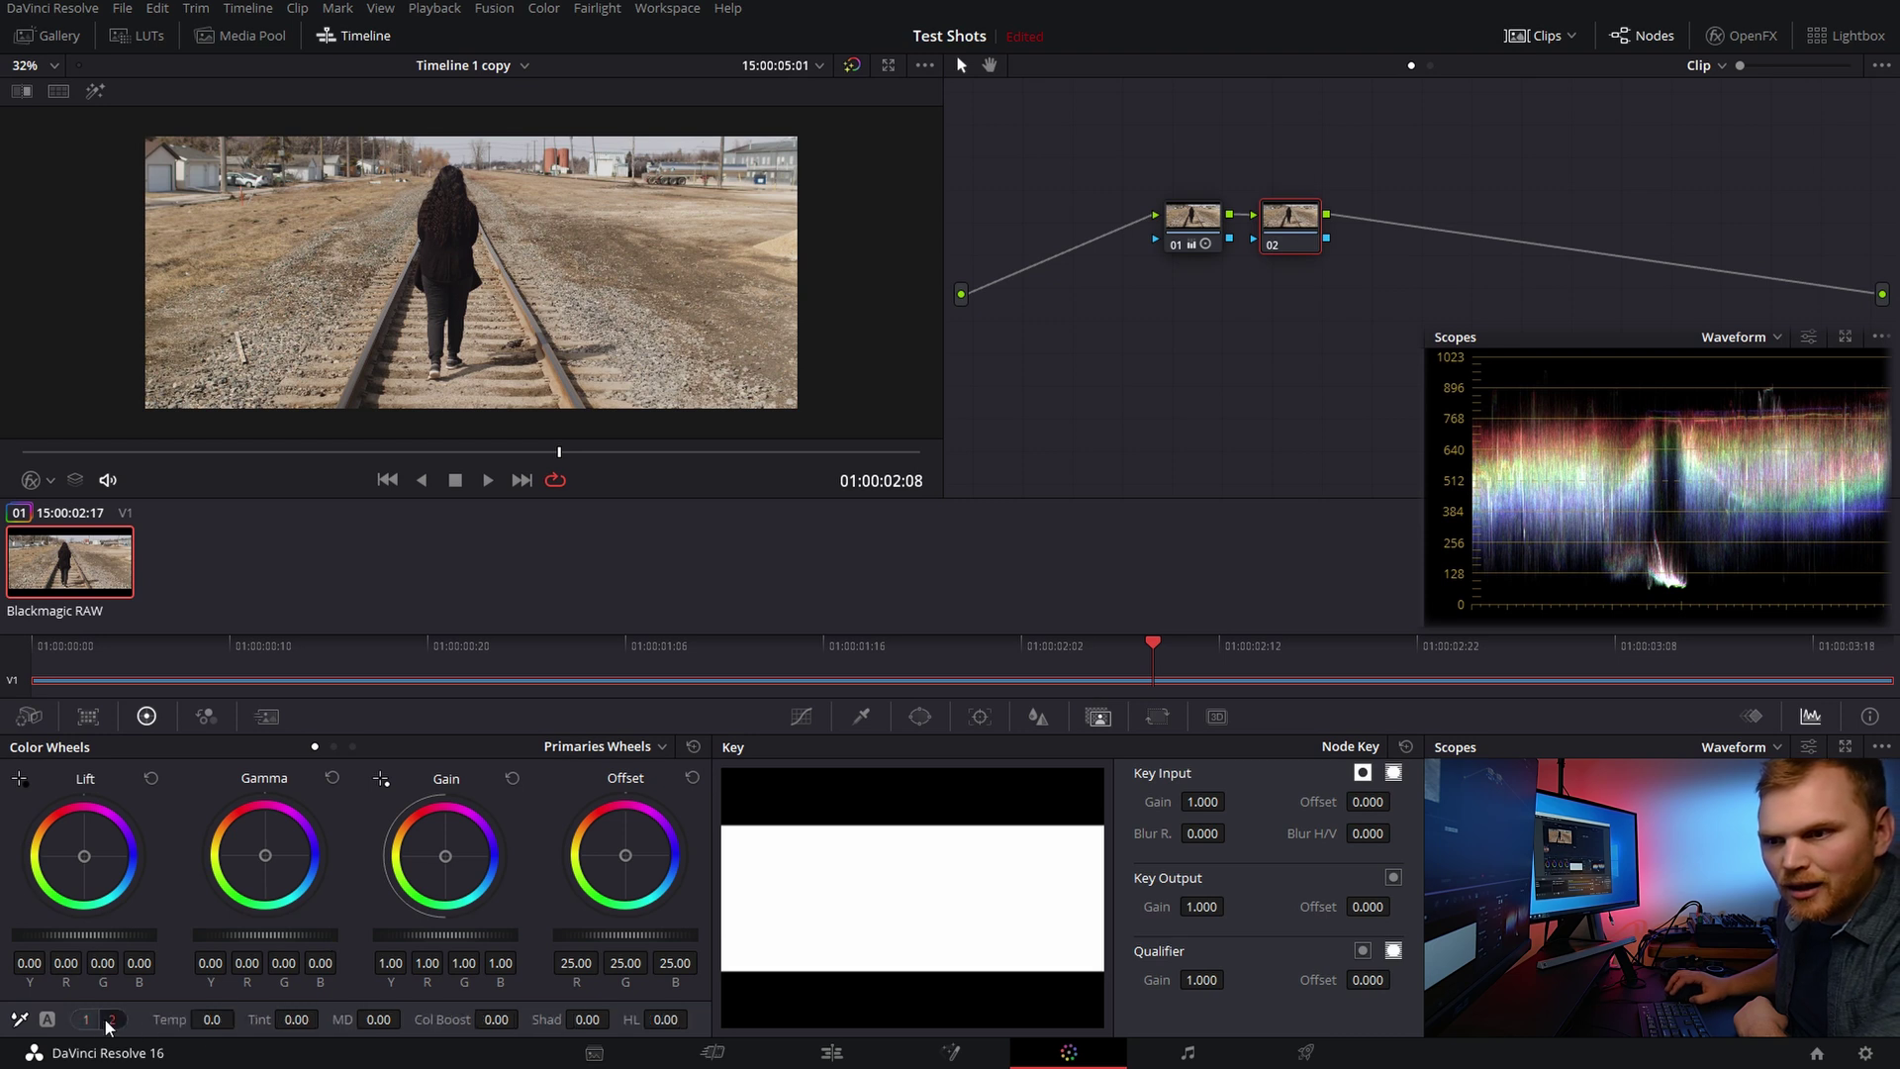
pyautogui.click(378, 1019)
pyautogui.write('100')
pyautogui.press('Return')
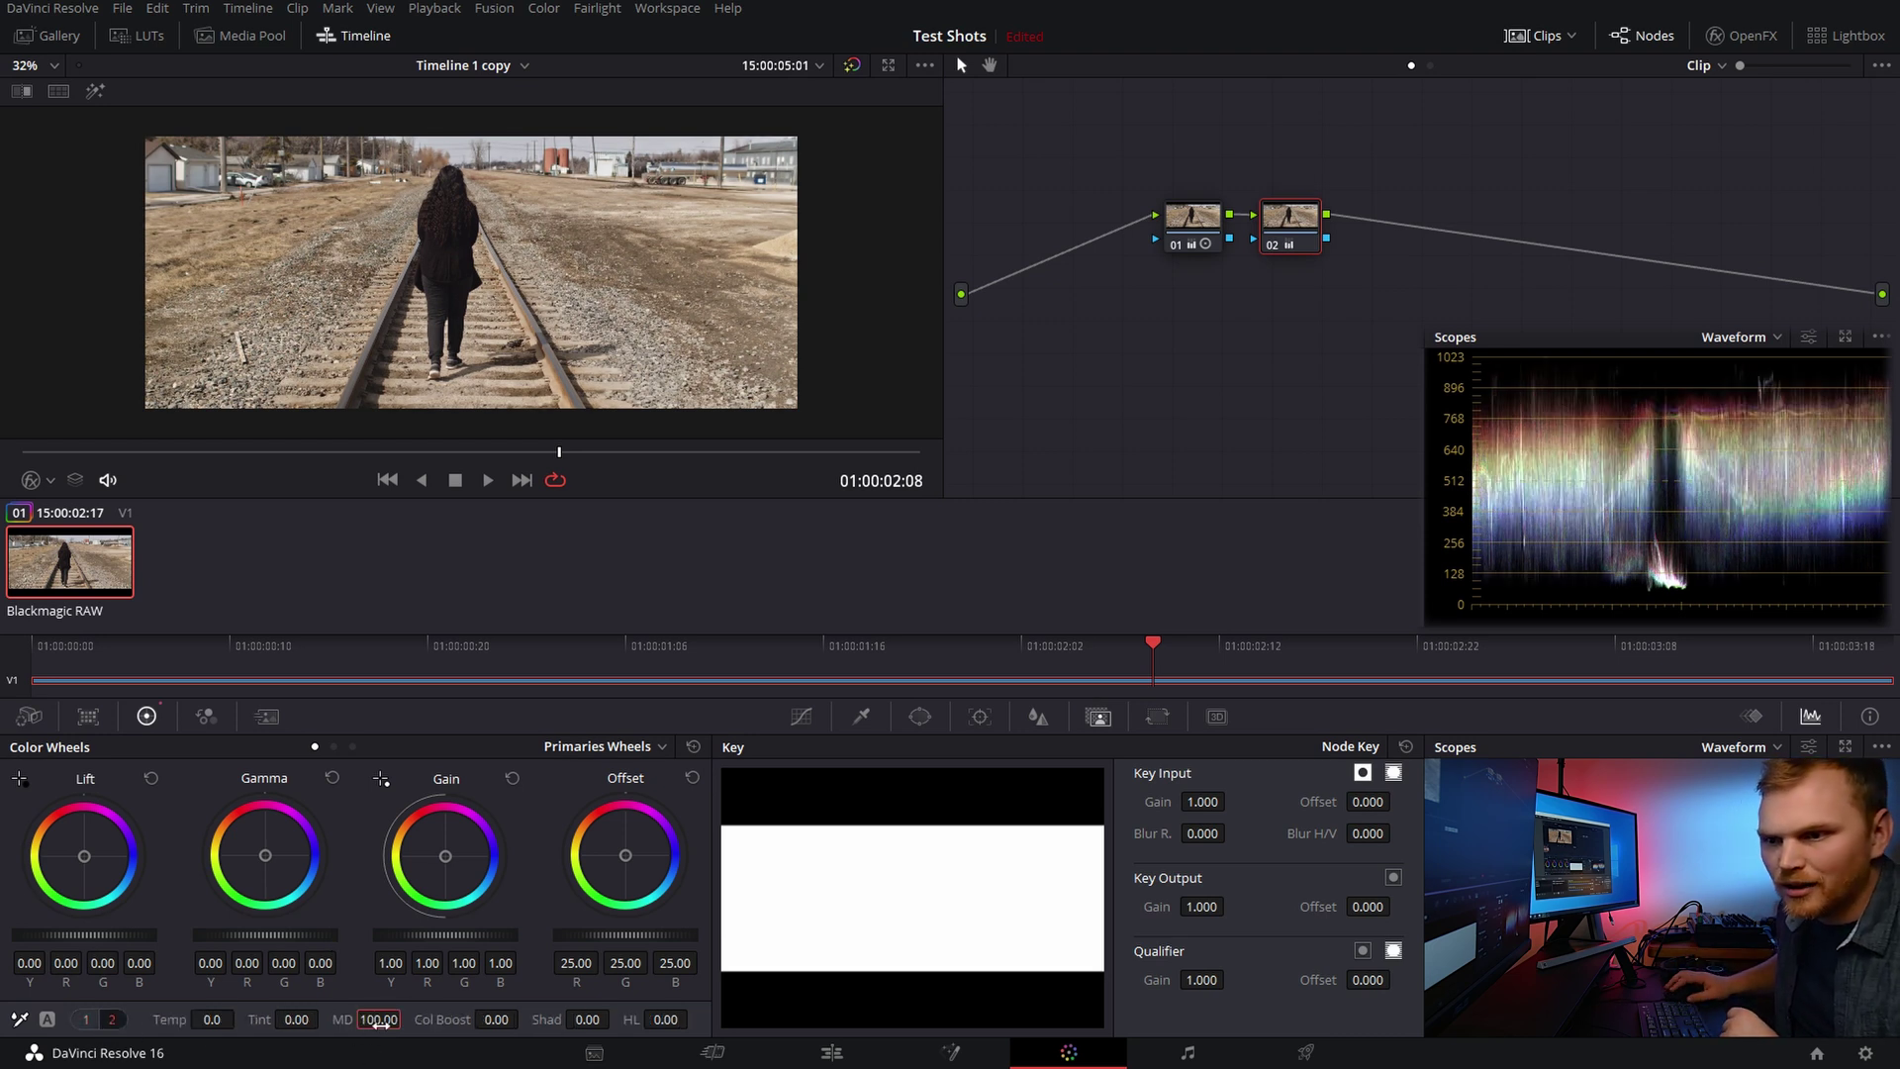
# Step: Add node 03 with an S-bent red curve, then node 04, comparing before and after
pyautogui.hotkey('alt', 's')
pyautogui.click(801, 717)
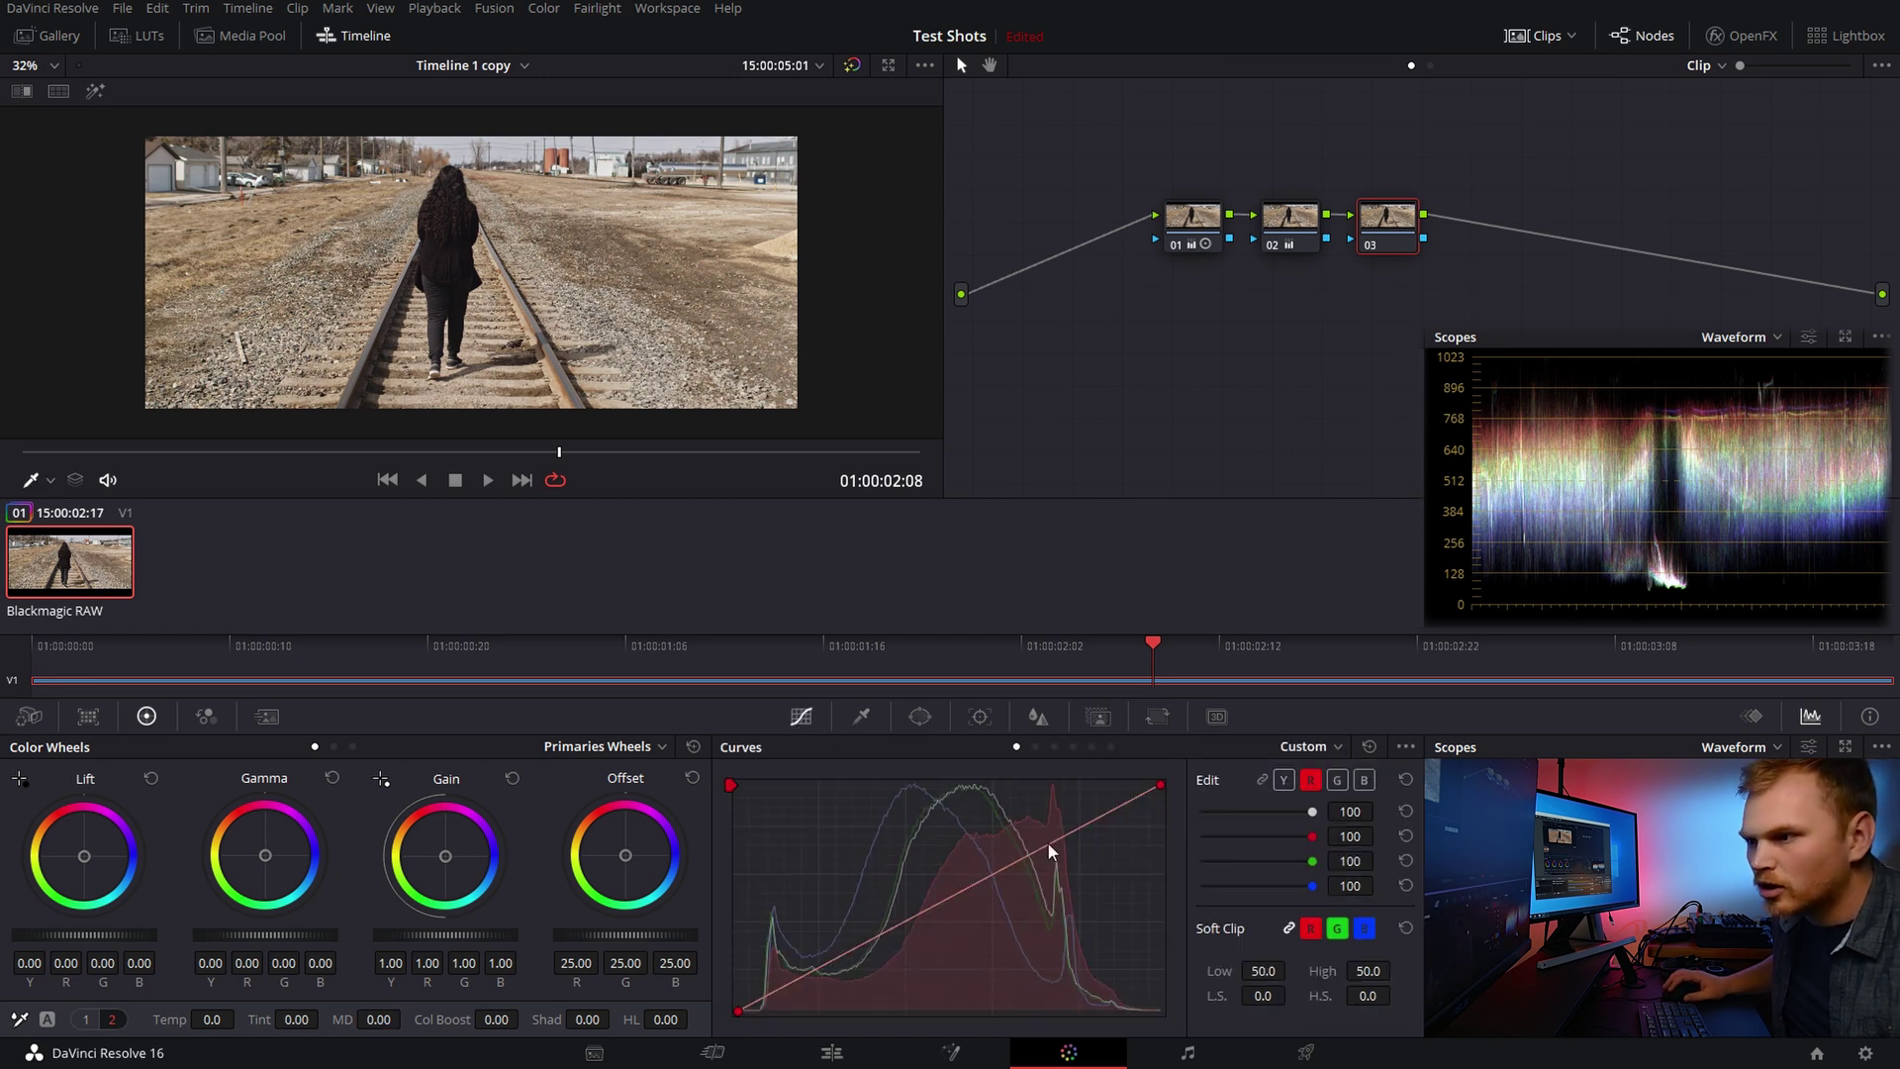
pyautogui.moveTo(1077, 828); pyautogui.dragTo(1064, 826)
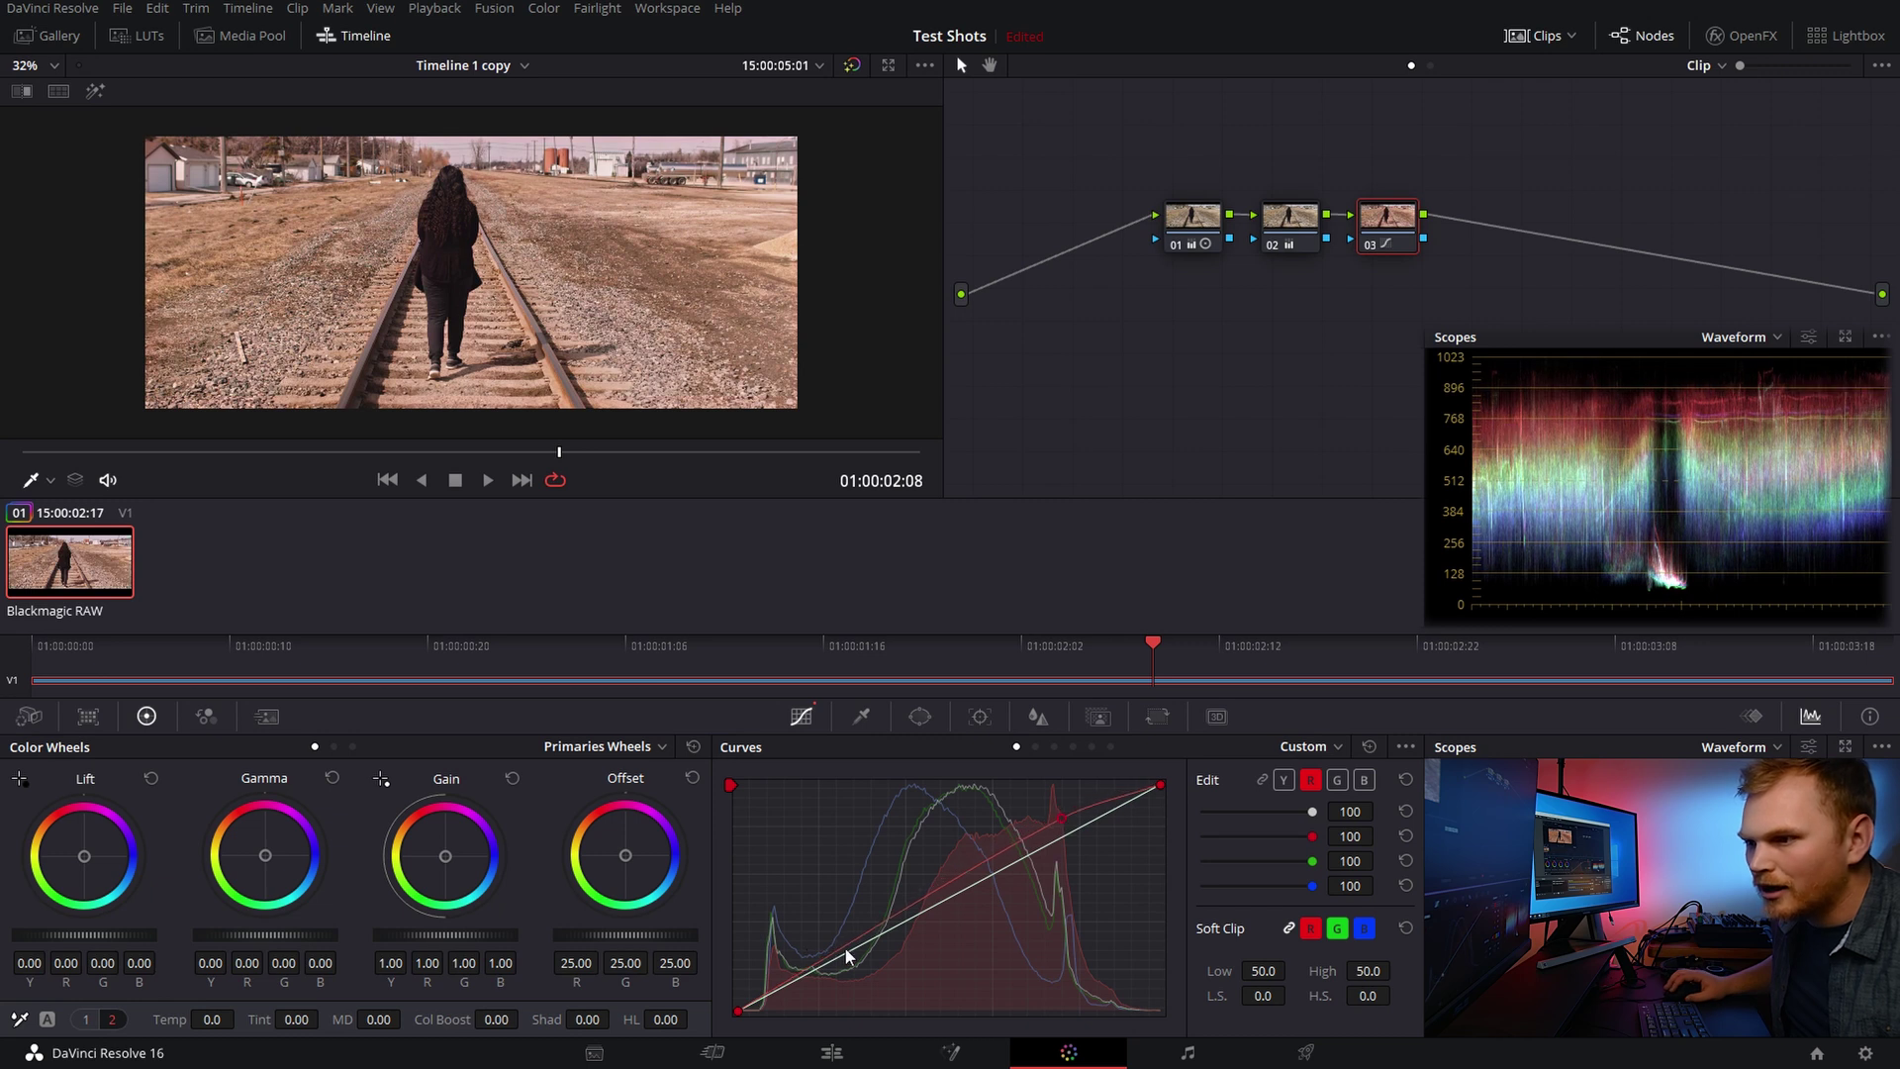
pyautogui.moveTo(842, 946); pyautogui.dragTo(857, 971)
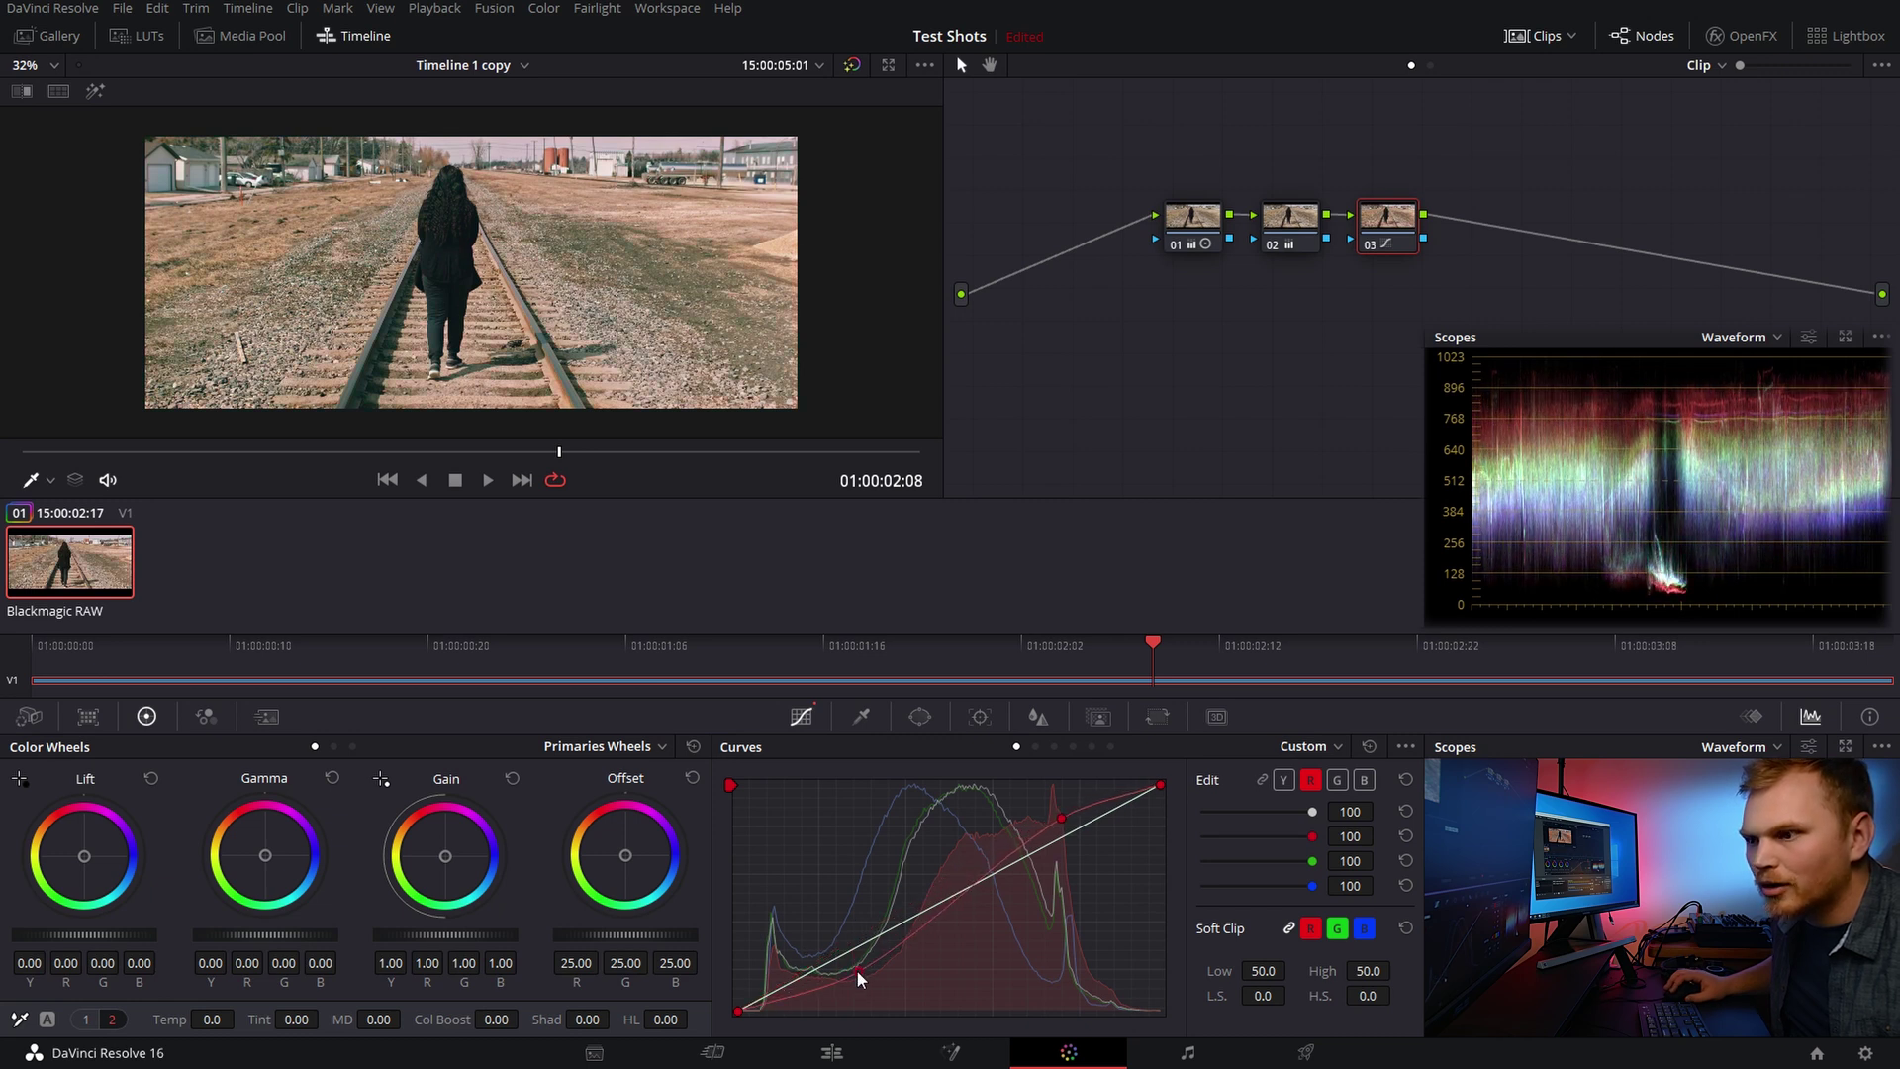
pyautogui.hotkey('alt', 's')
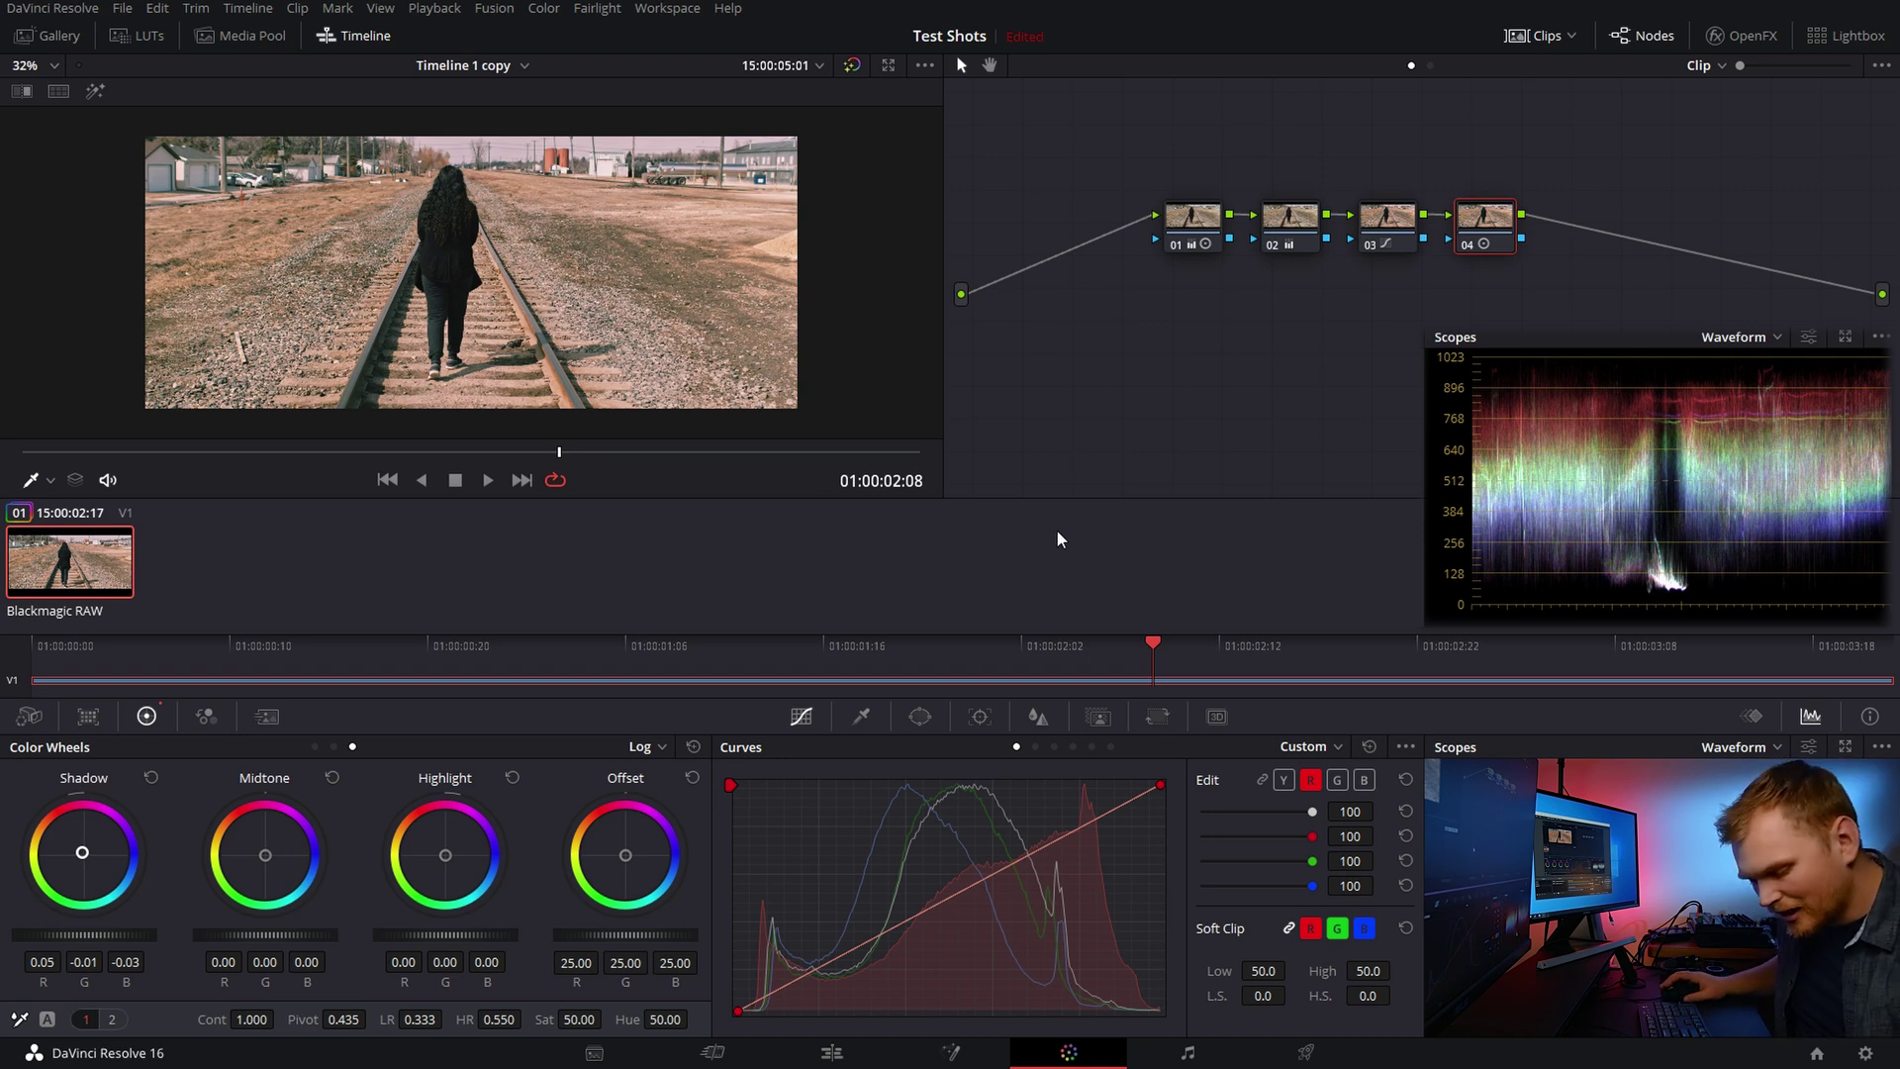
pyautogui.hotkey('shift', 'd')
pyautogui.hotkey('shift', 'd')
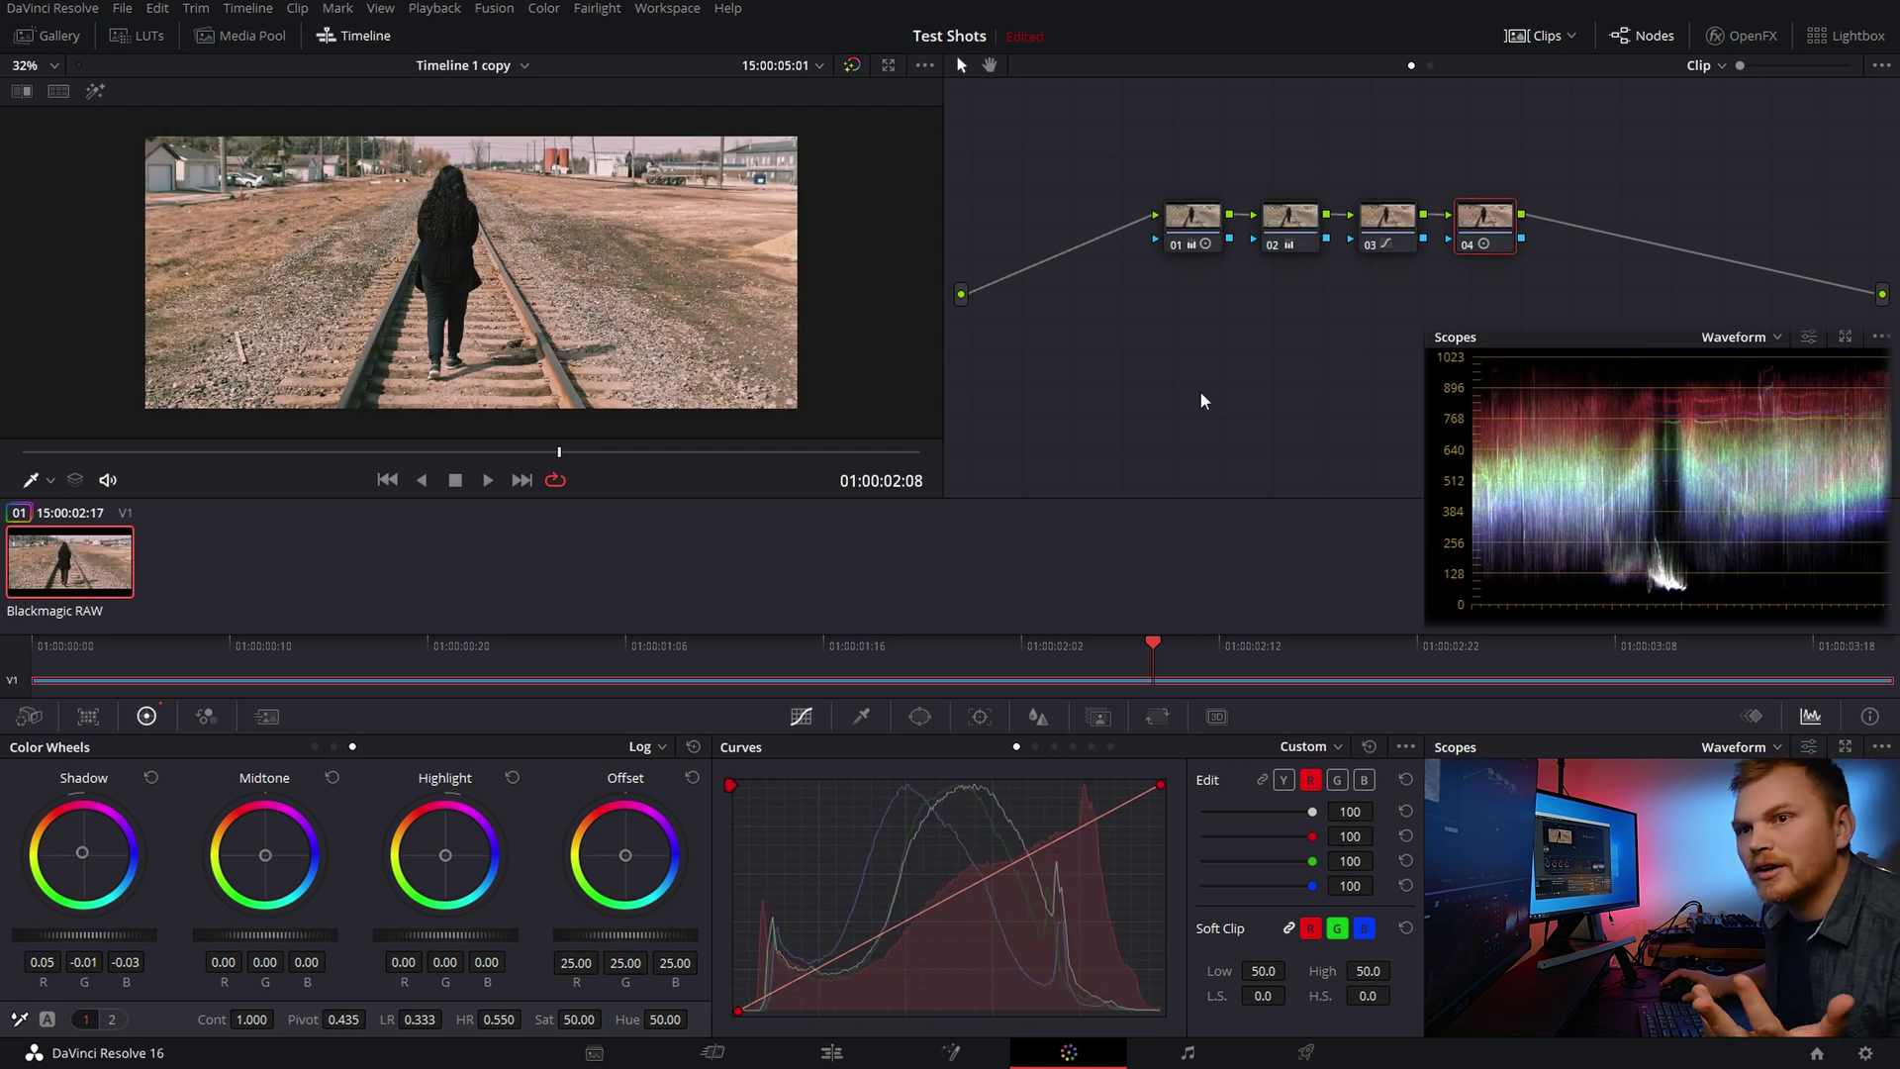
pyautogui.rightClick(97, 562)
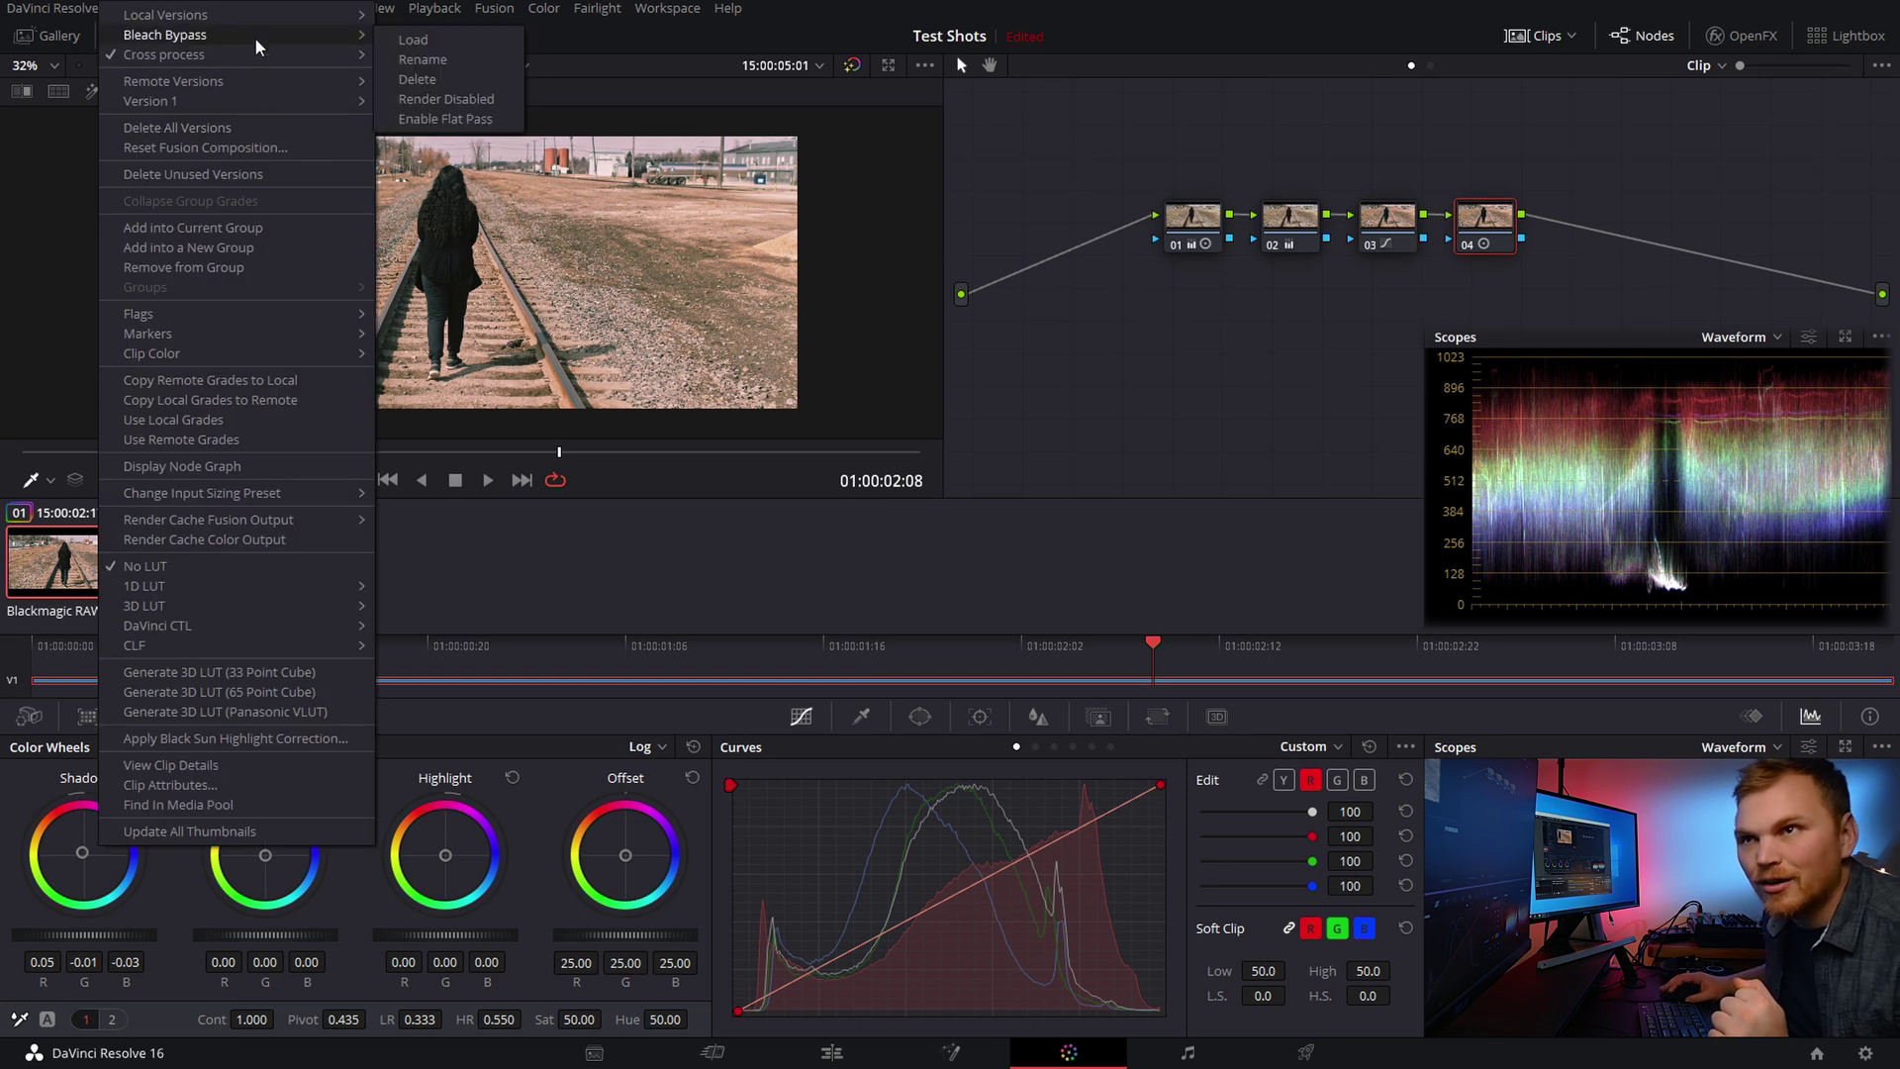
pyautogui.click(425, 37)
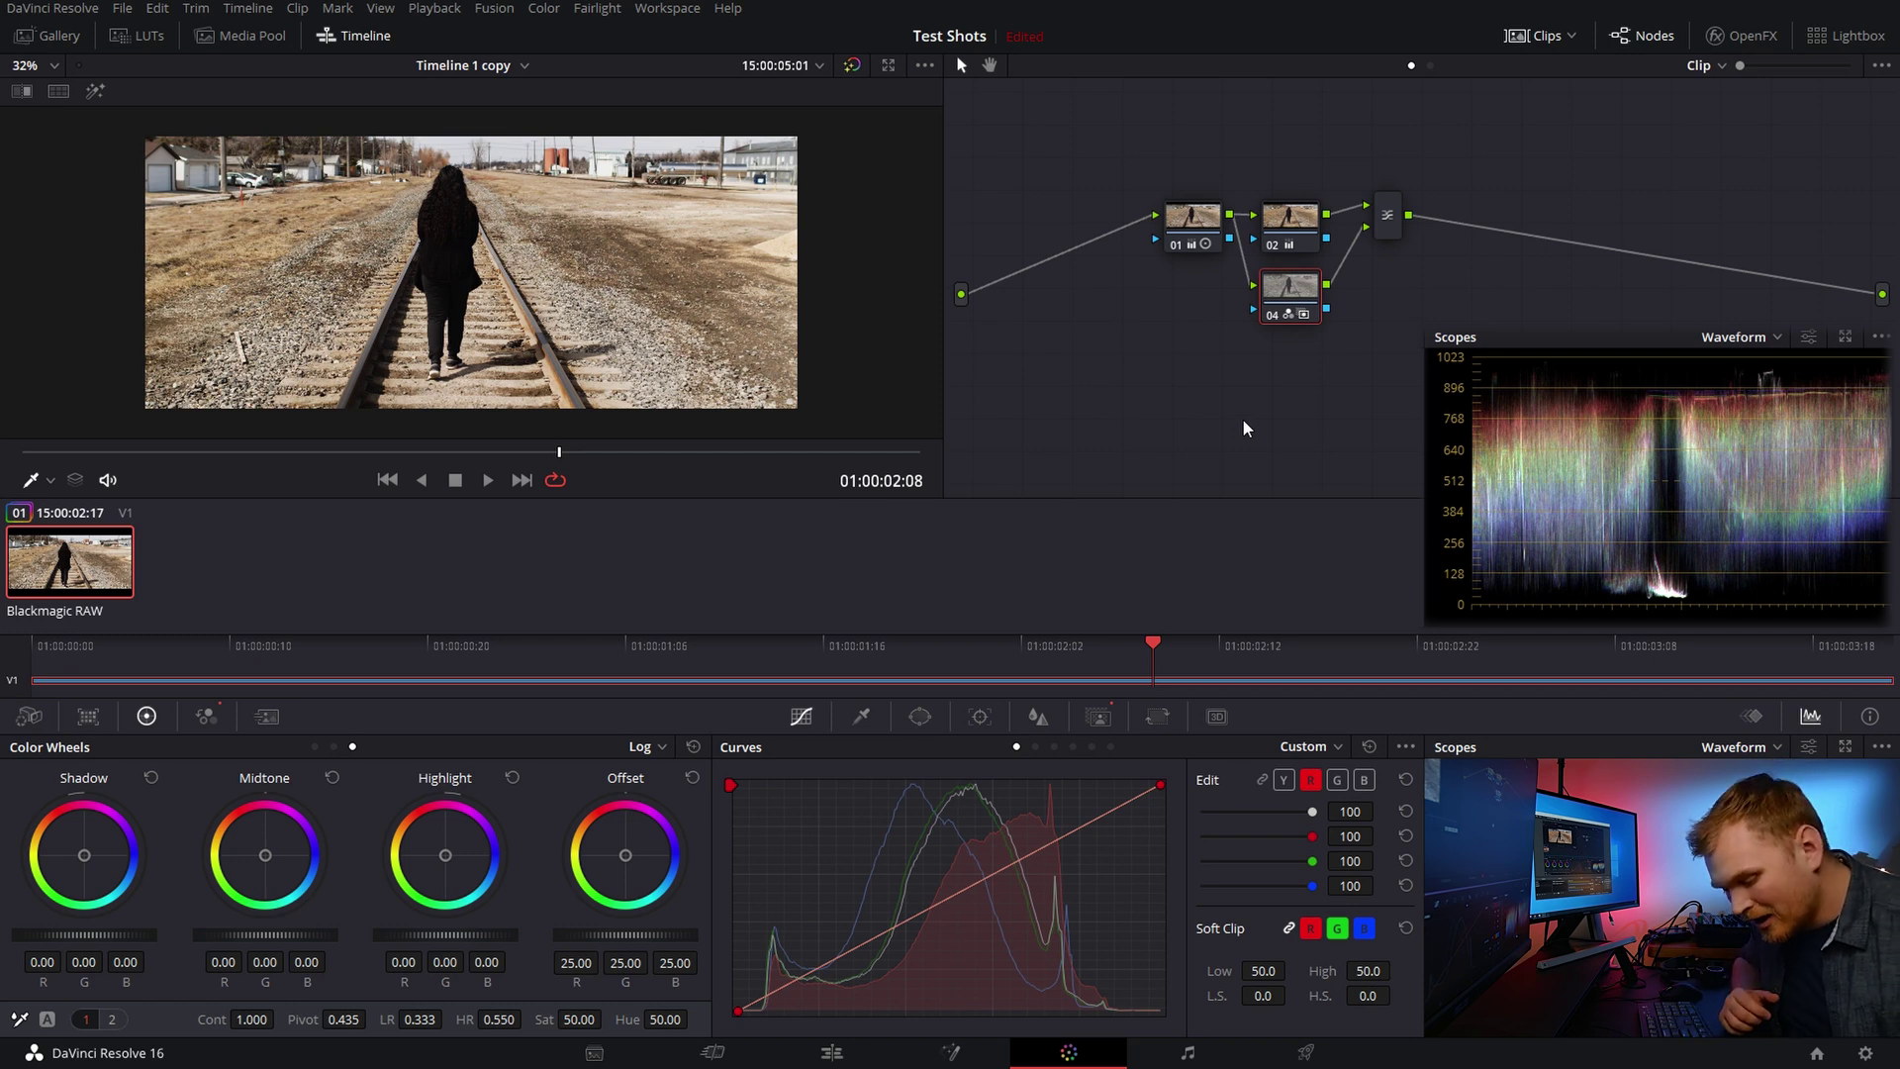
pyautogui.hotkey('ctrl', 'b')
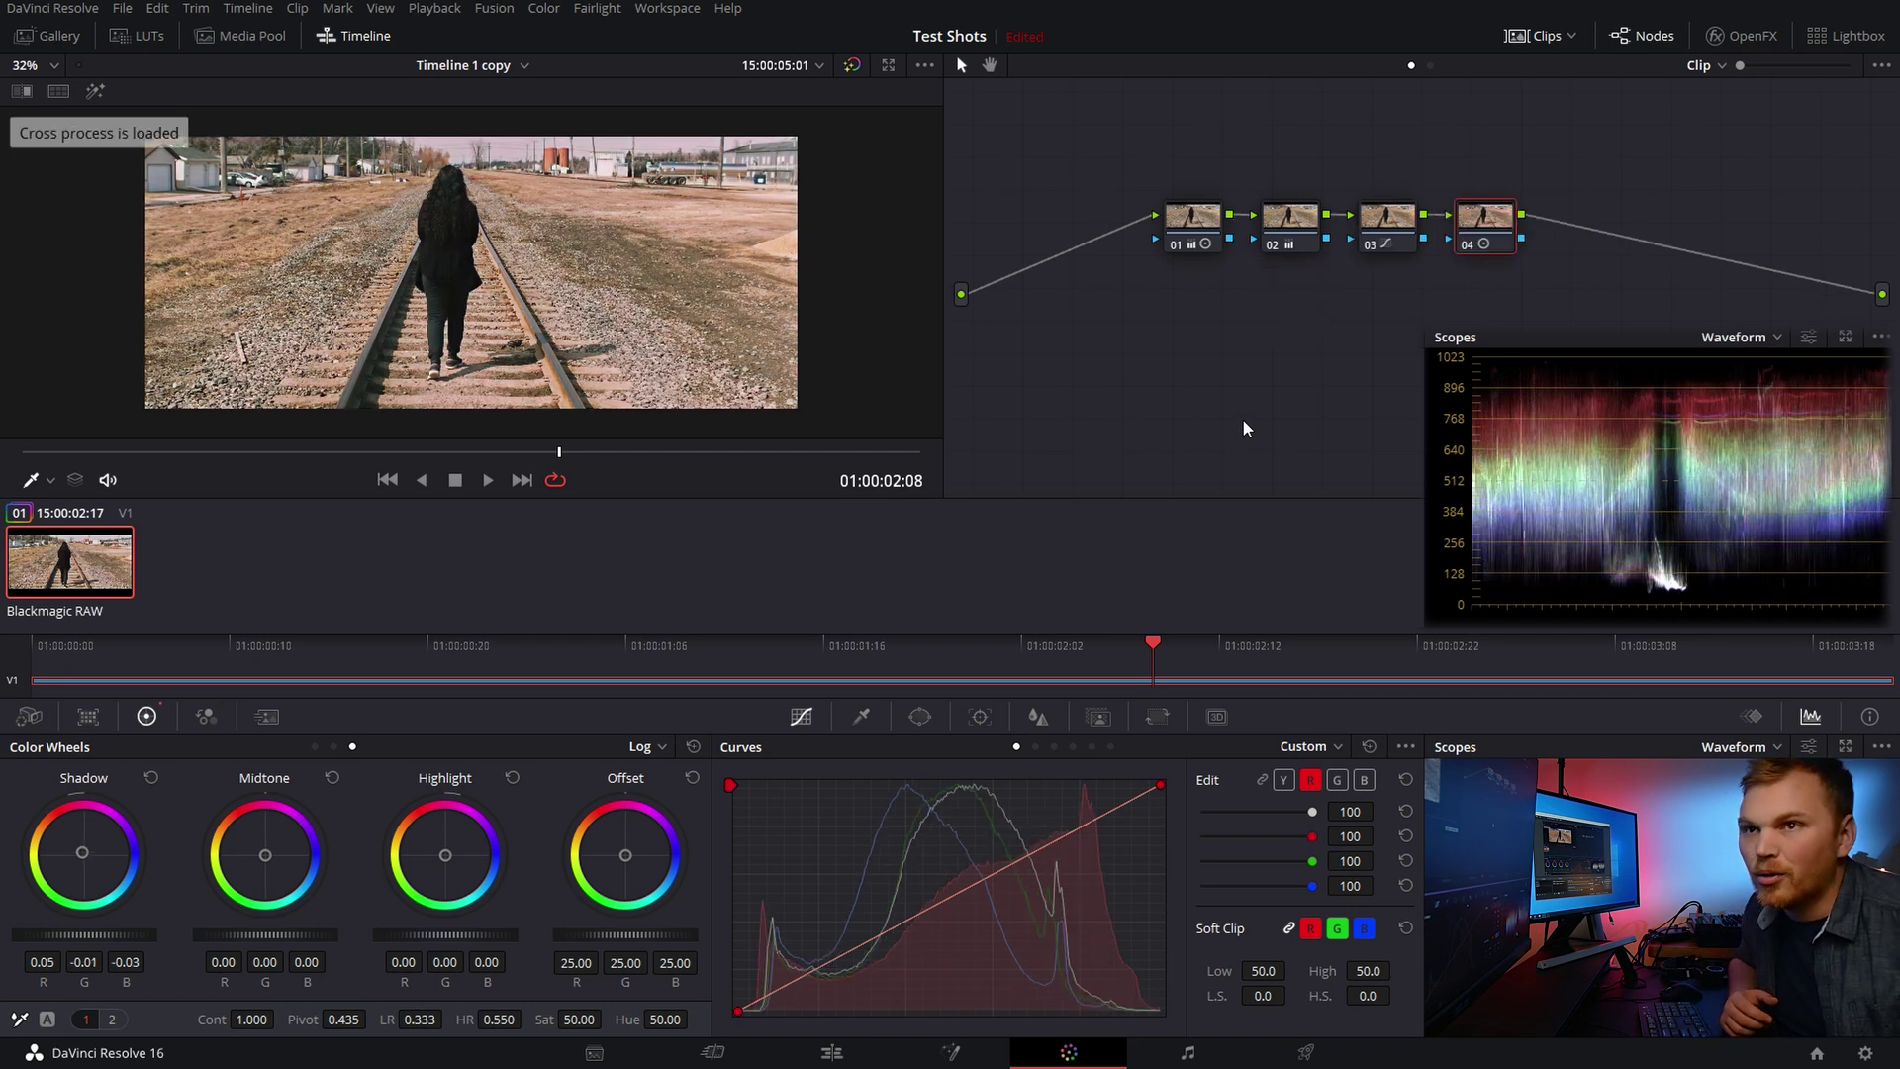
pyautogui.hotkey('ctrl', 'b')
pyautogui.hotkey('ctrl', 'b')
pyautogui.hotkey('ctrl', 'b')
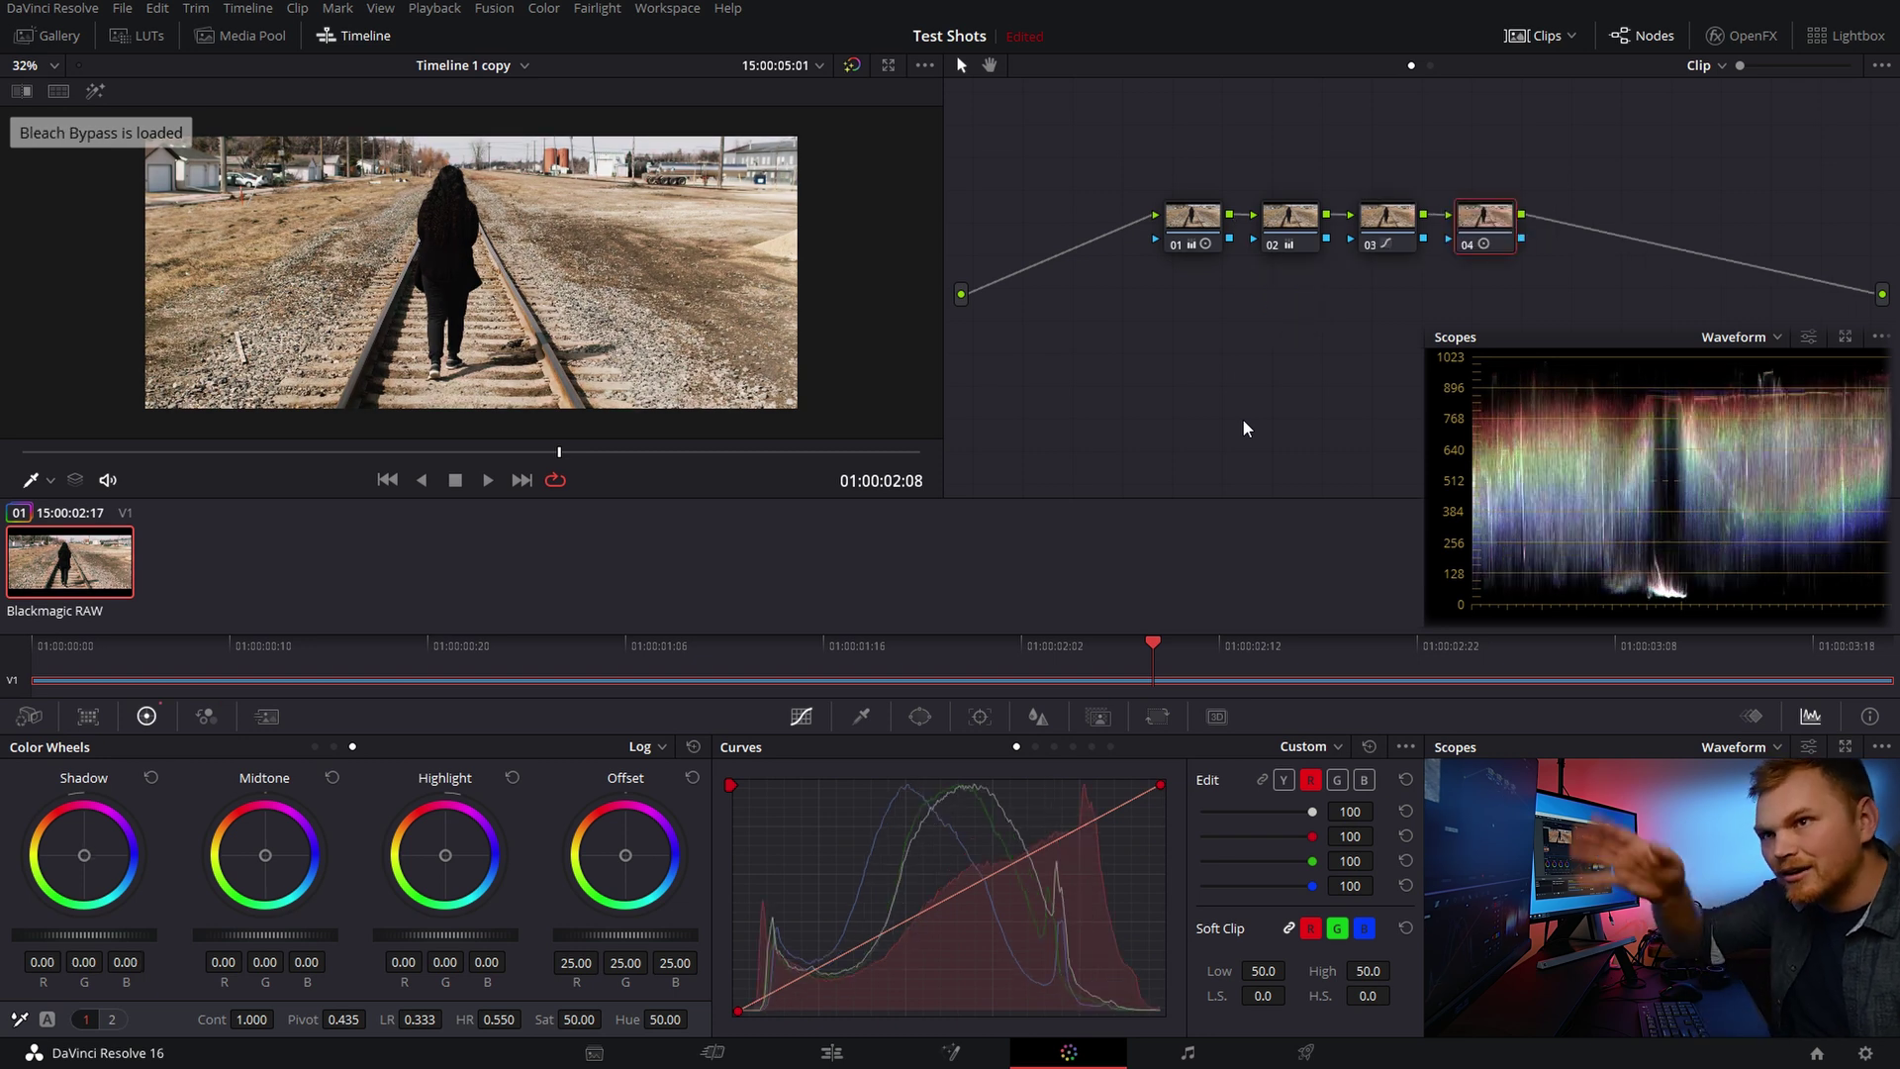
pyautogui.hotkey('ctrl', 'b')
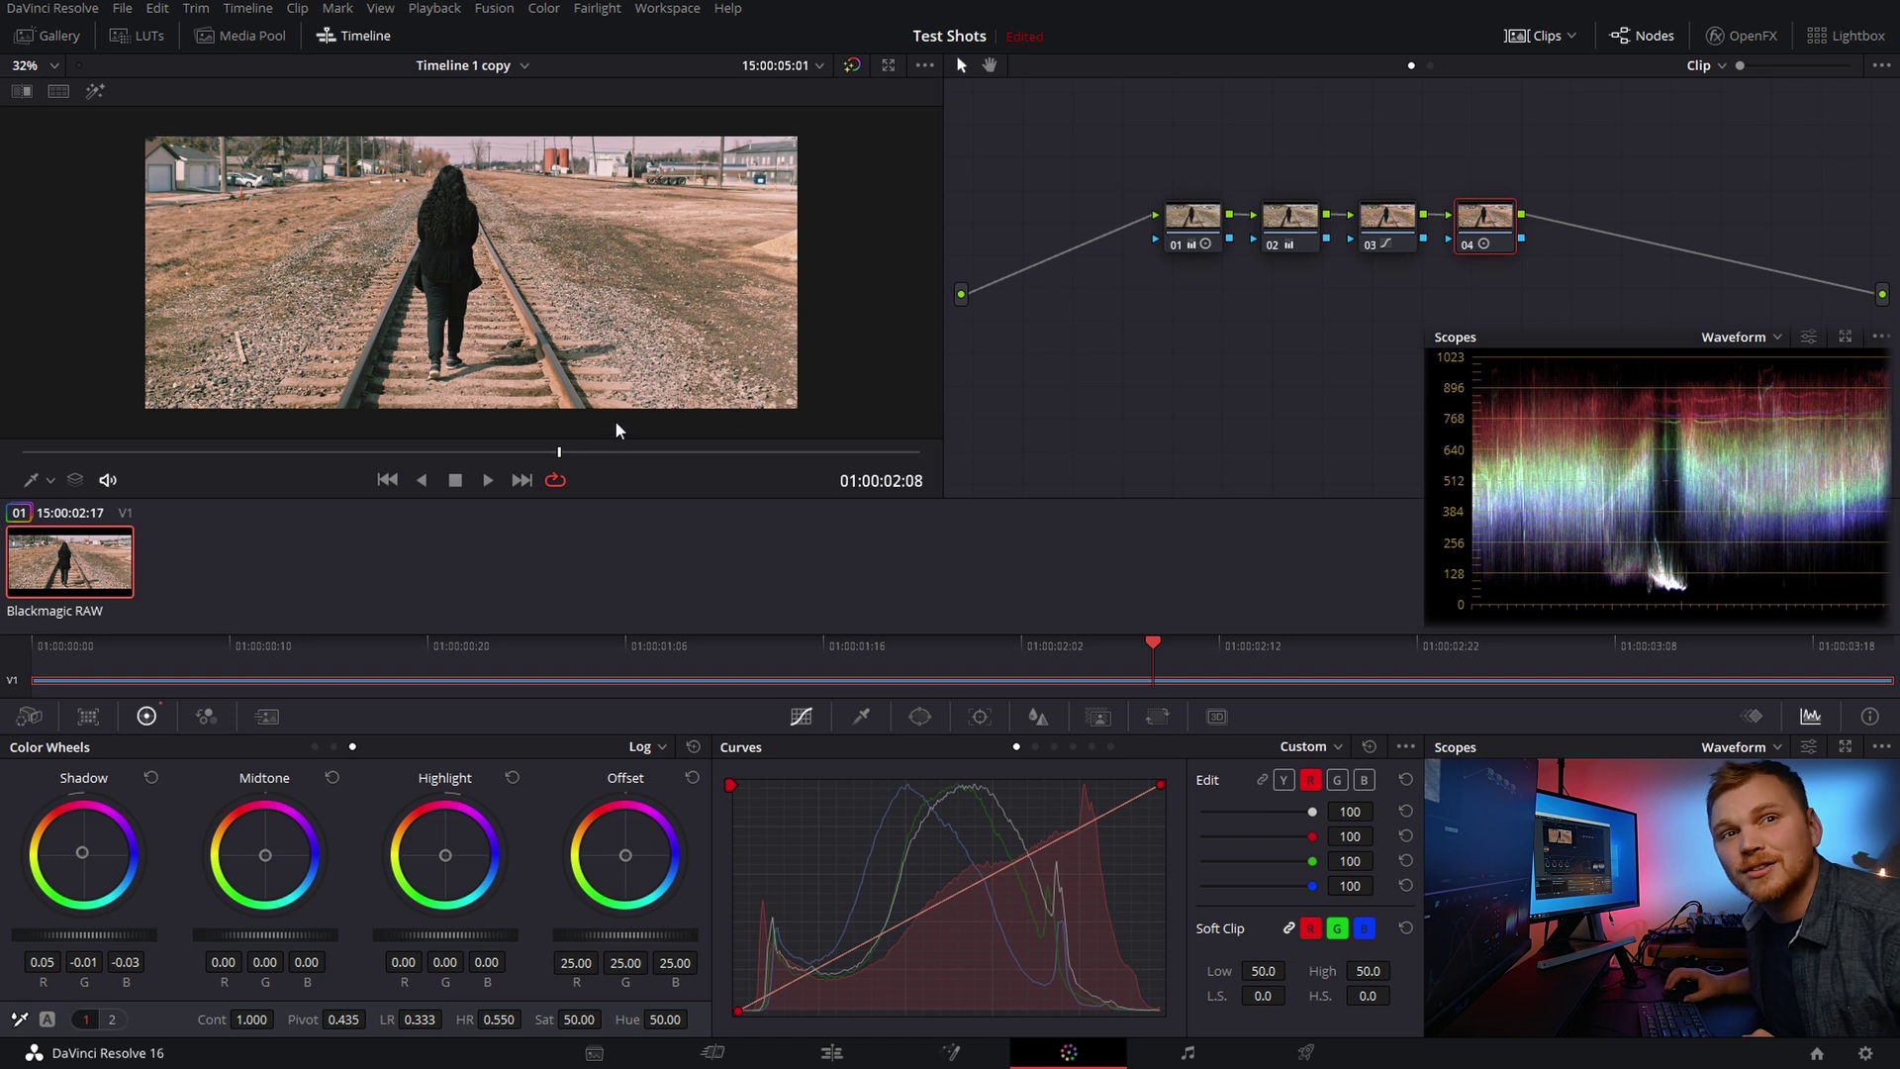
# Step: Split-screen the versions and toggle the node graph between Bleach Bypass and Cross process
pyautogui.rightClick(614, 346)
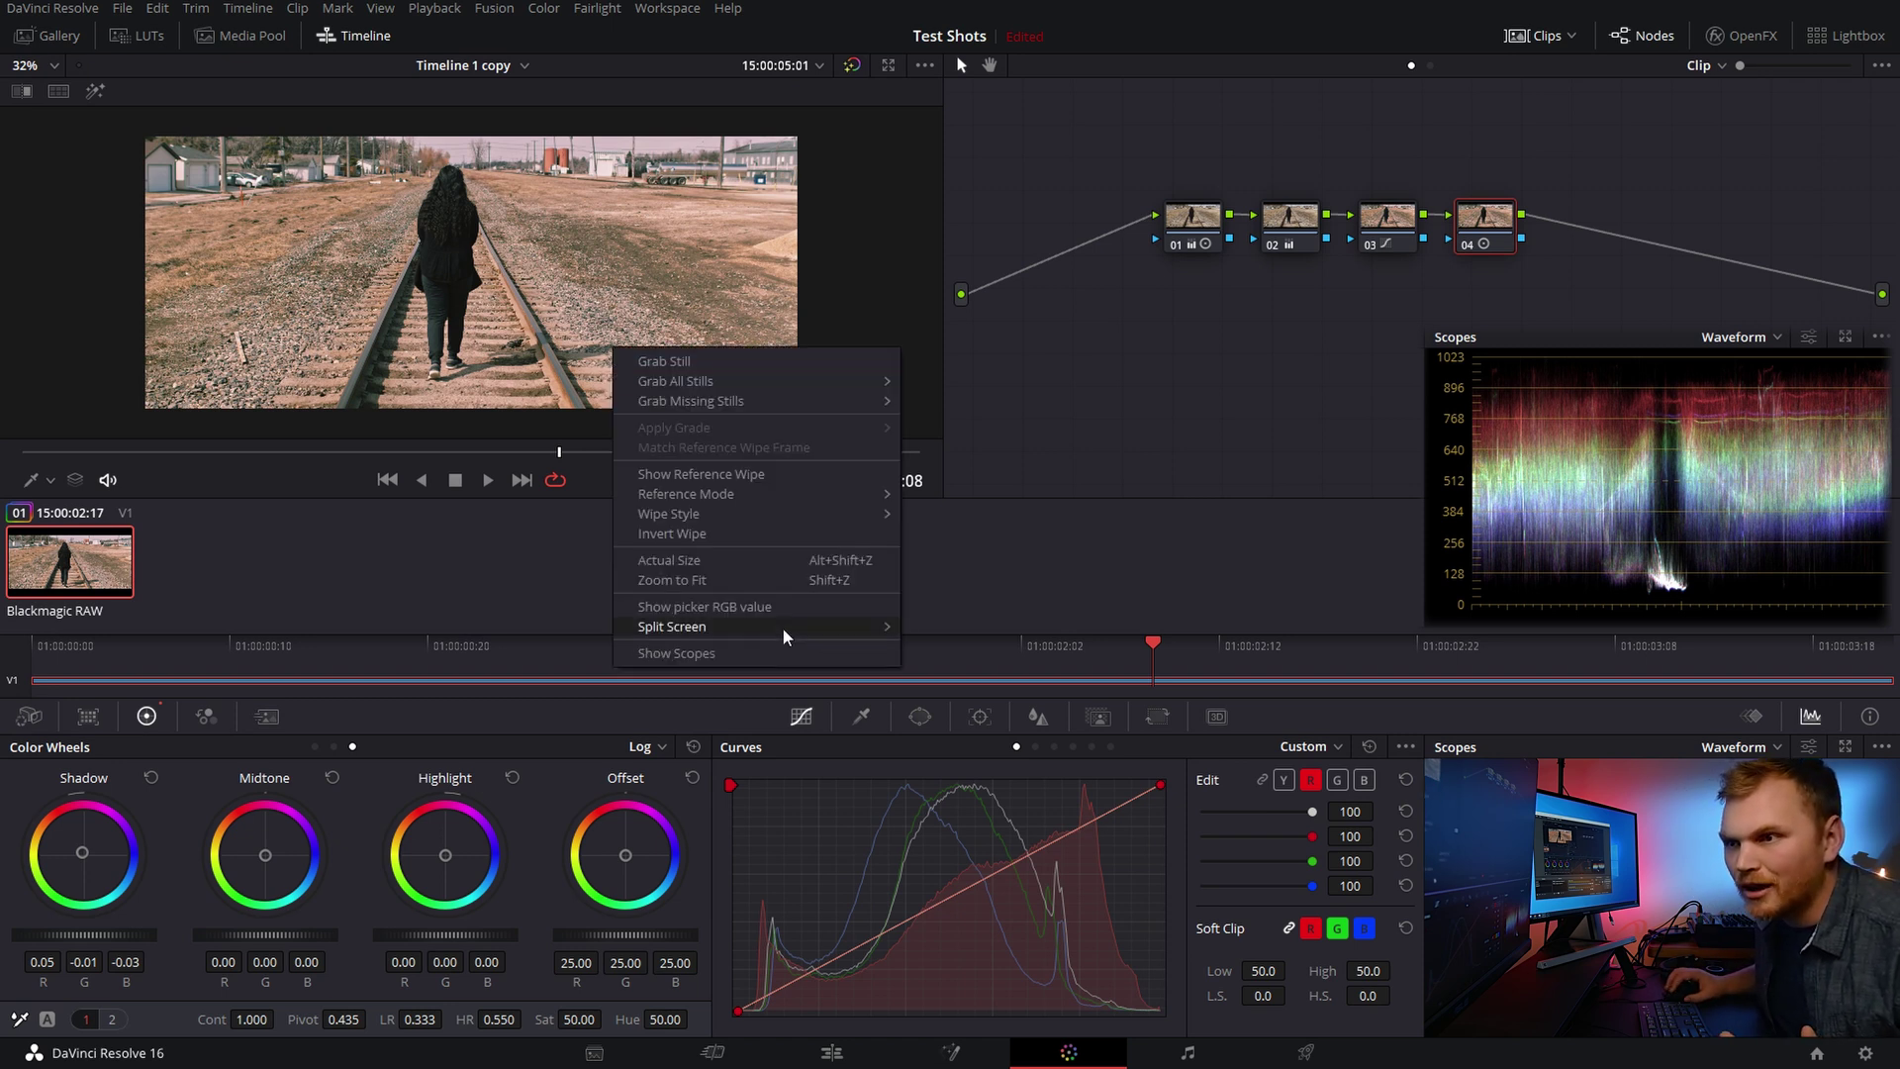
pyautogui.moveTo(784, 627)
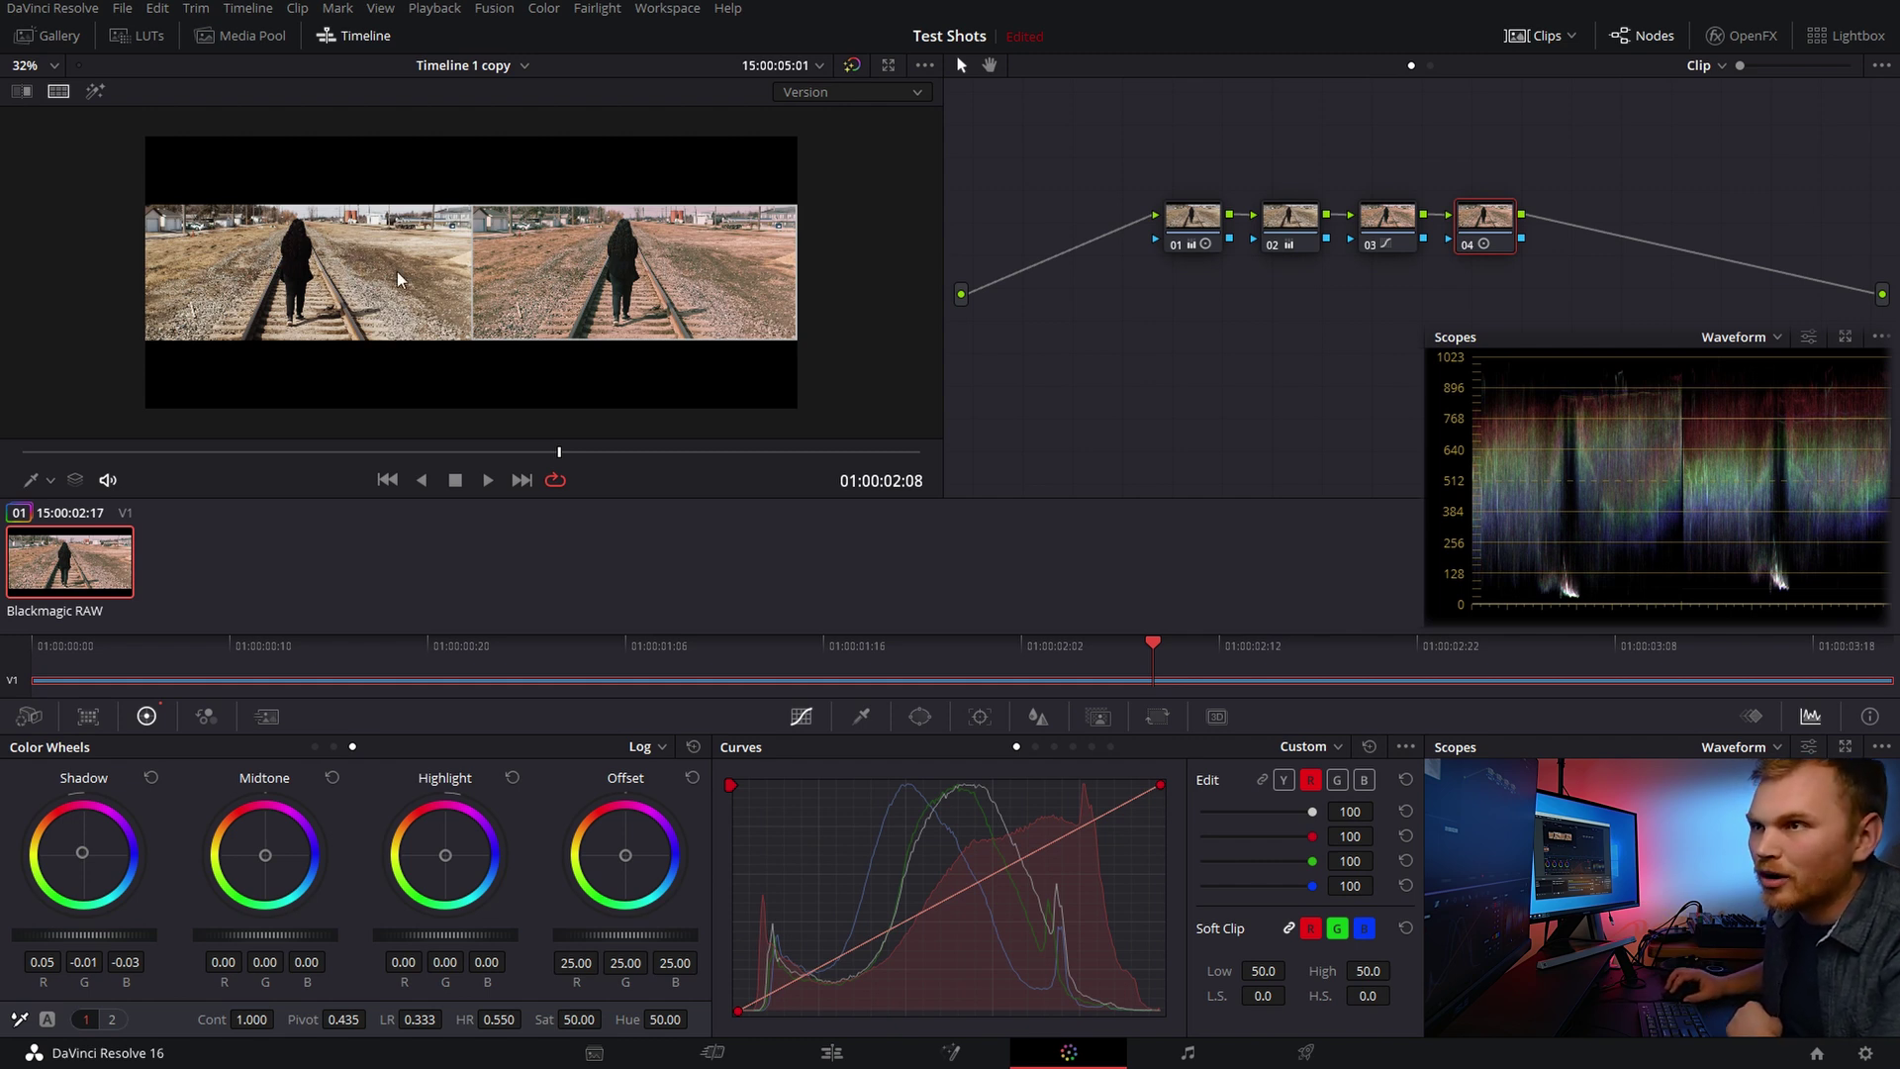
pyautogui.hotkey('ctrl', 'z')
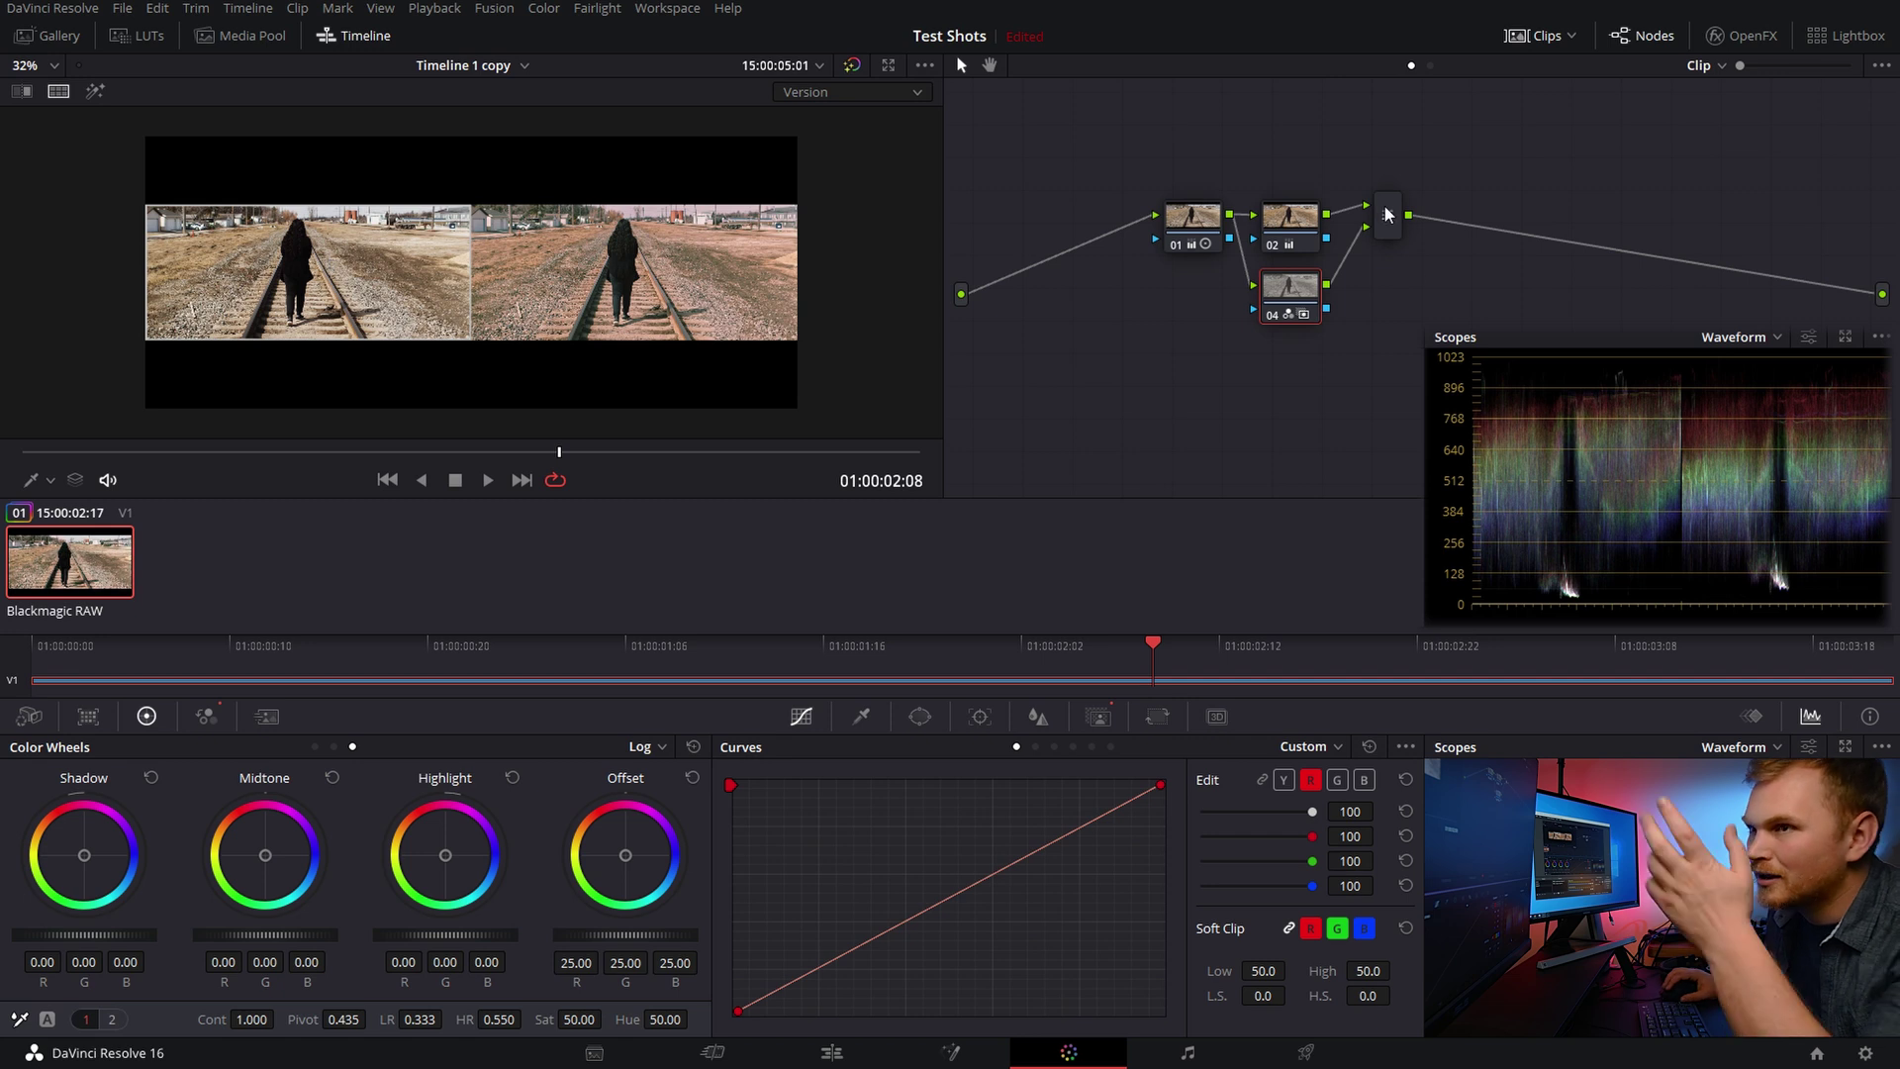
pyautogui.hotkey('ctrl', 'shift', 'z')
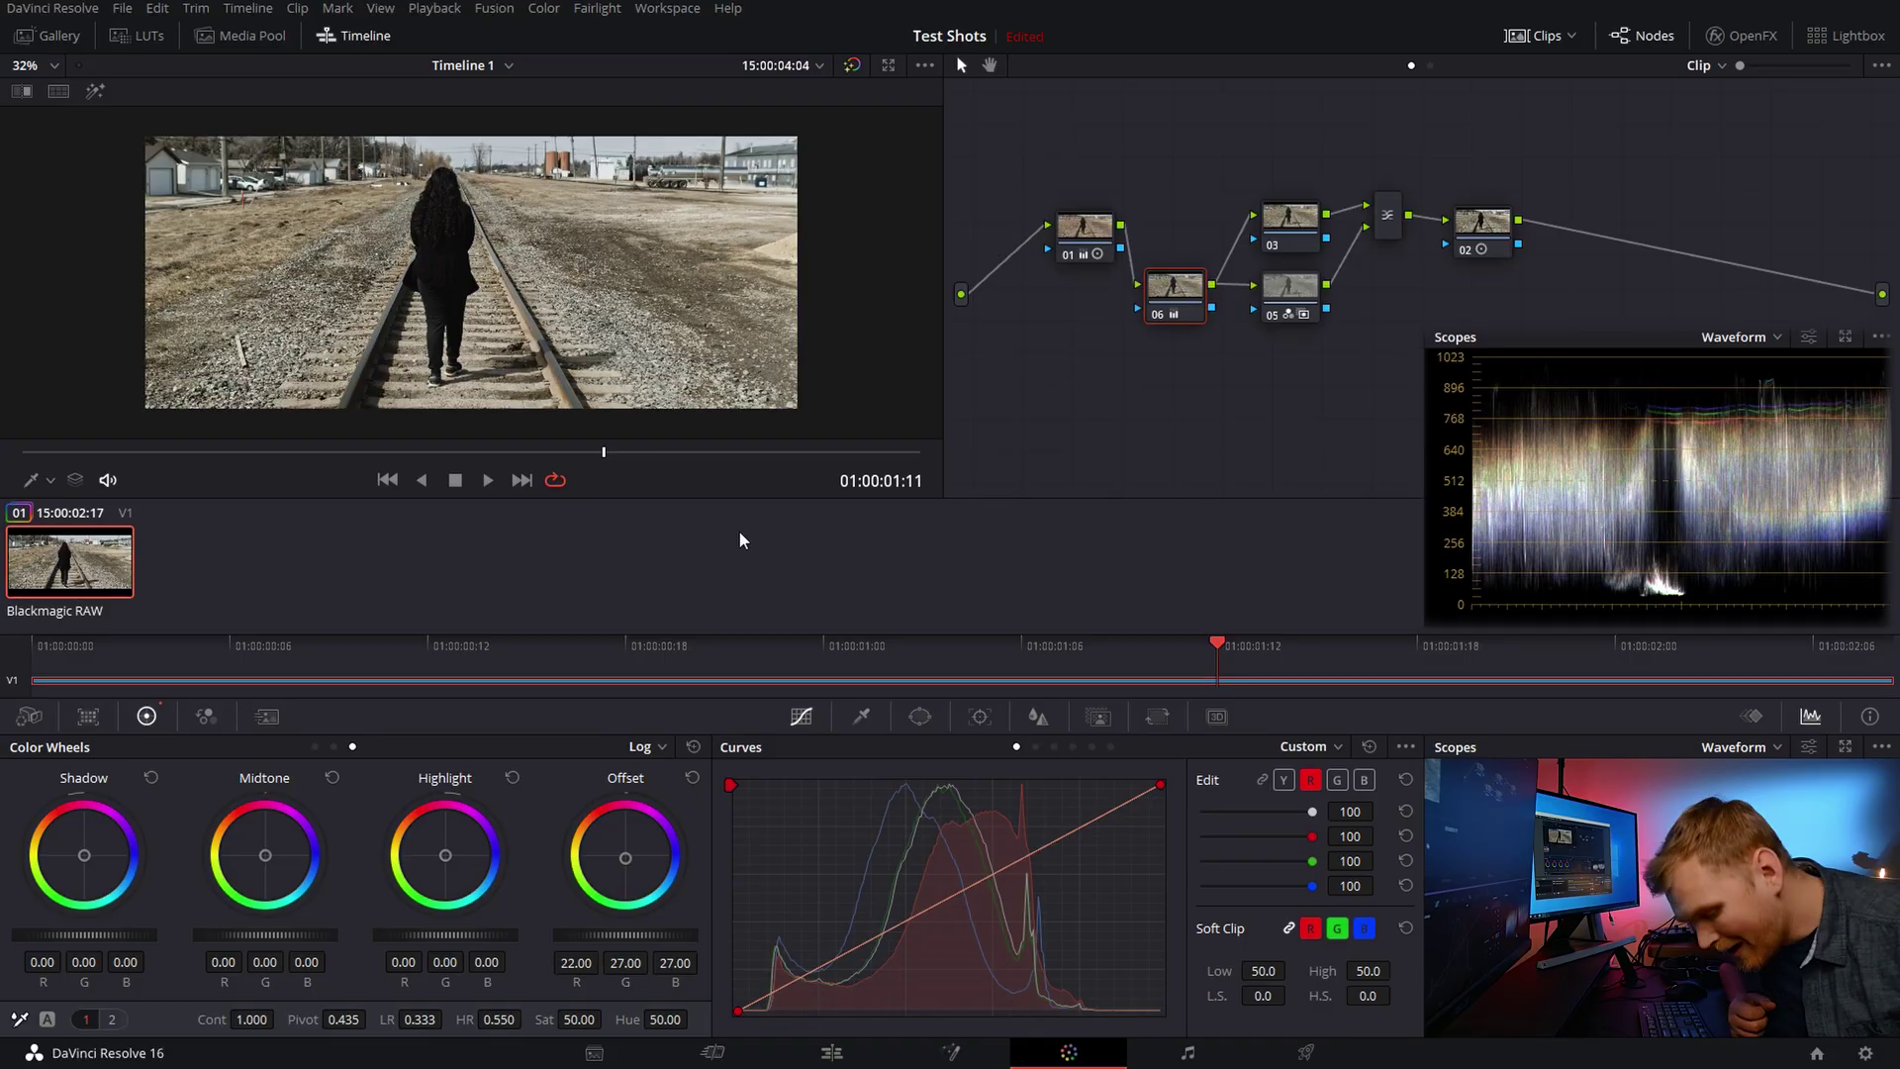
# Step: Cycle through the Cross, Teal, Blue and Bleach Bypass versions with Ctrl+1 to Ctrl+4
pyautogui.hotkey('ctrl', '1')
pyautogui.hotkey('ctrl', '2')
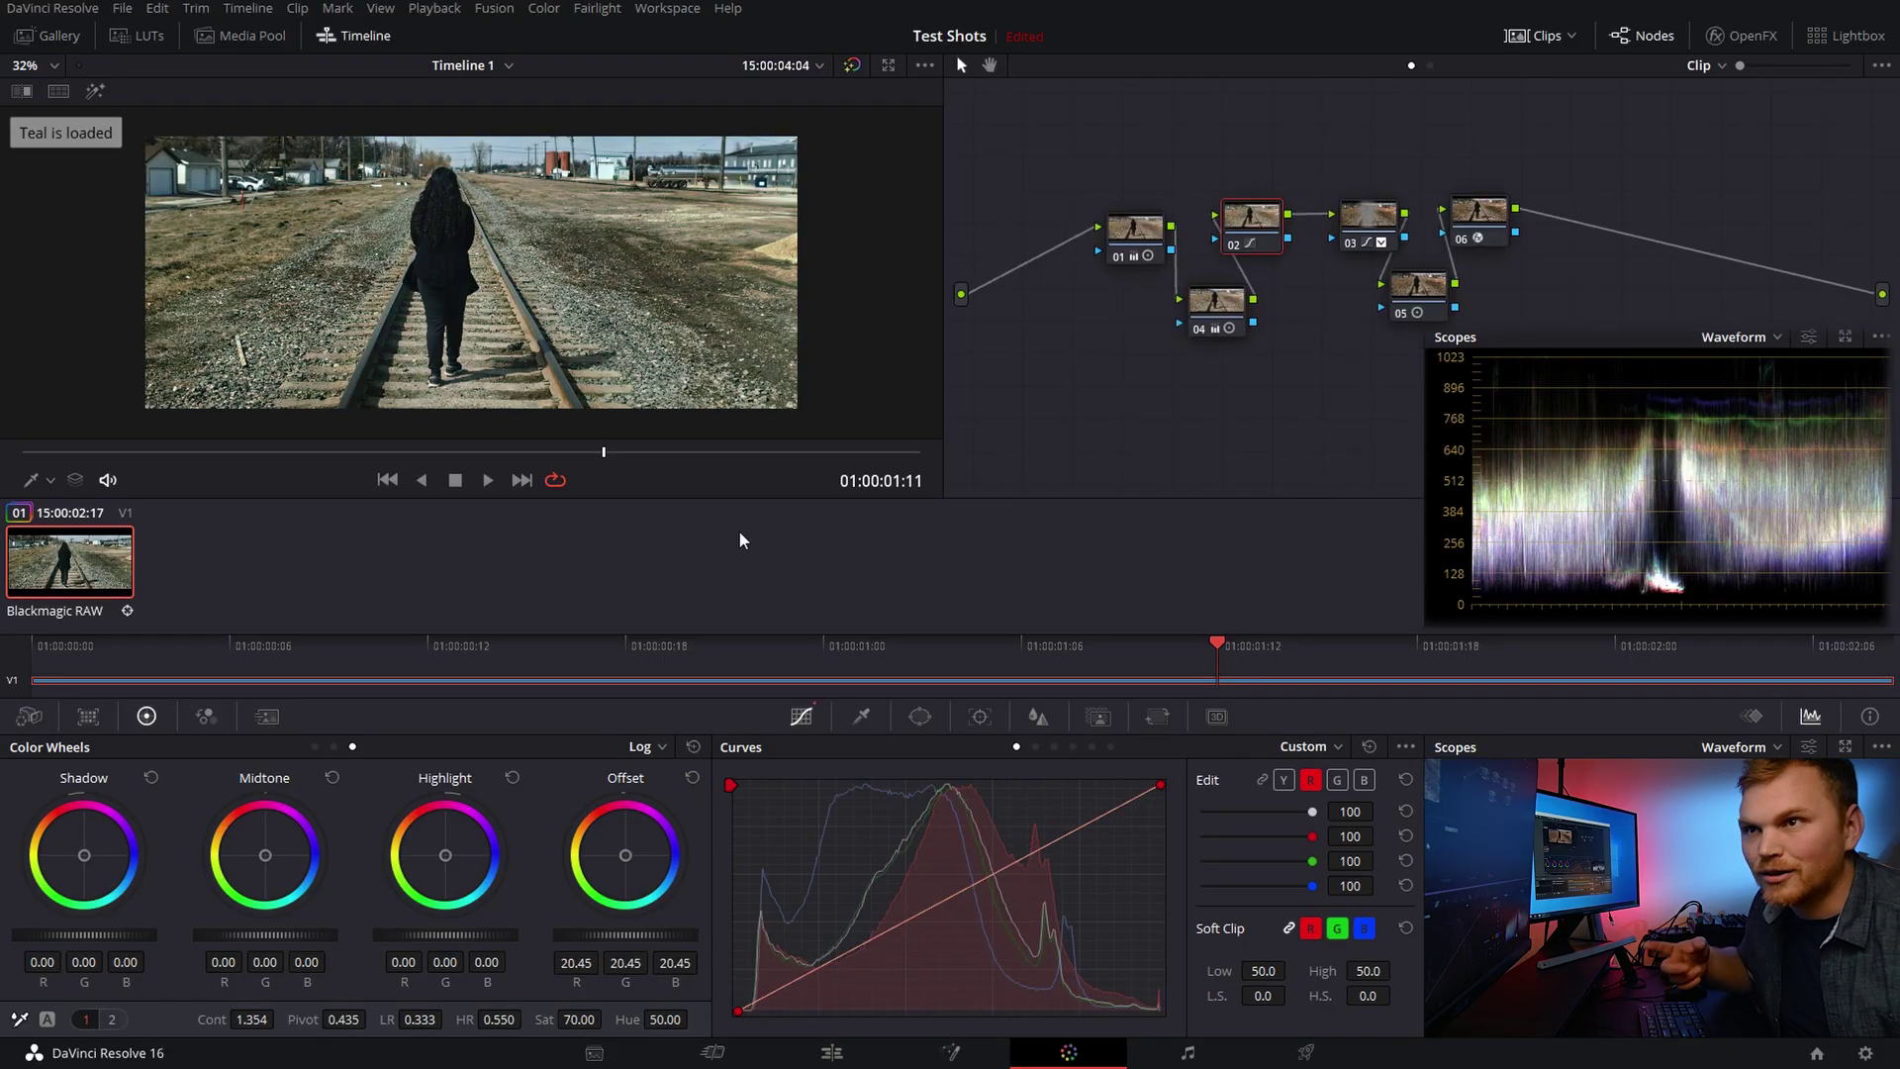
pyautogui.hotkey('ctrl', '3')
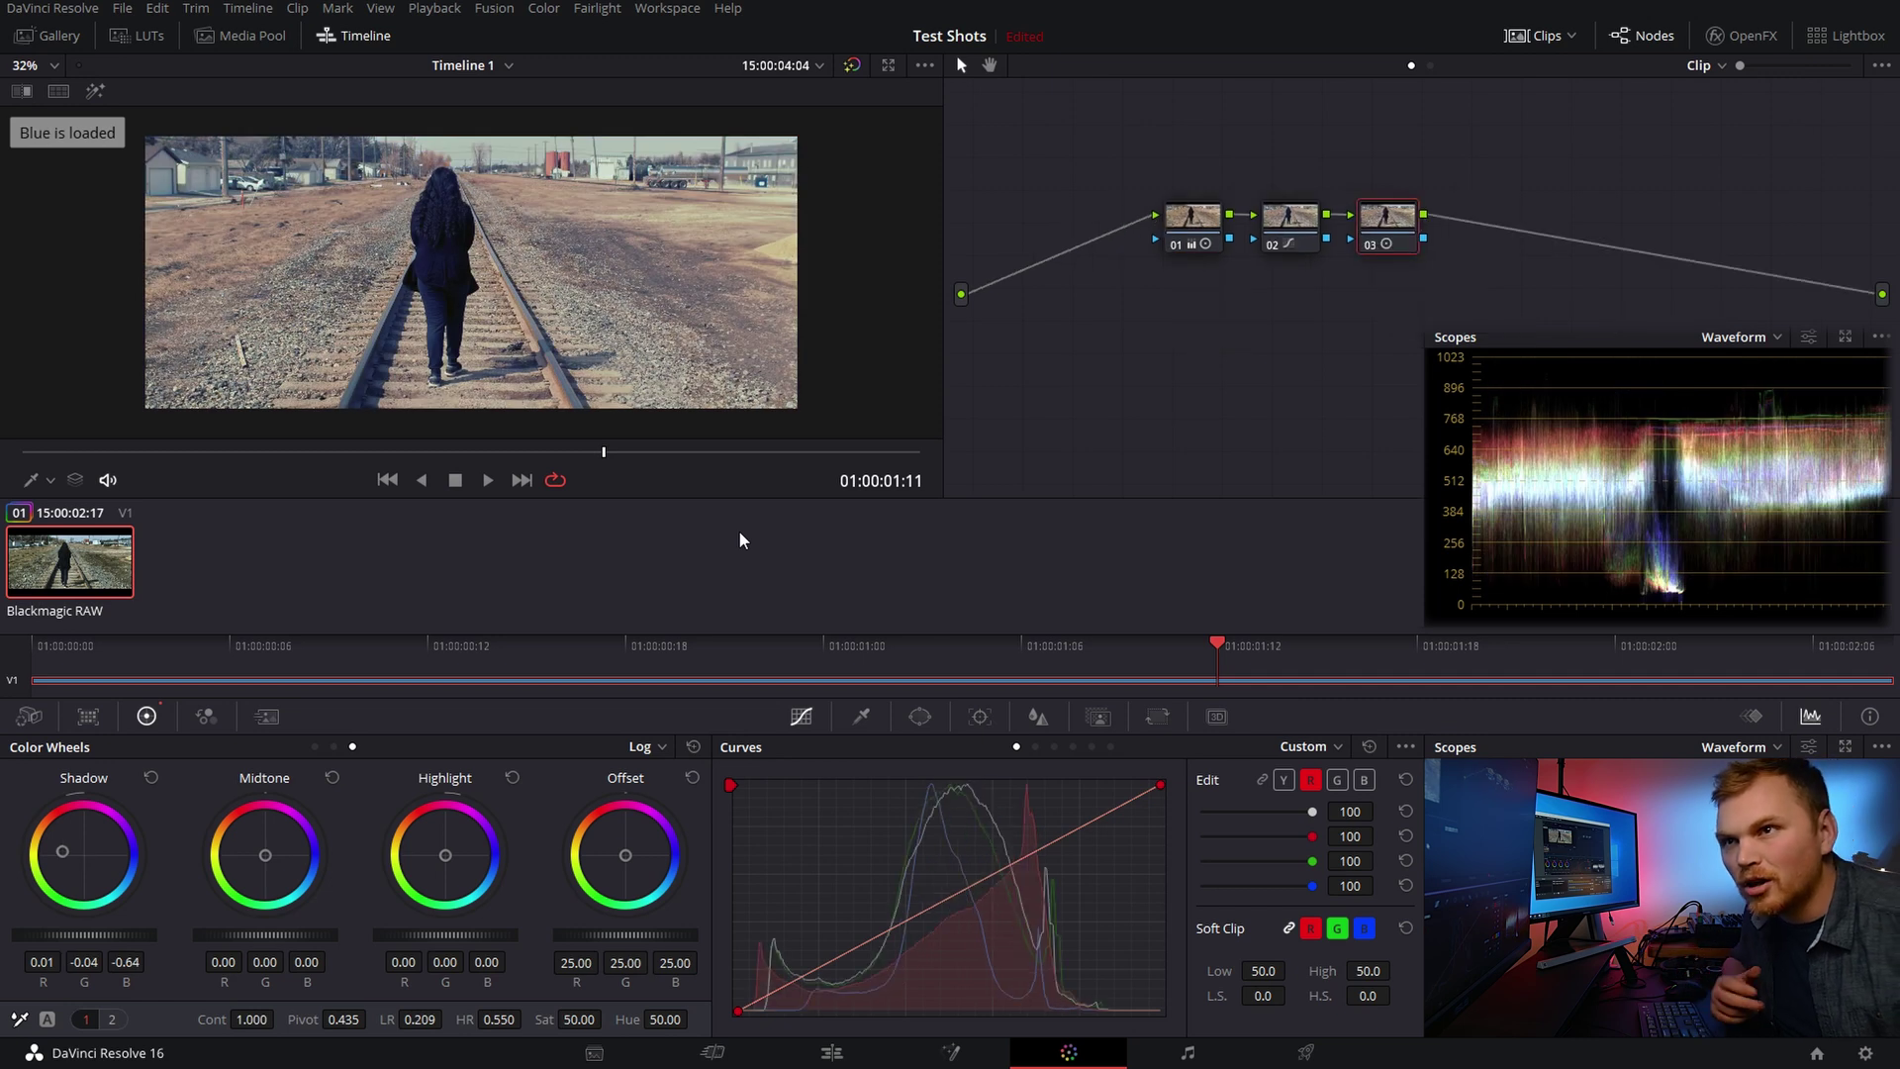
pyautogui.hotkey('ctrl', '4')
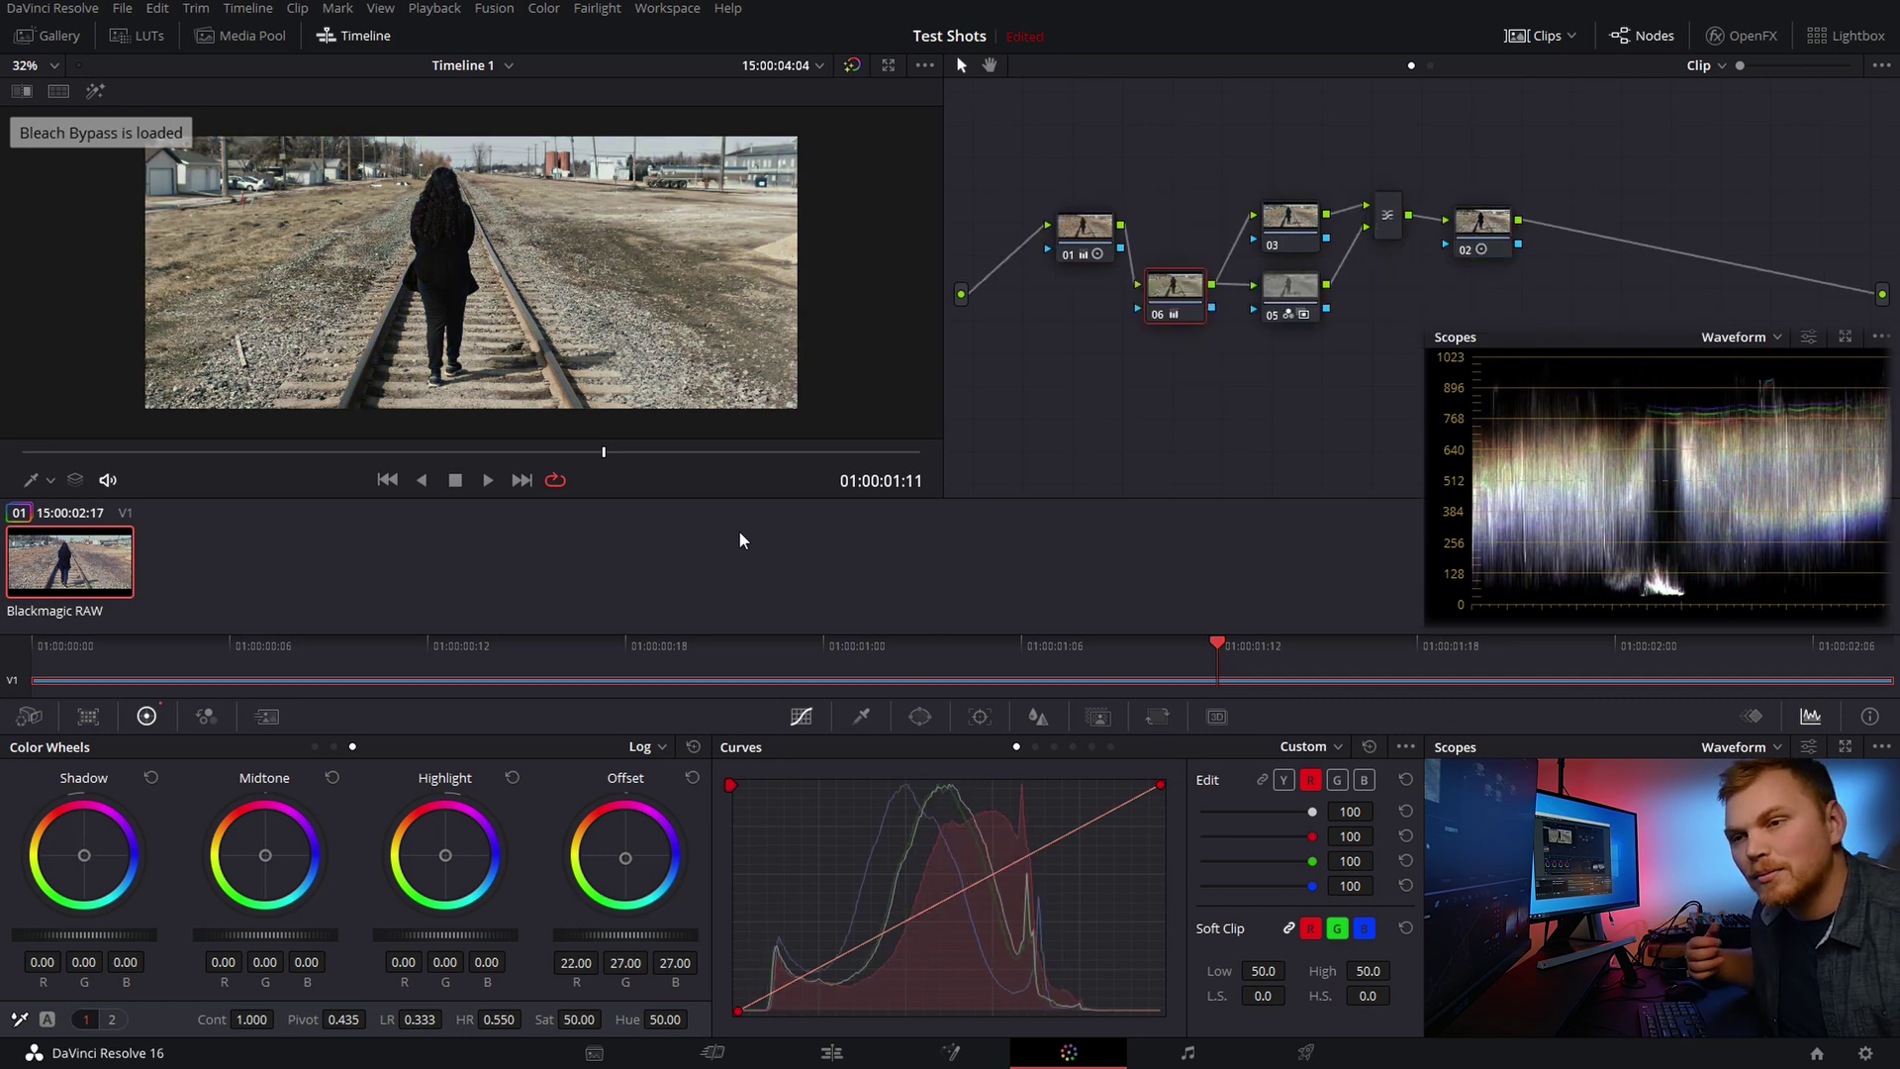
# Step: Turn on the four-way split-screen version comparison and switch grades from its tiles
pyautogui.rightClick(540, 321)
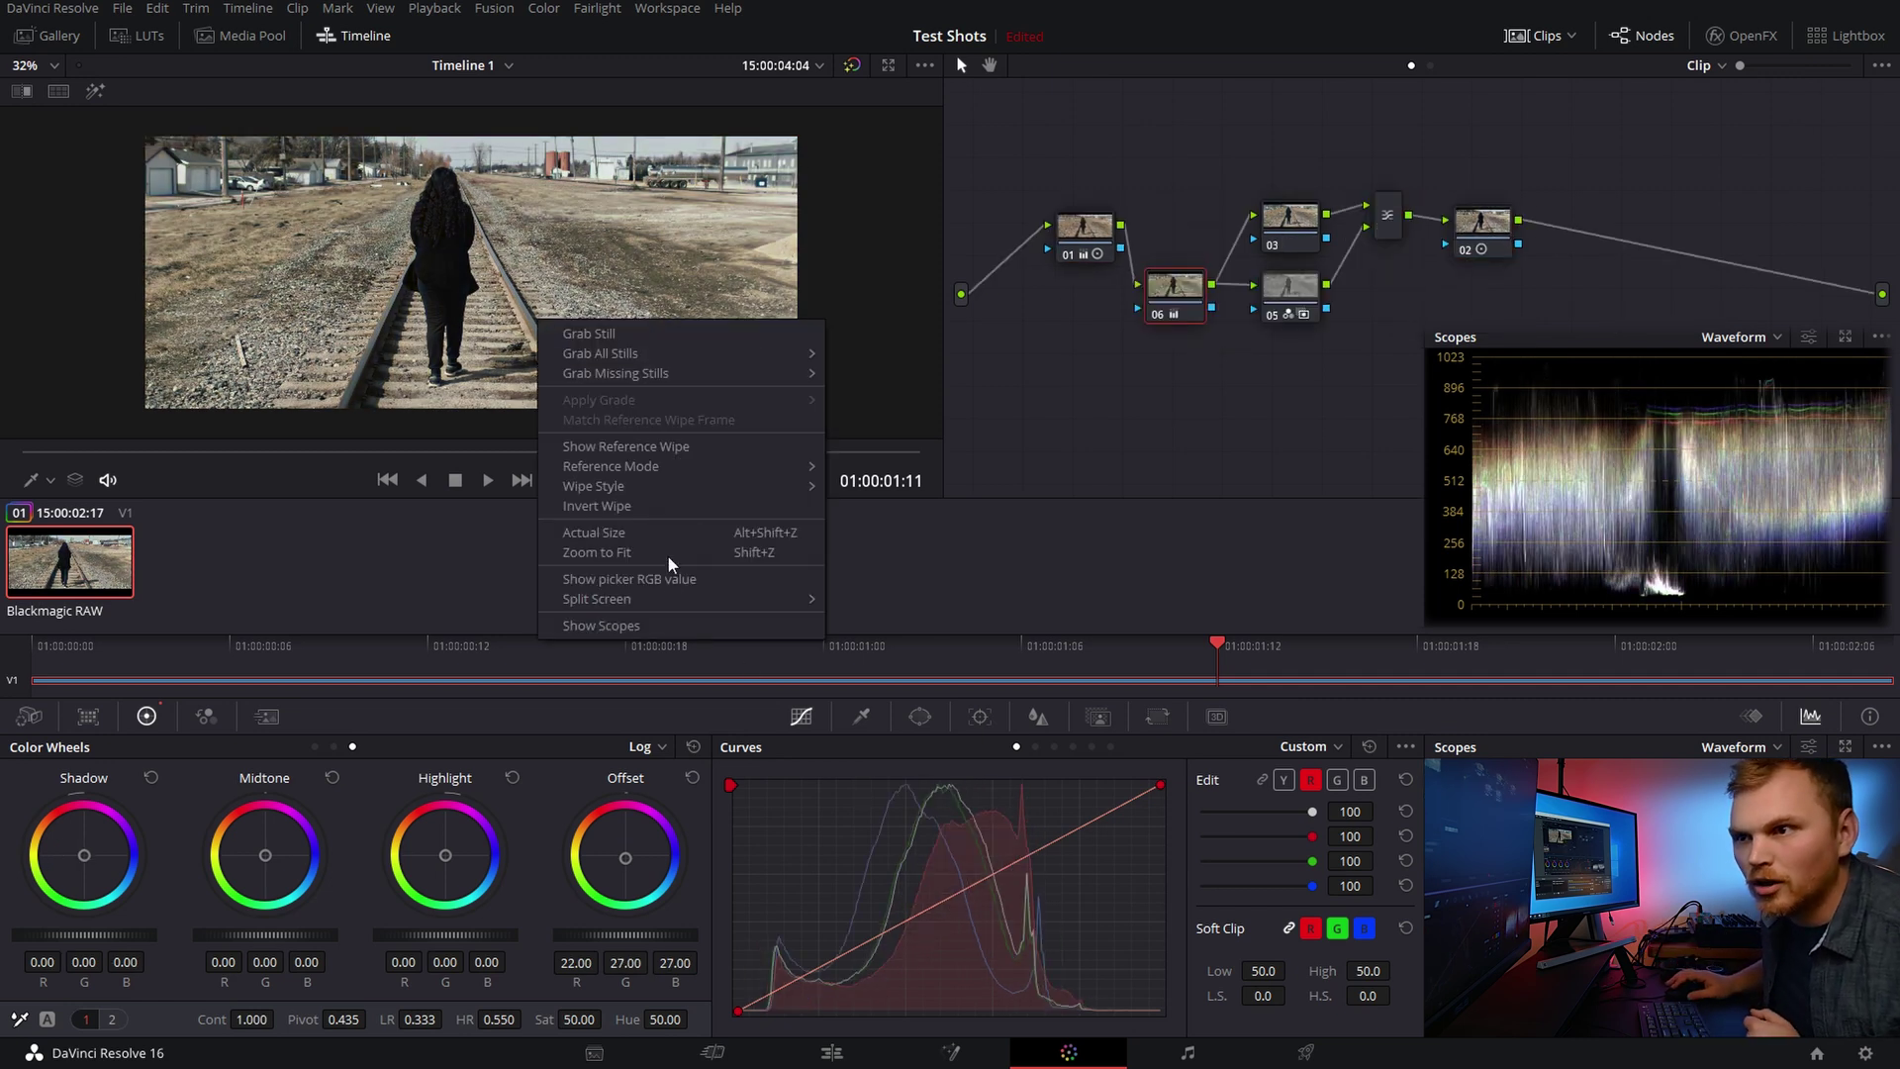
pyautogui.moveTo(709, 601)
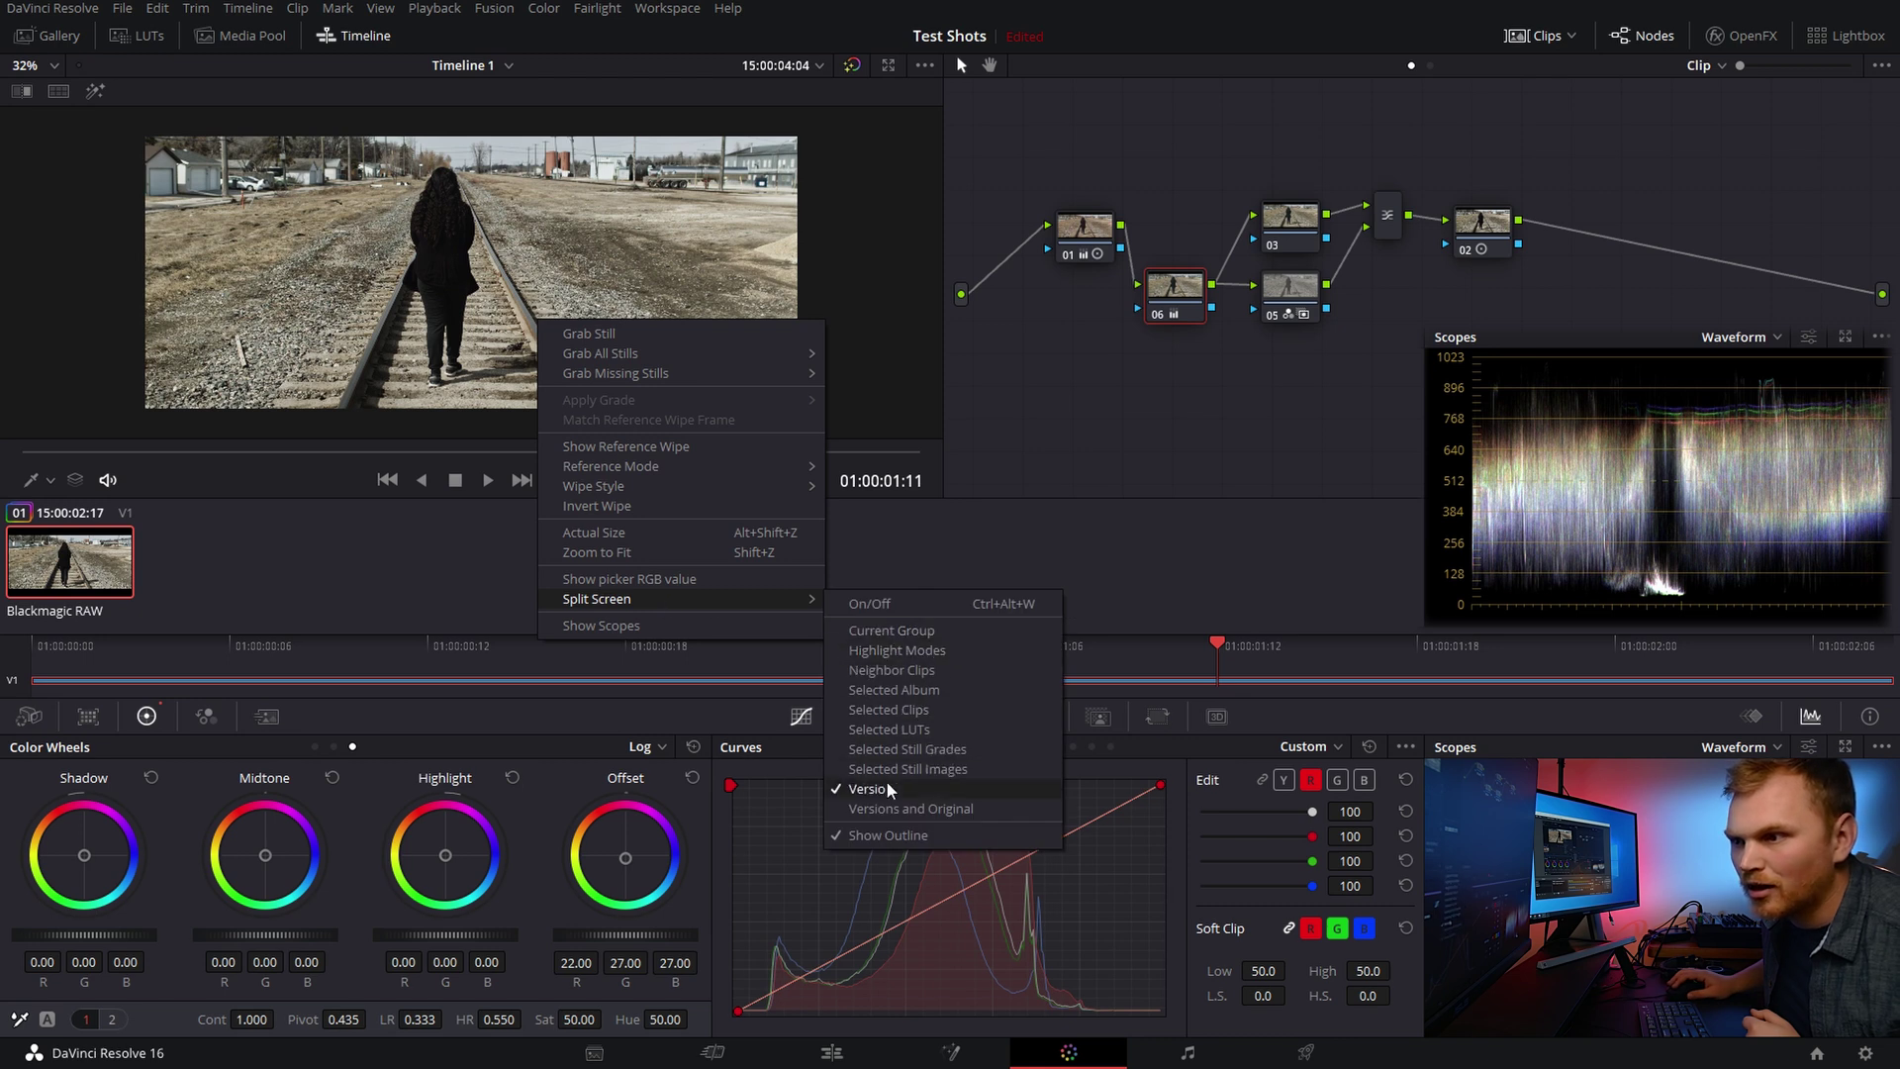
pyautogui.click(895, 605)
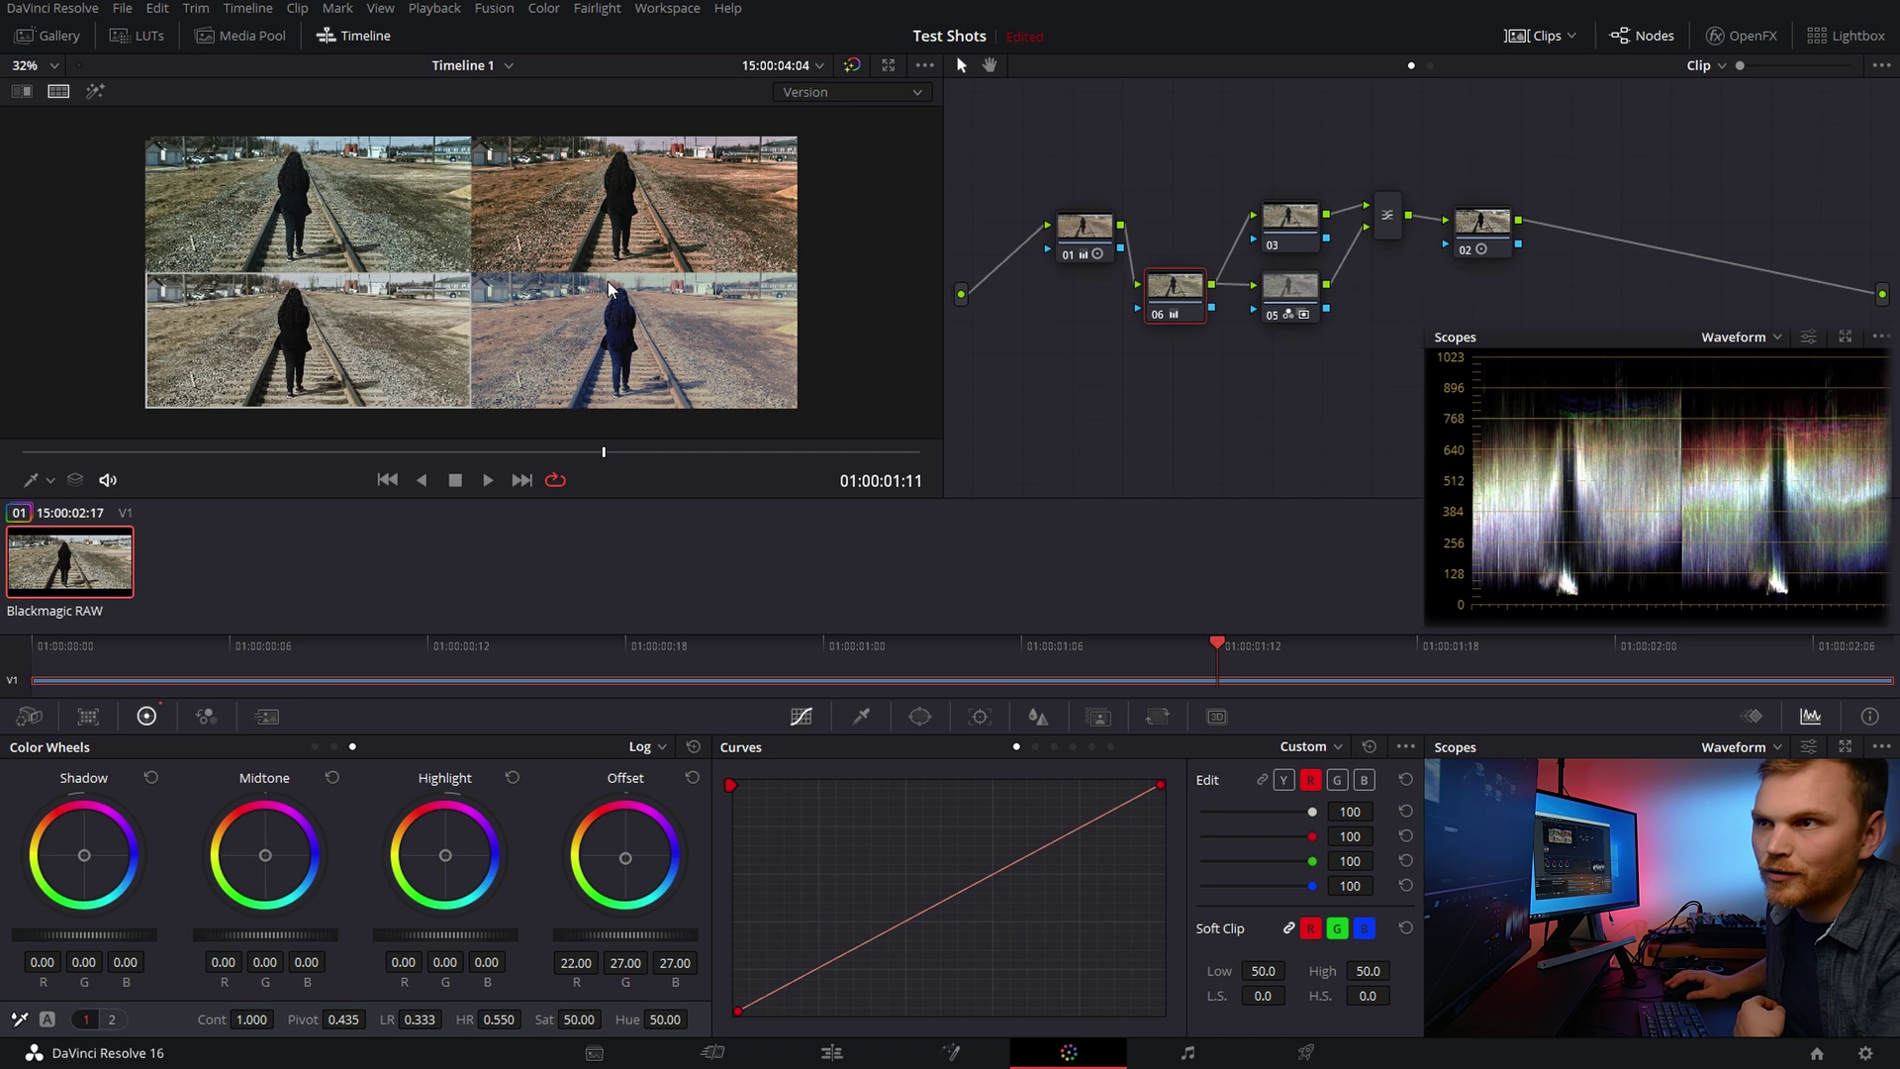
pyautogui.click(606, 309)
pyautogui.click(606, 220)
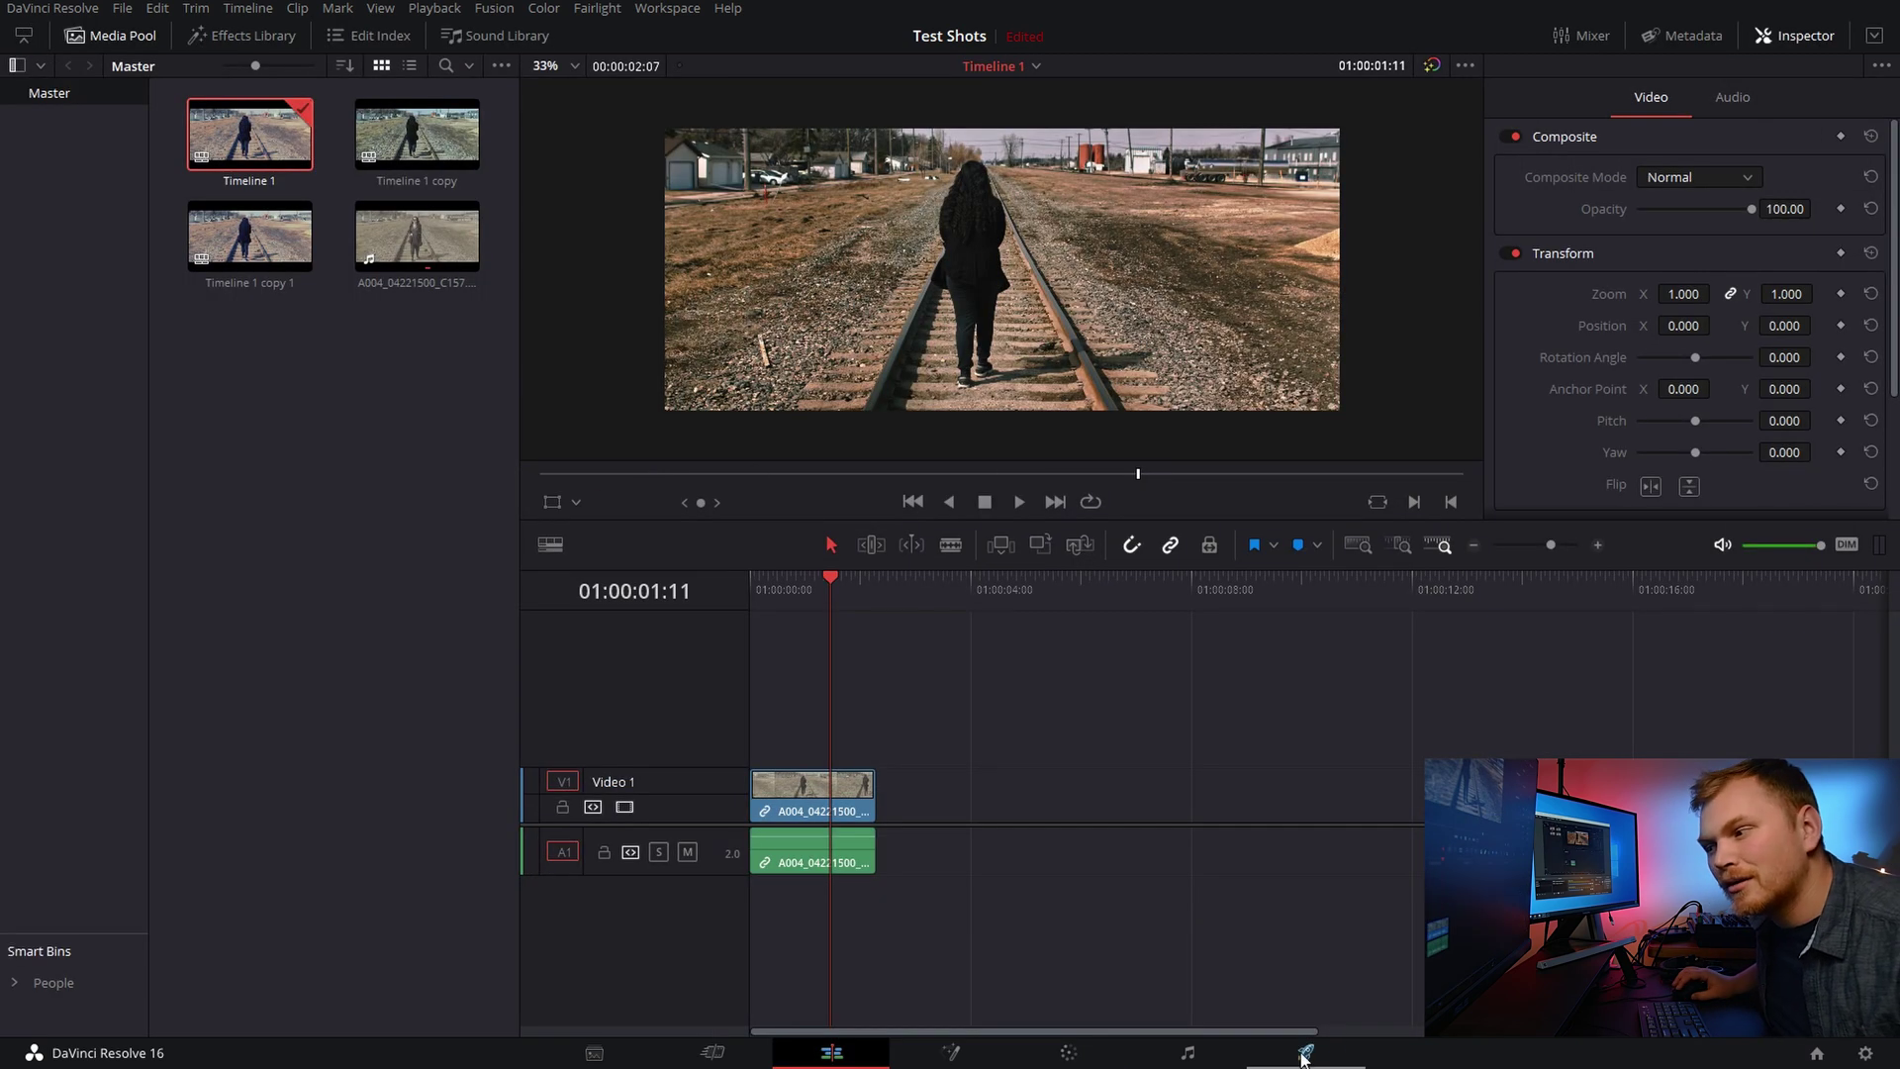
# Step: On the Deliver page, choose H.264 Master, individual clips, and Use commercial workflow
pyautogui.click(1307, 1052)
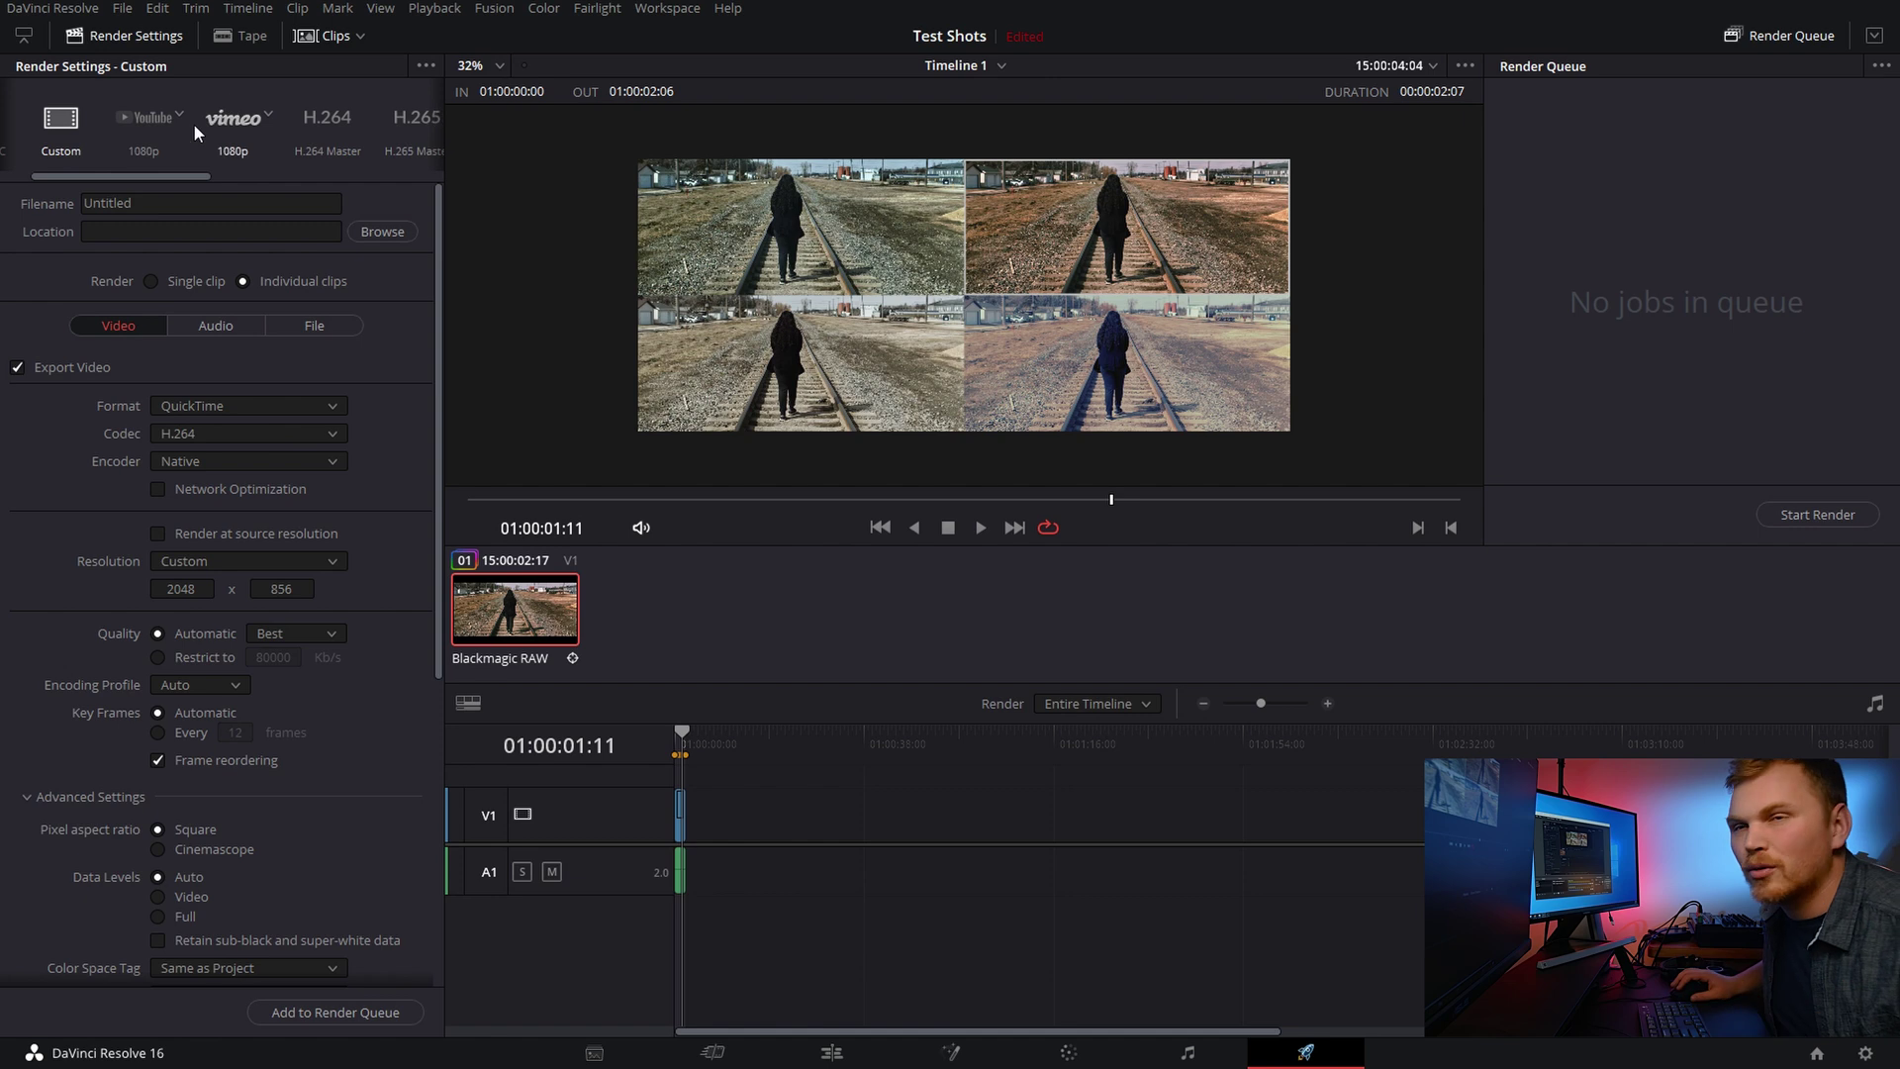
pyautogui.click(312, 120)
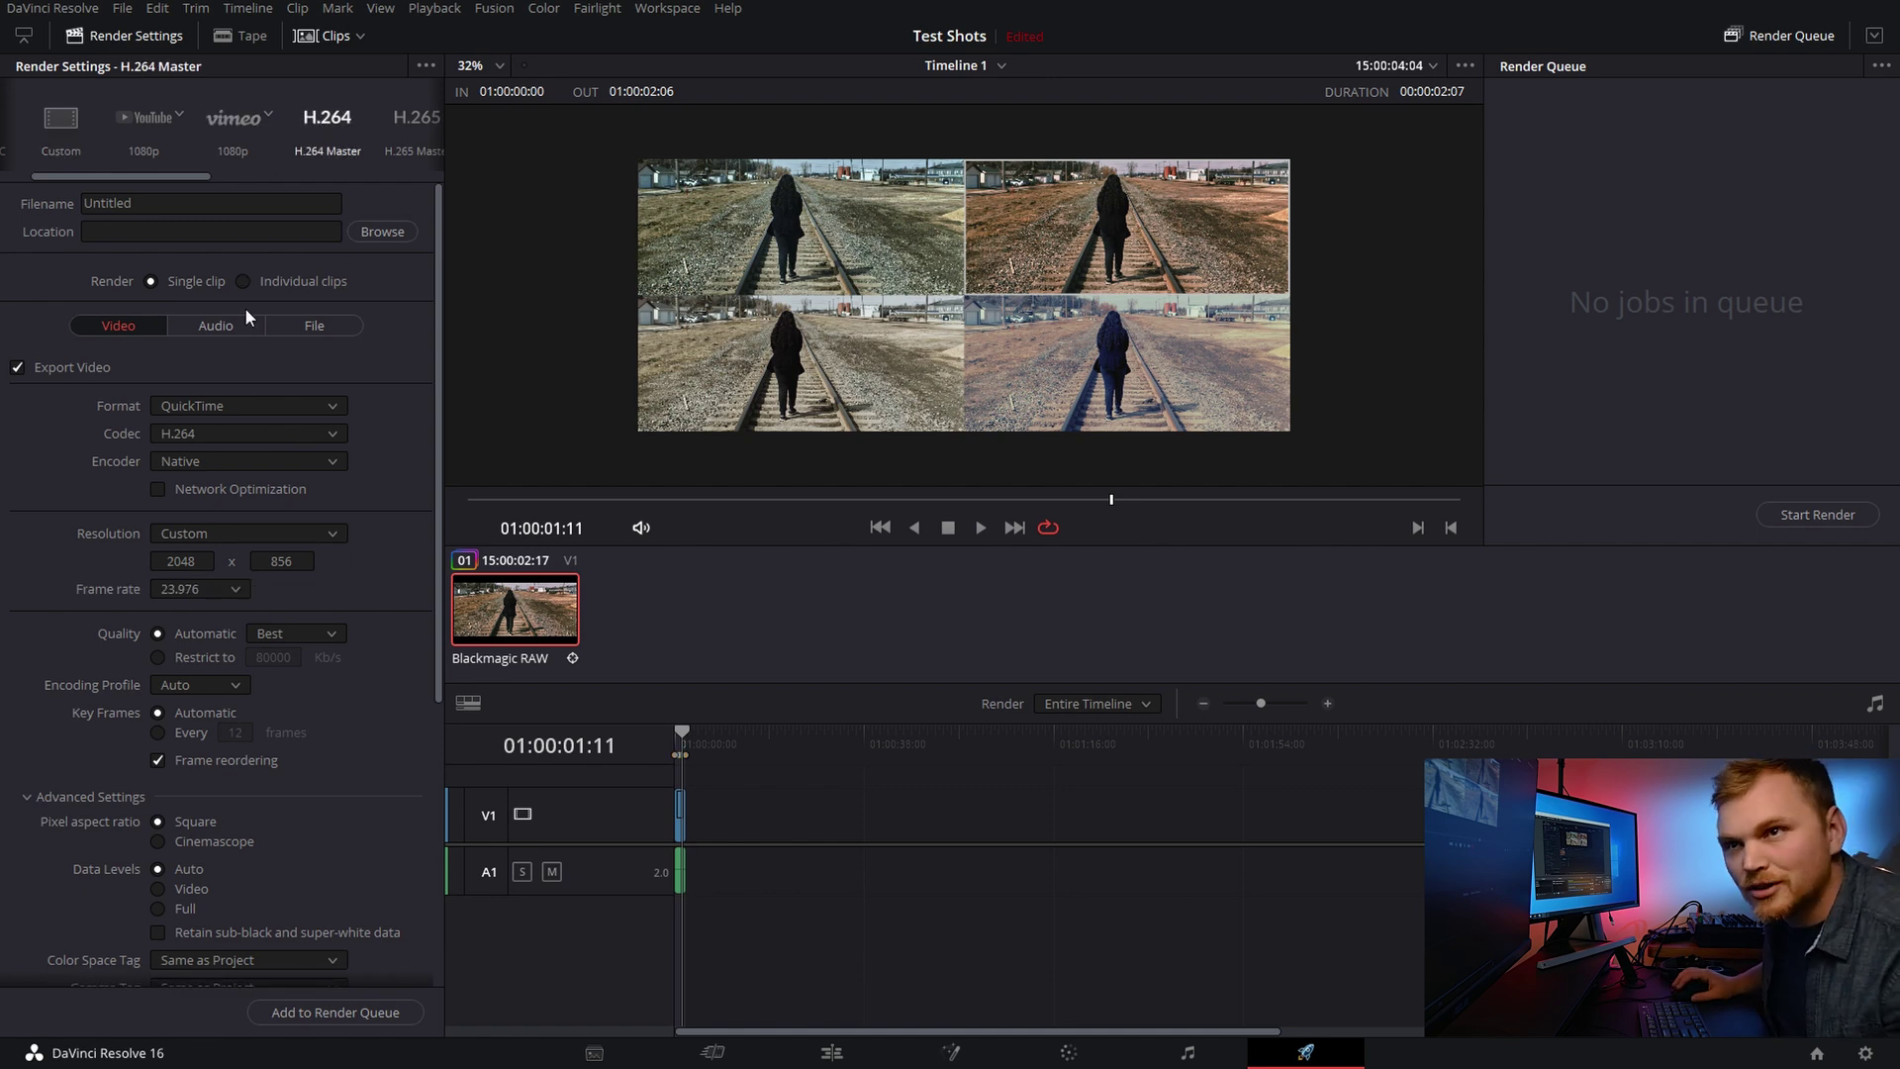
pyautogui.click(241, 282)
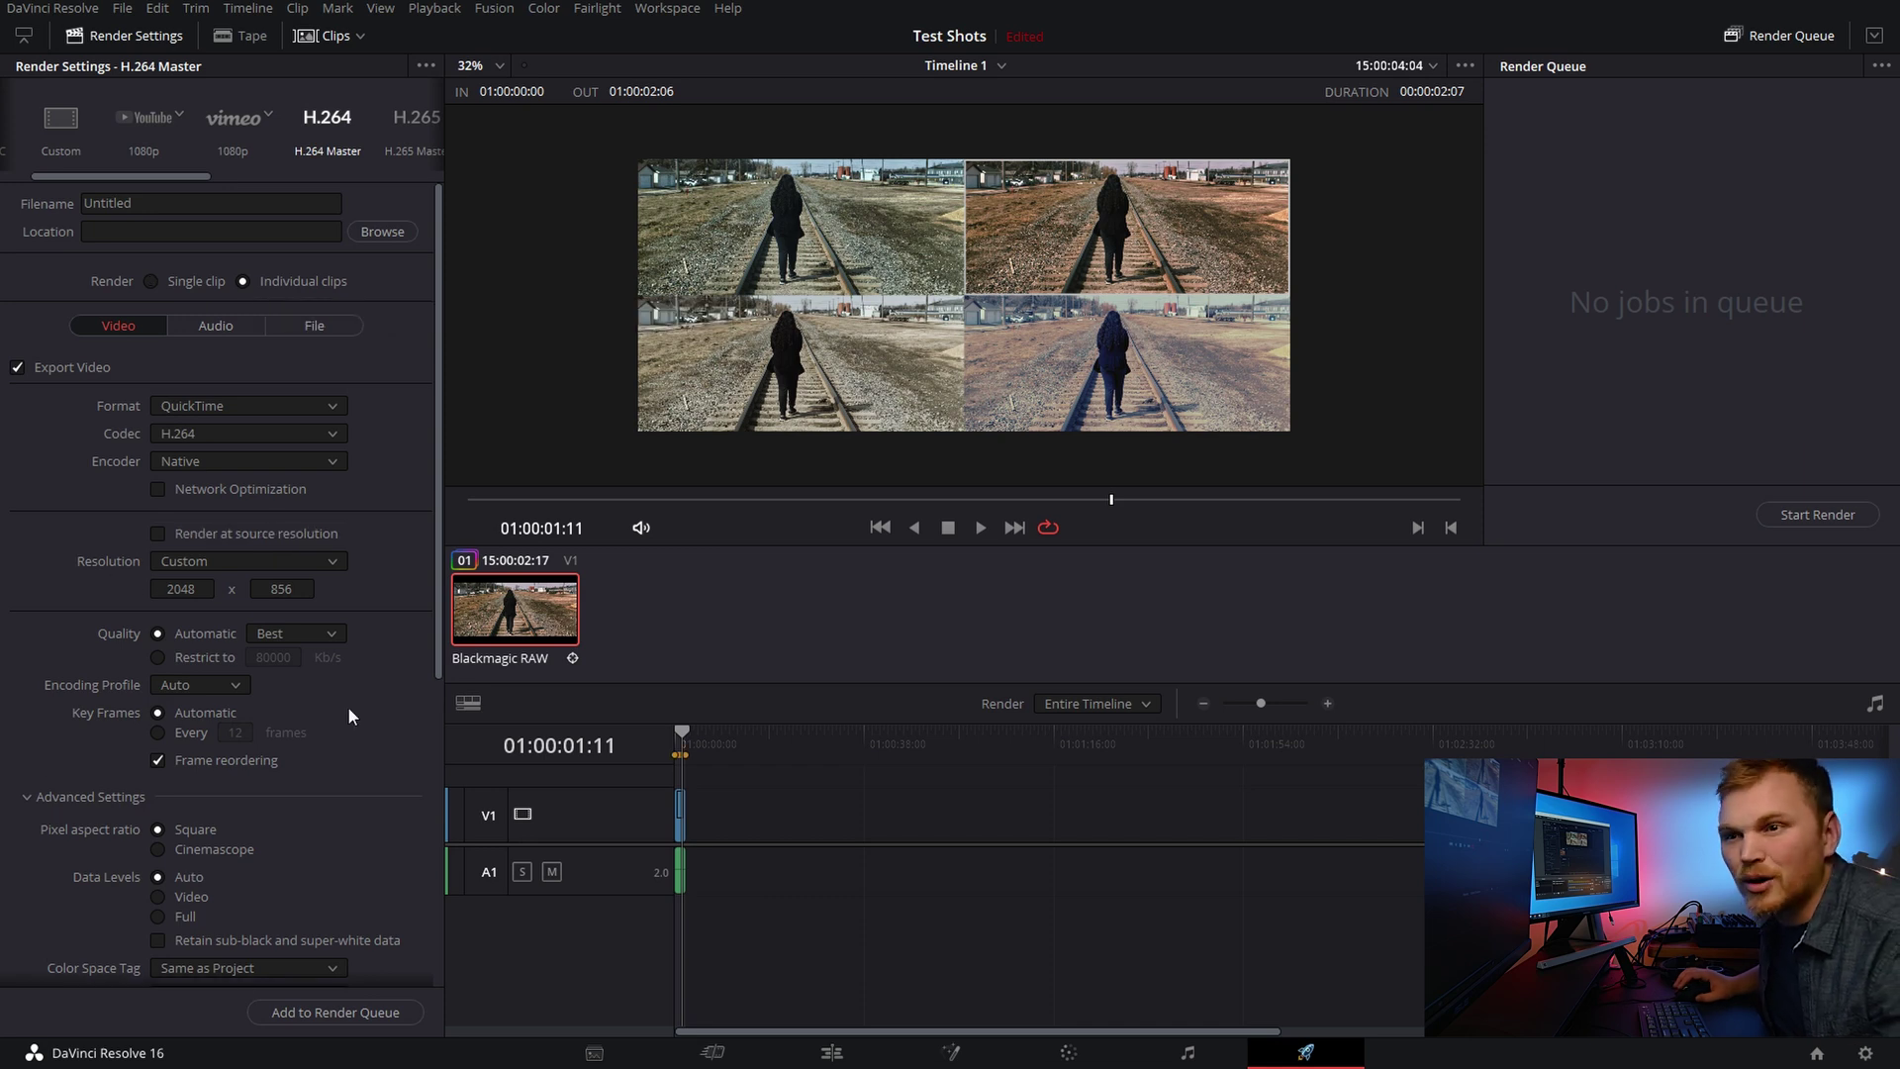
pyautogui.click(310, 332)
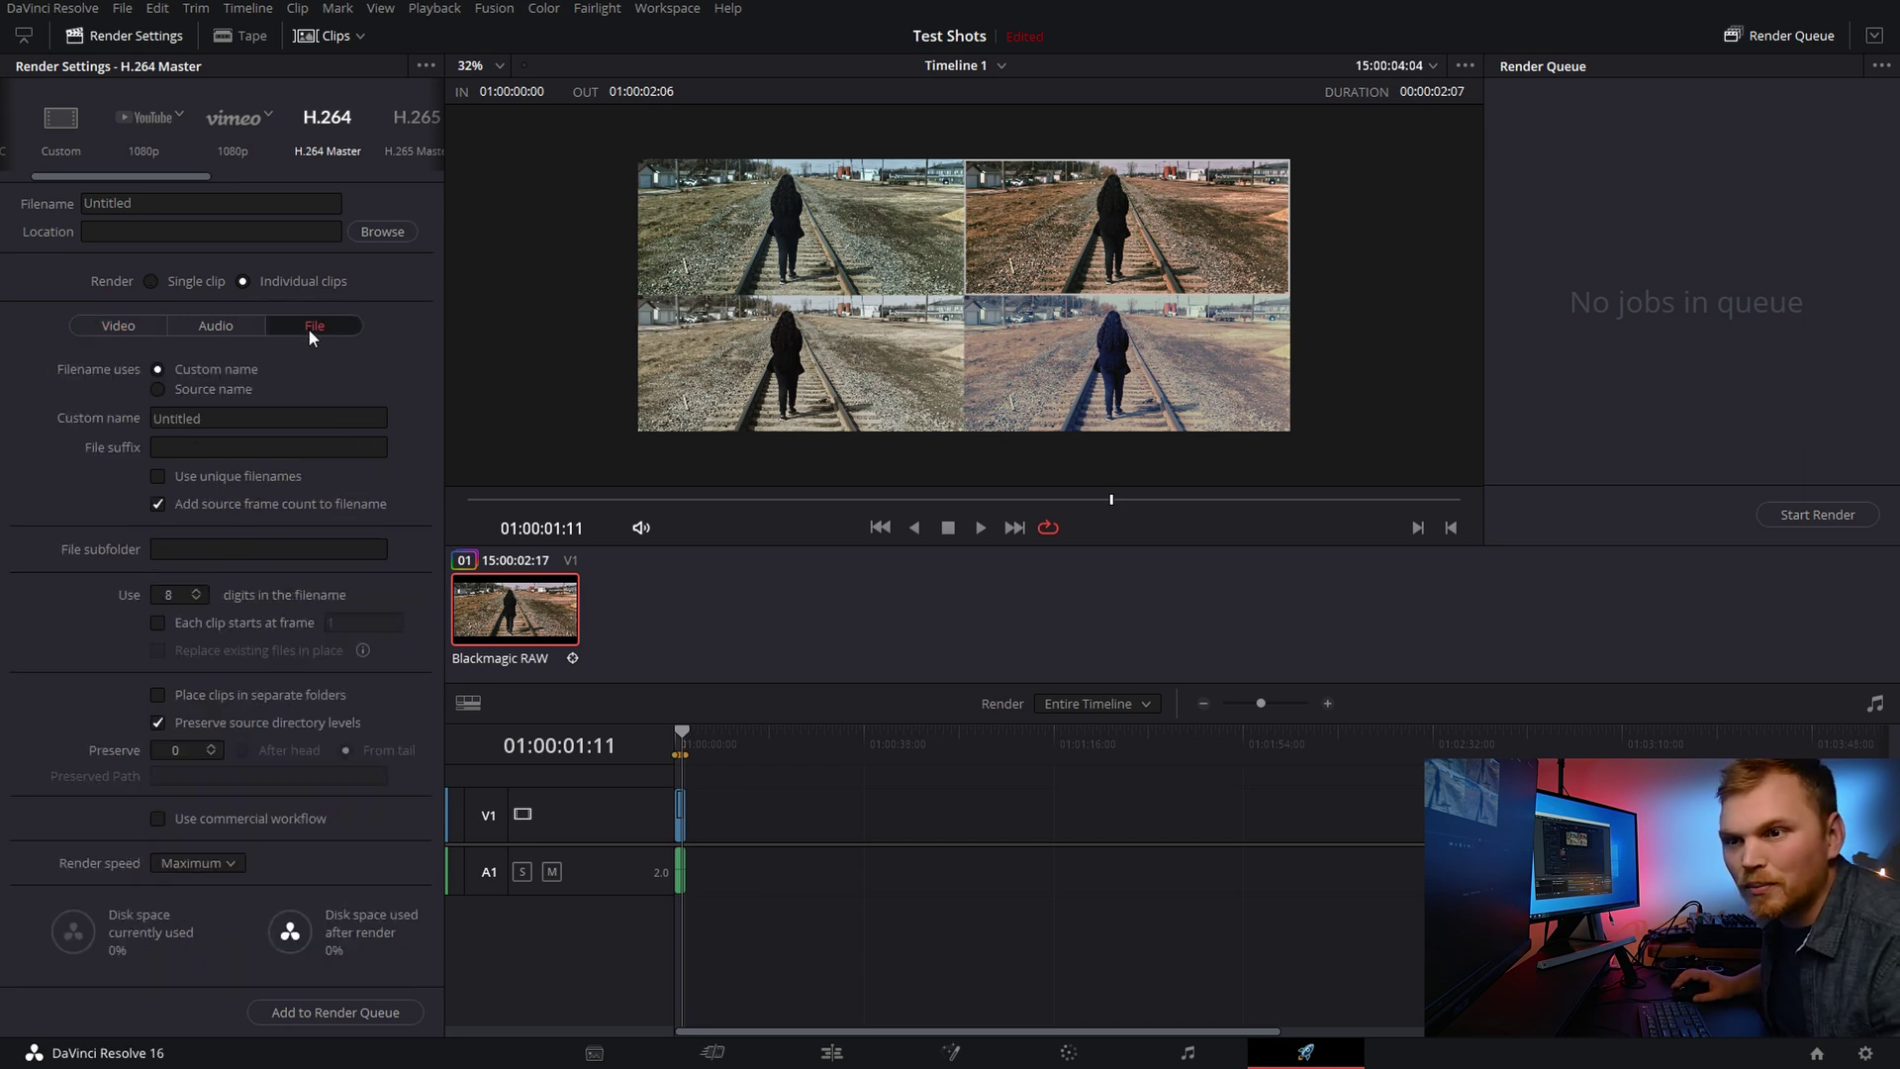
pyautogui.click(158, 819)
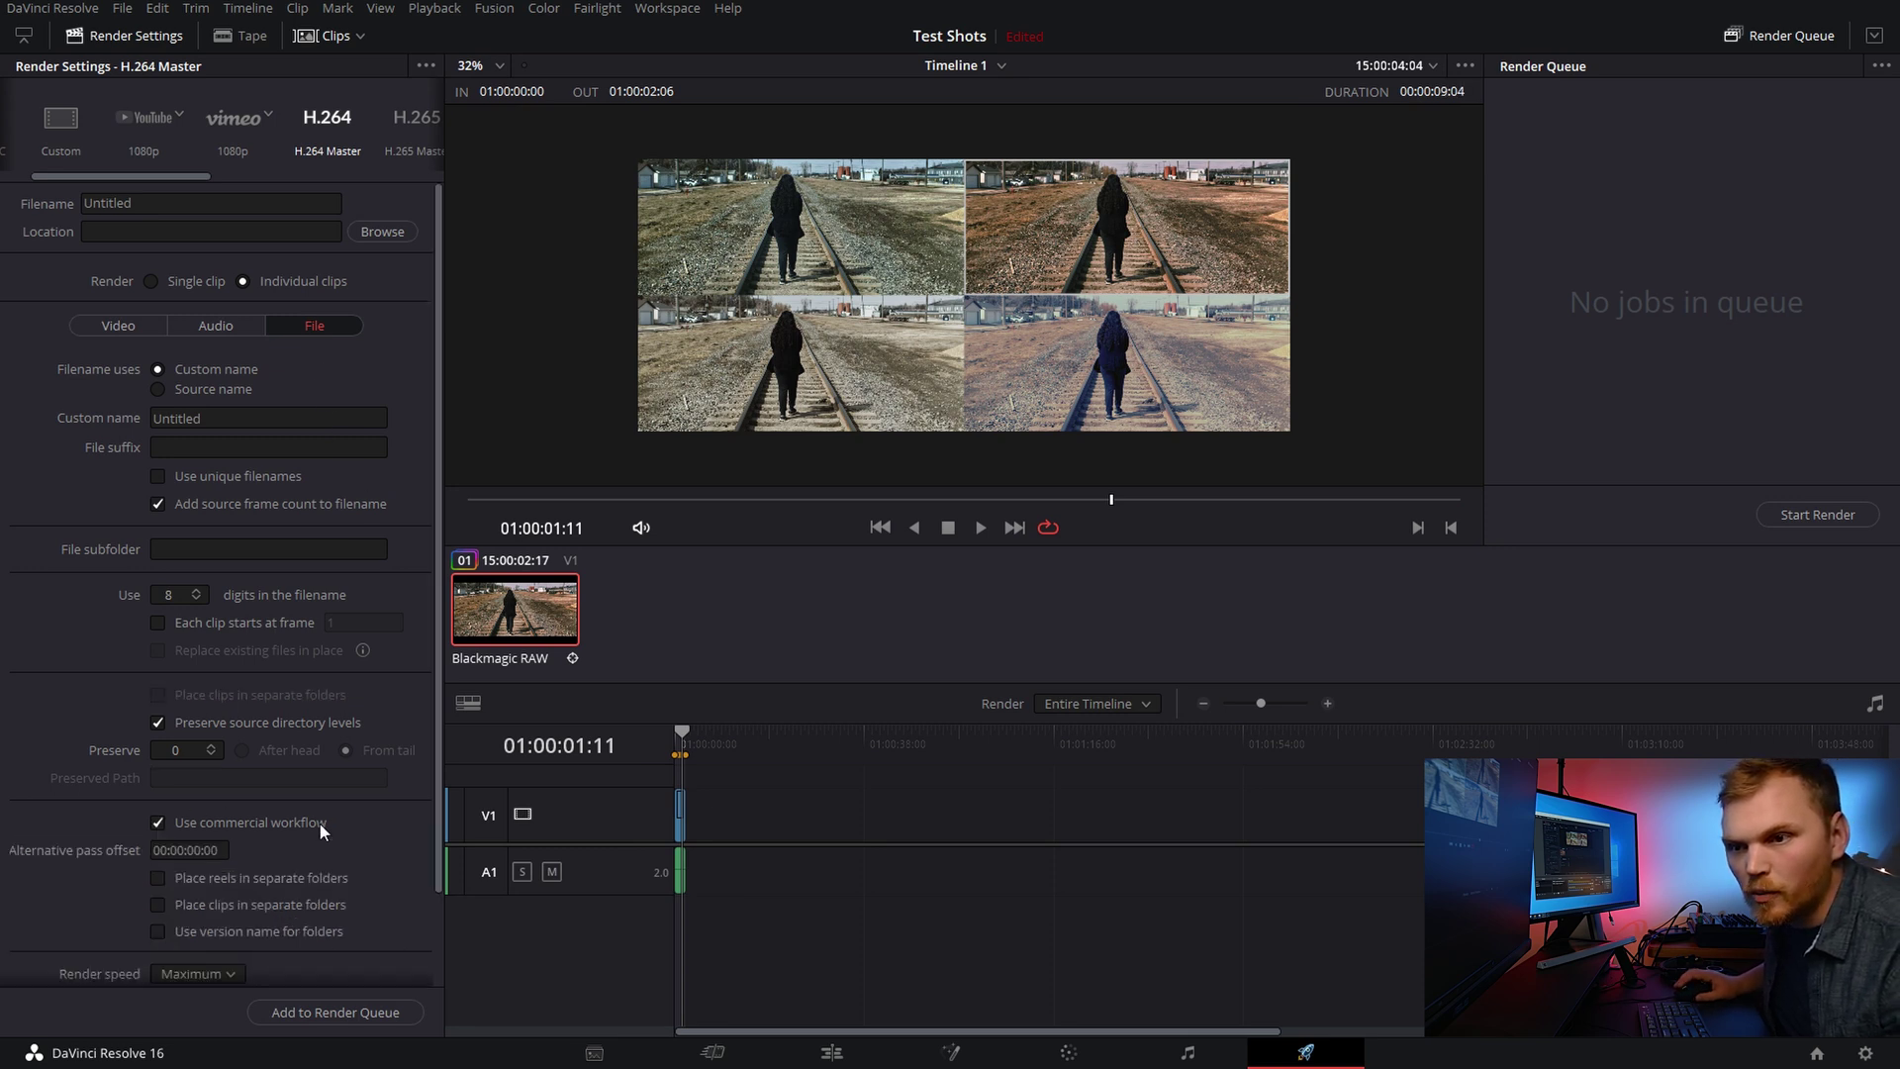
pyautogui.scroll(-1, 319, 824)
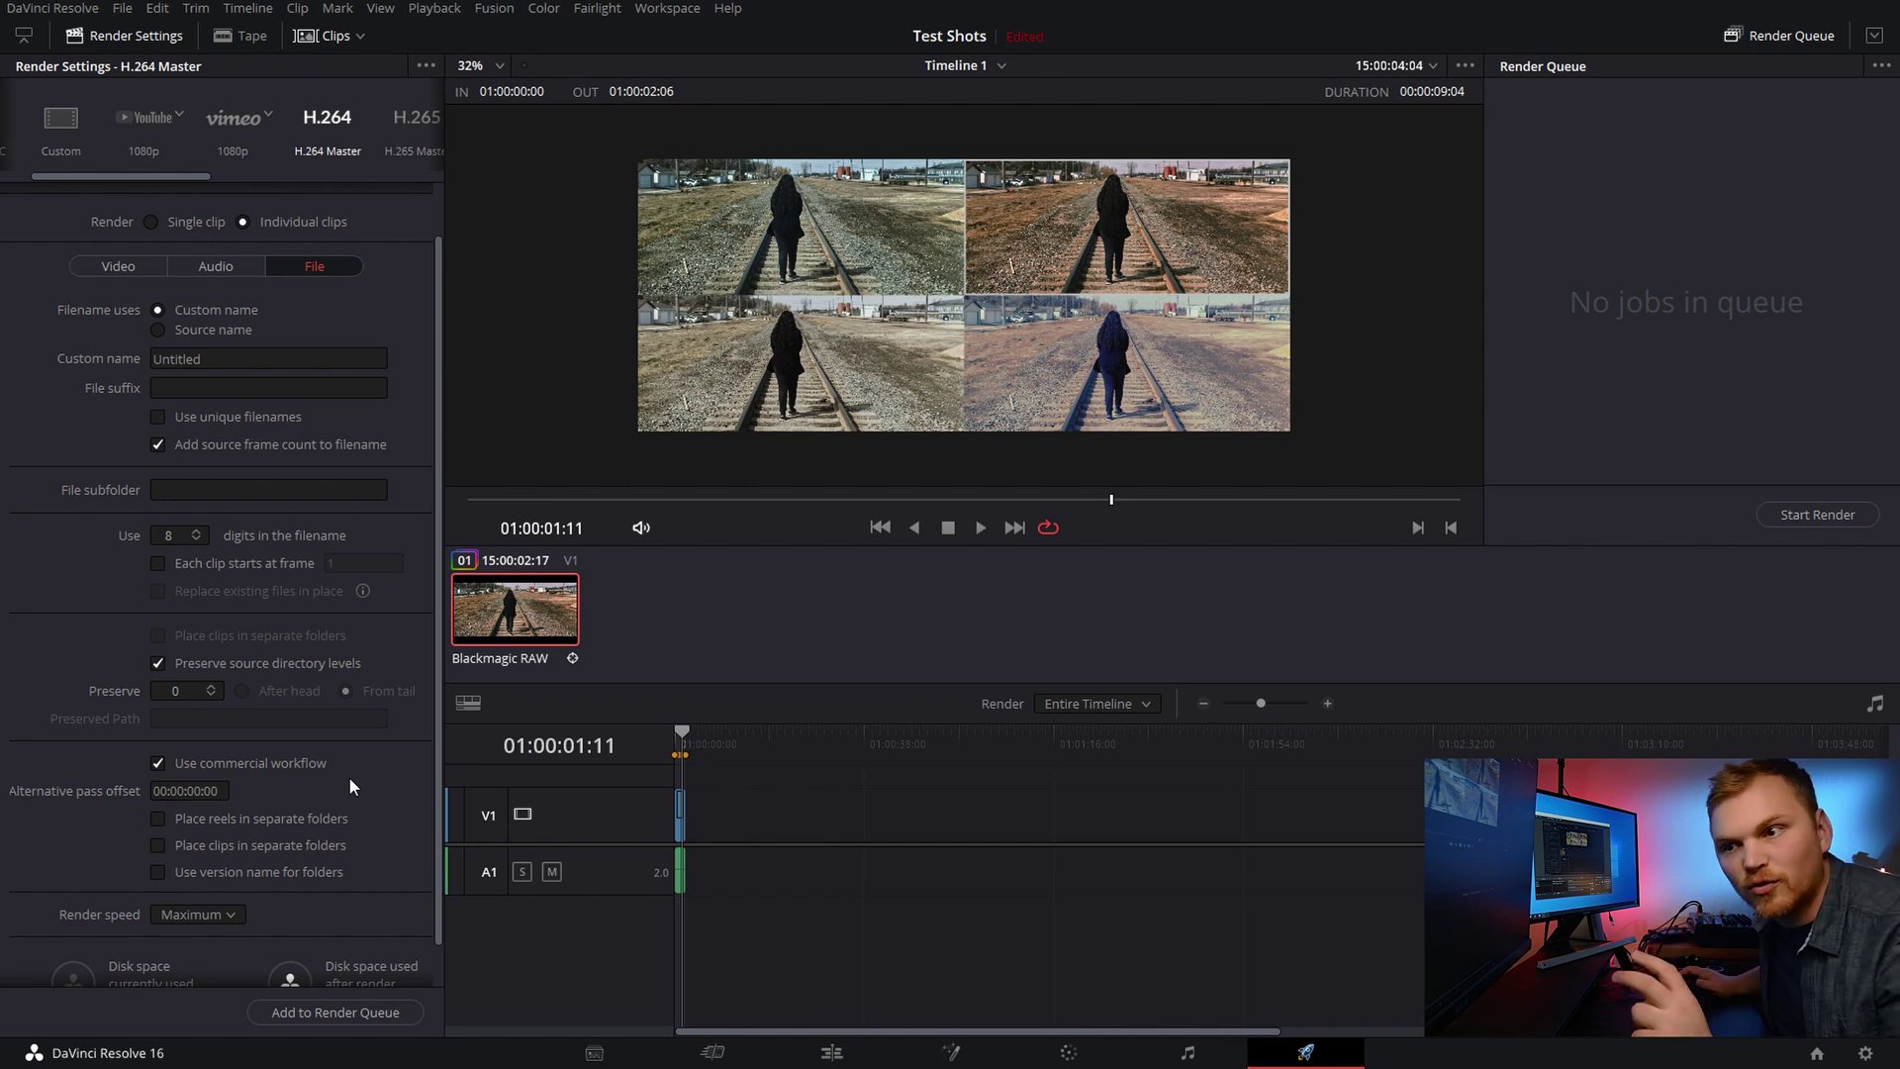
pyautogui.scroll(1, 293, 662)
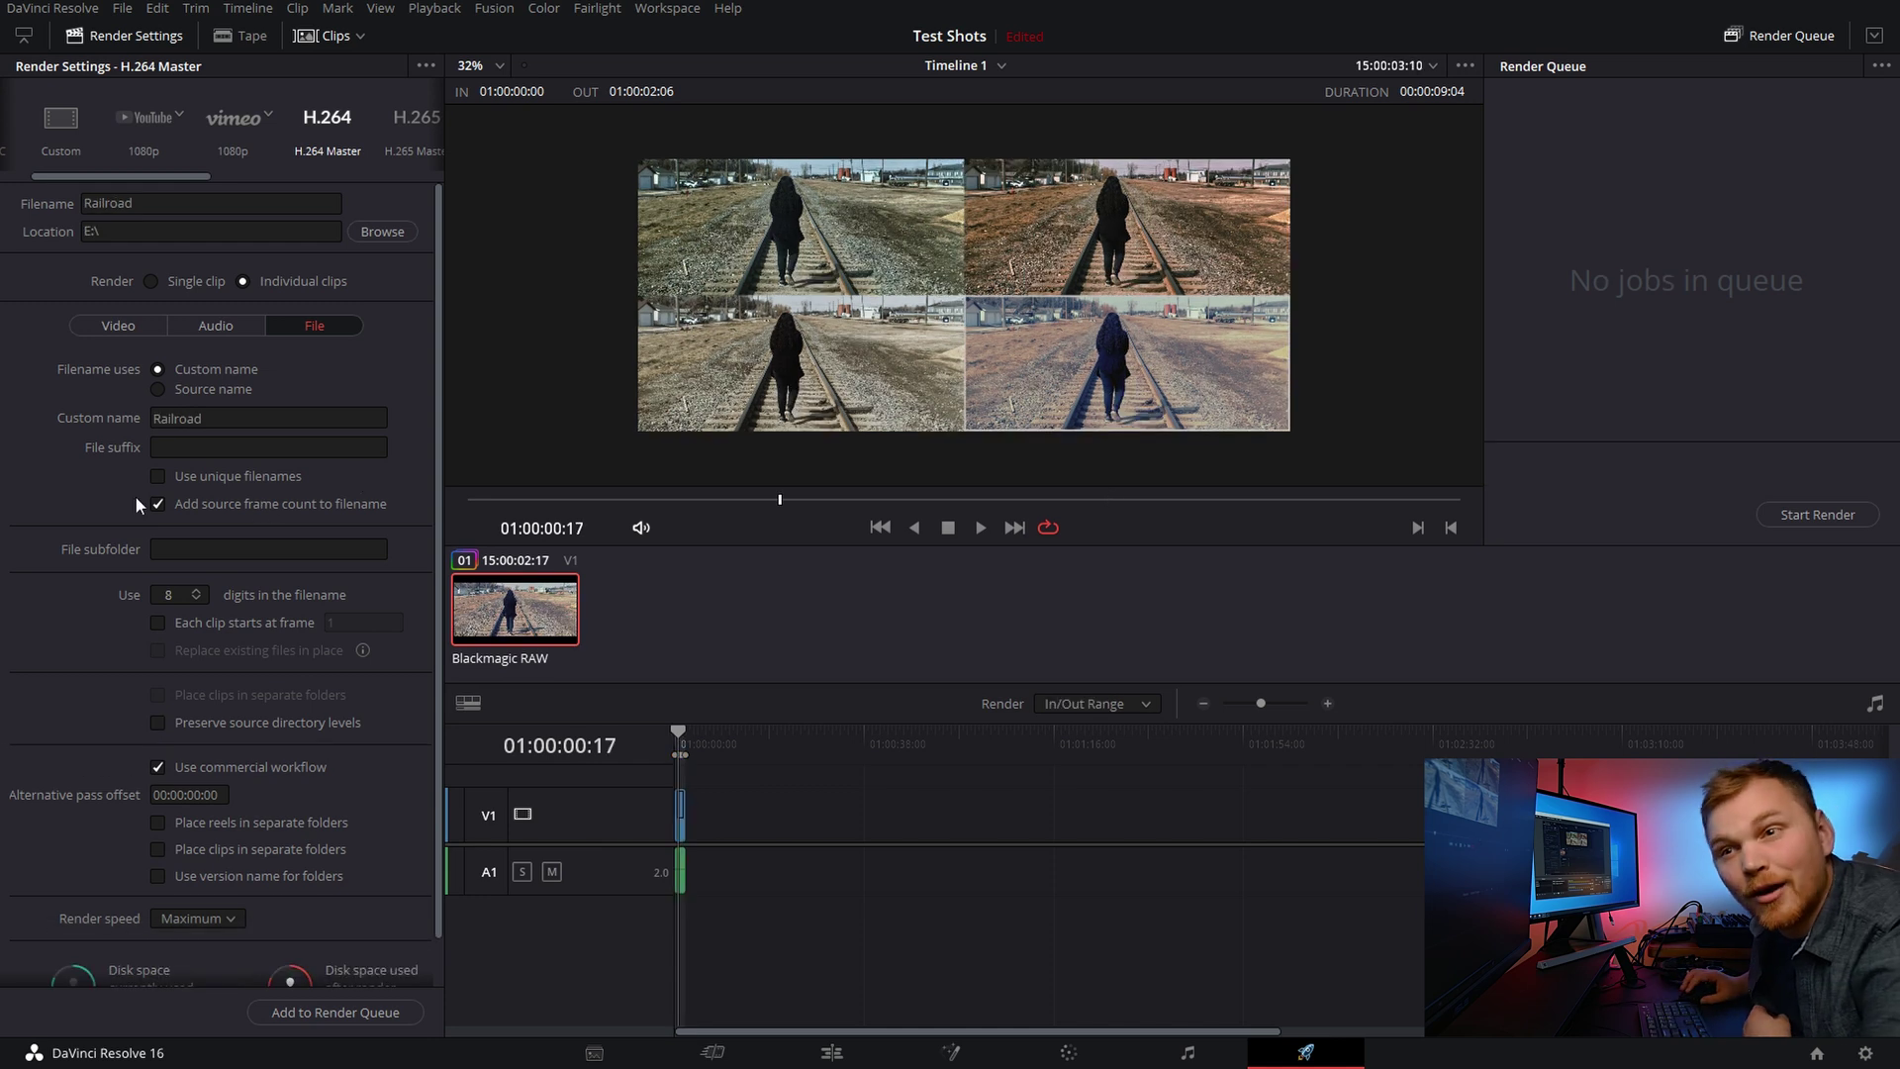
# Step: Enable unique filenames, target E:\Railroad versions, then queue and render the job
pyautogui.click(160, 475)
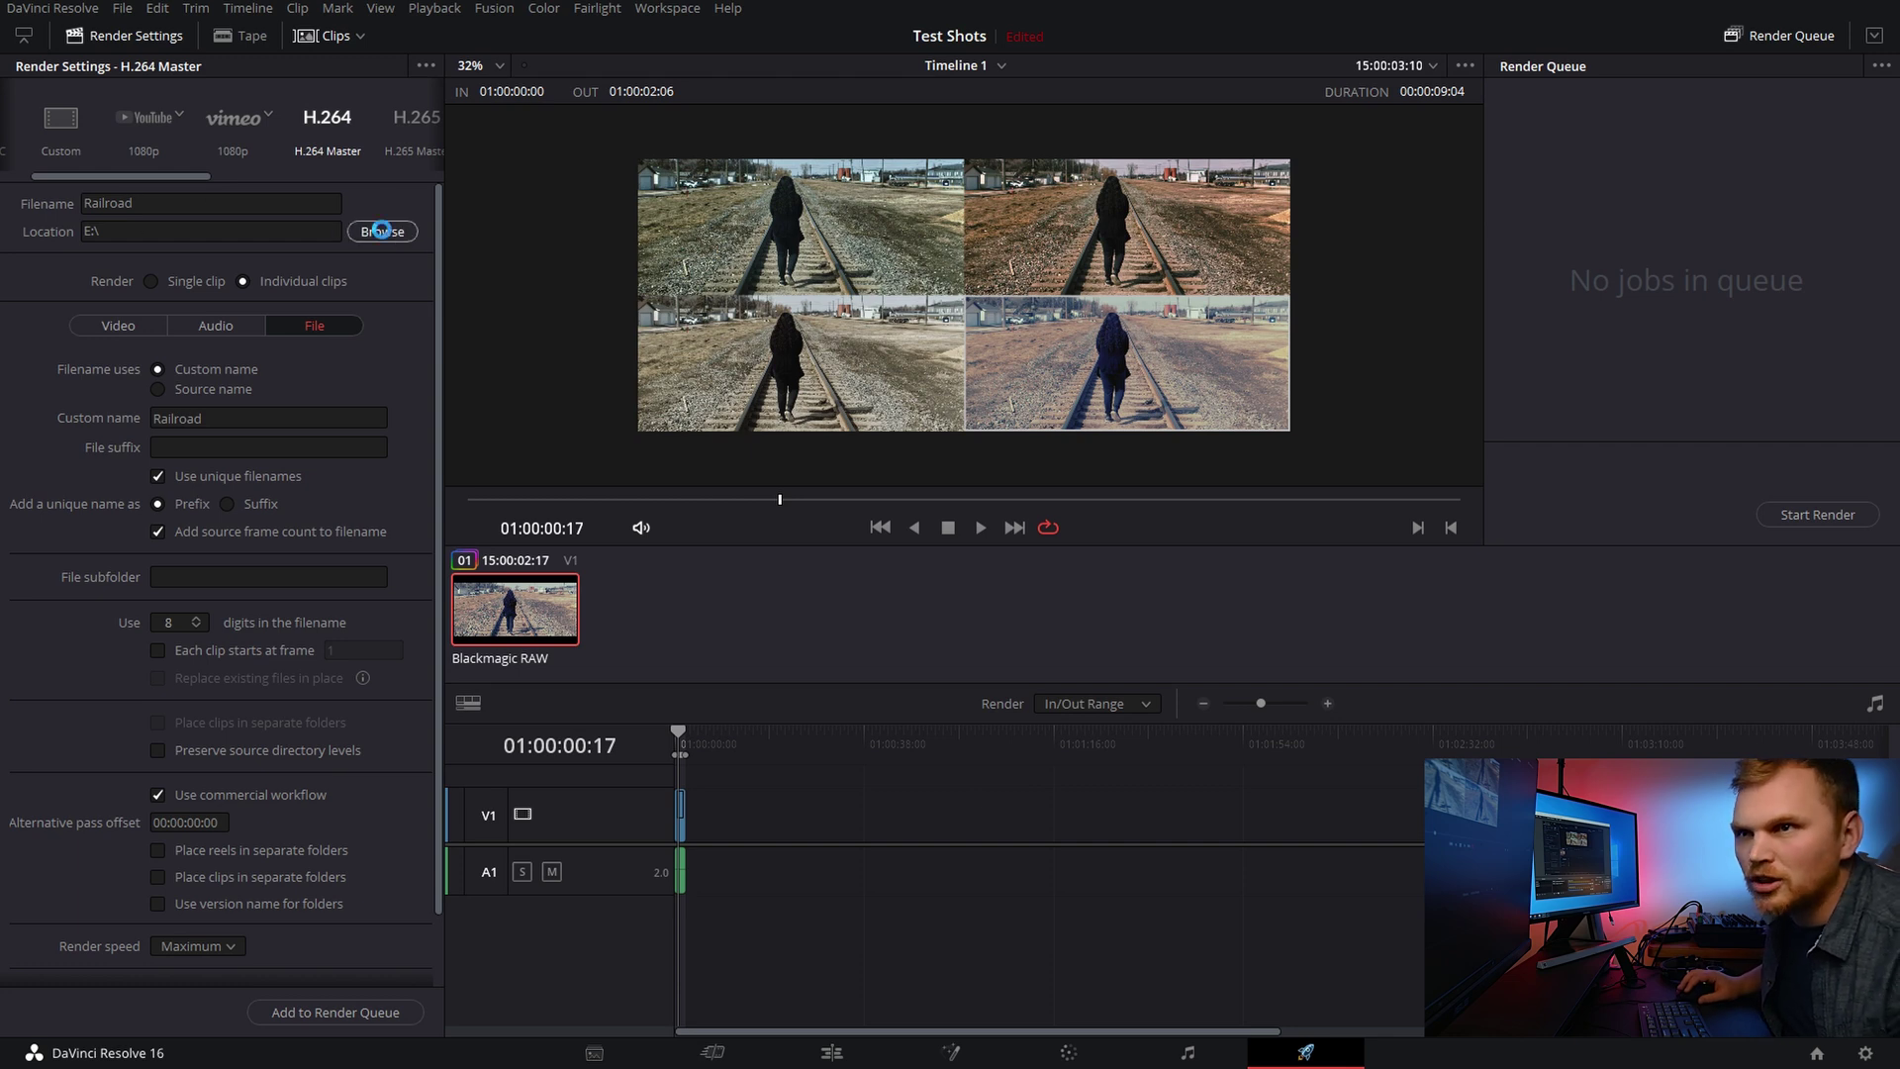
pyautogui.click(382, 230)
pyautogui.scroll(-3, 436, 386)
pyautogui.scroll(2, 454, 408)
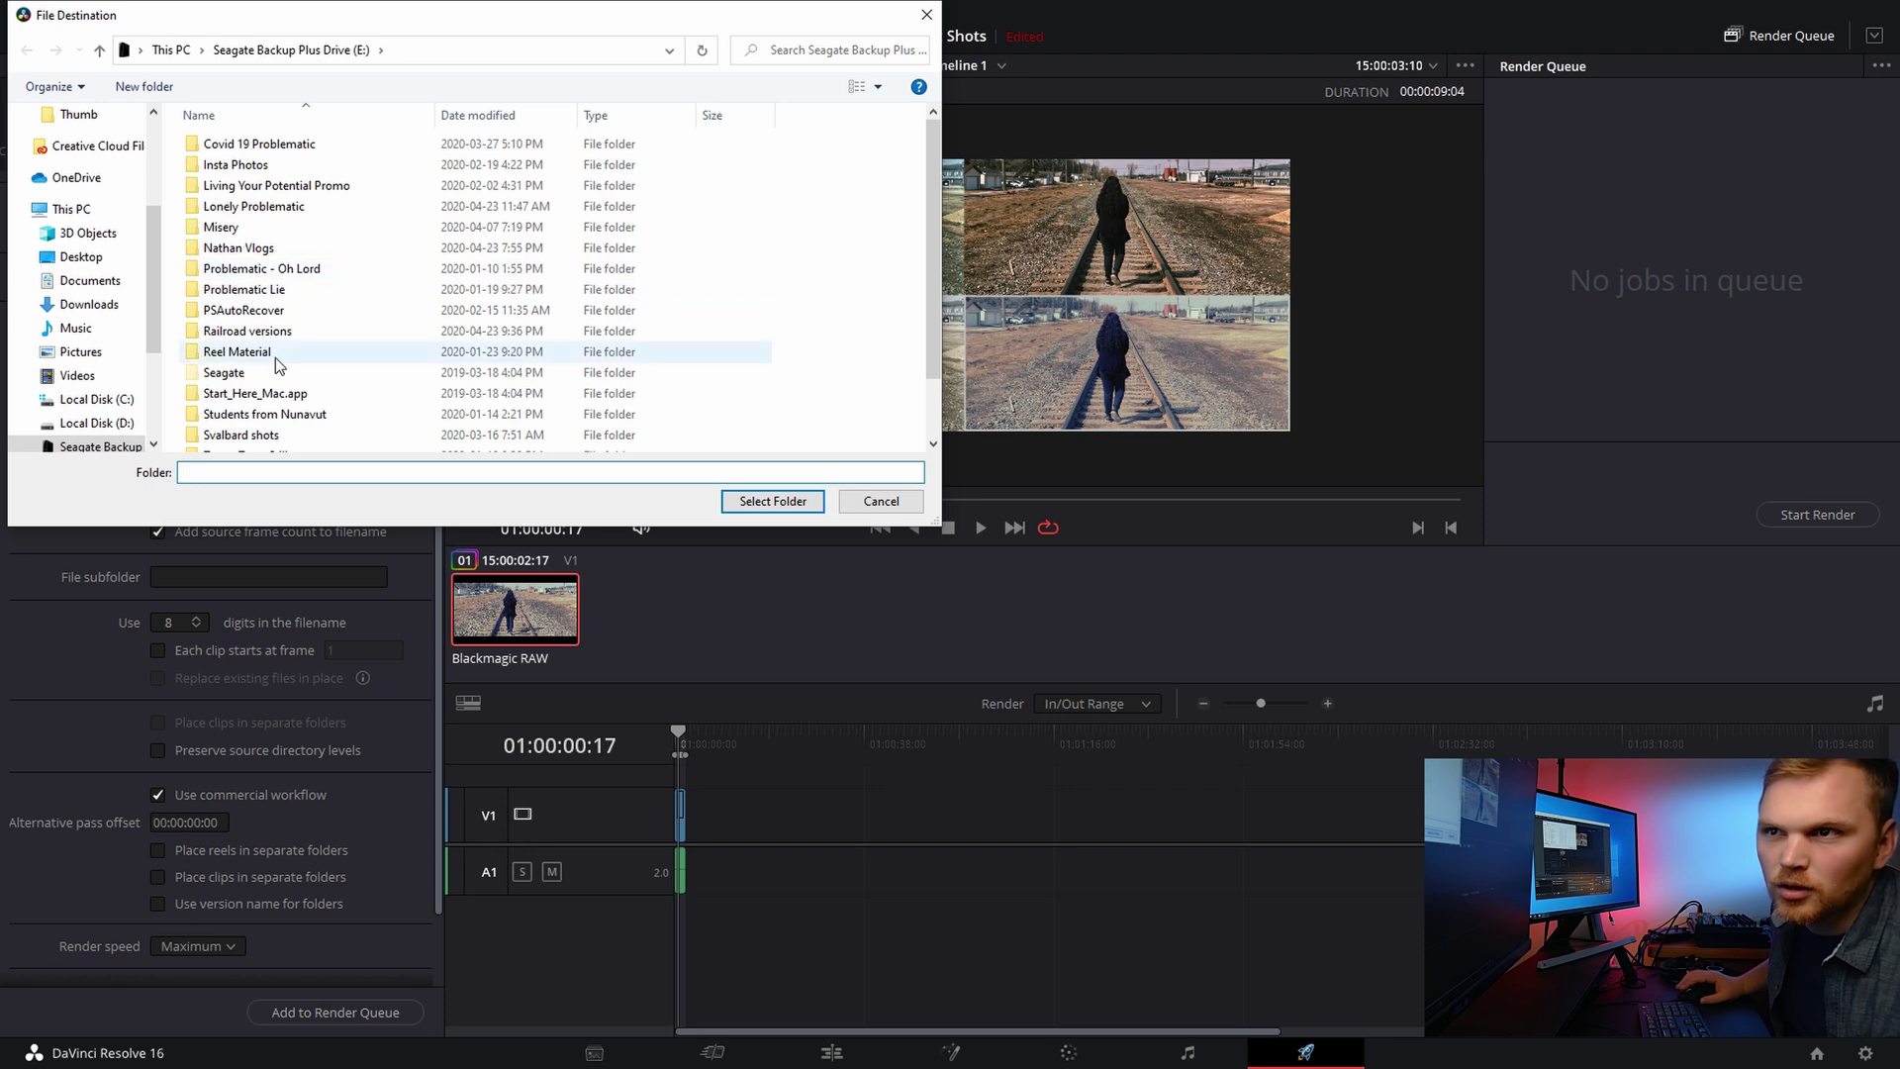
pyautogui.doubleClick(252, 330)
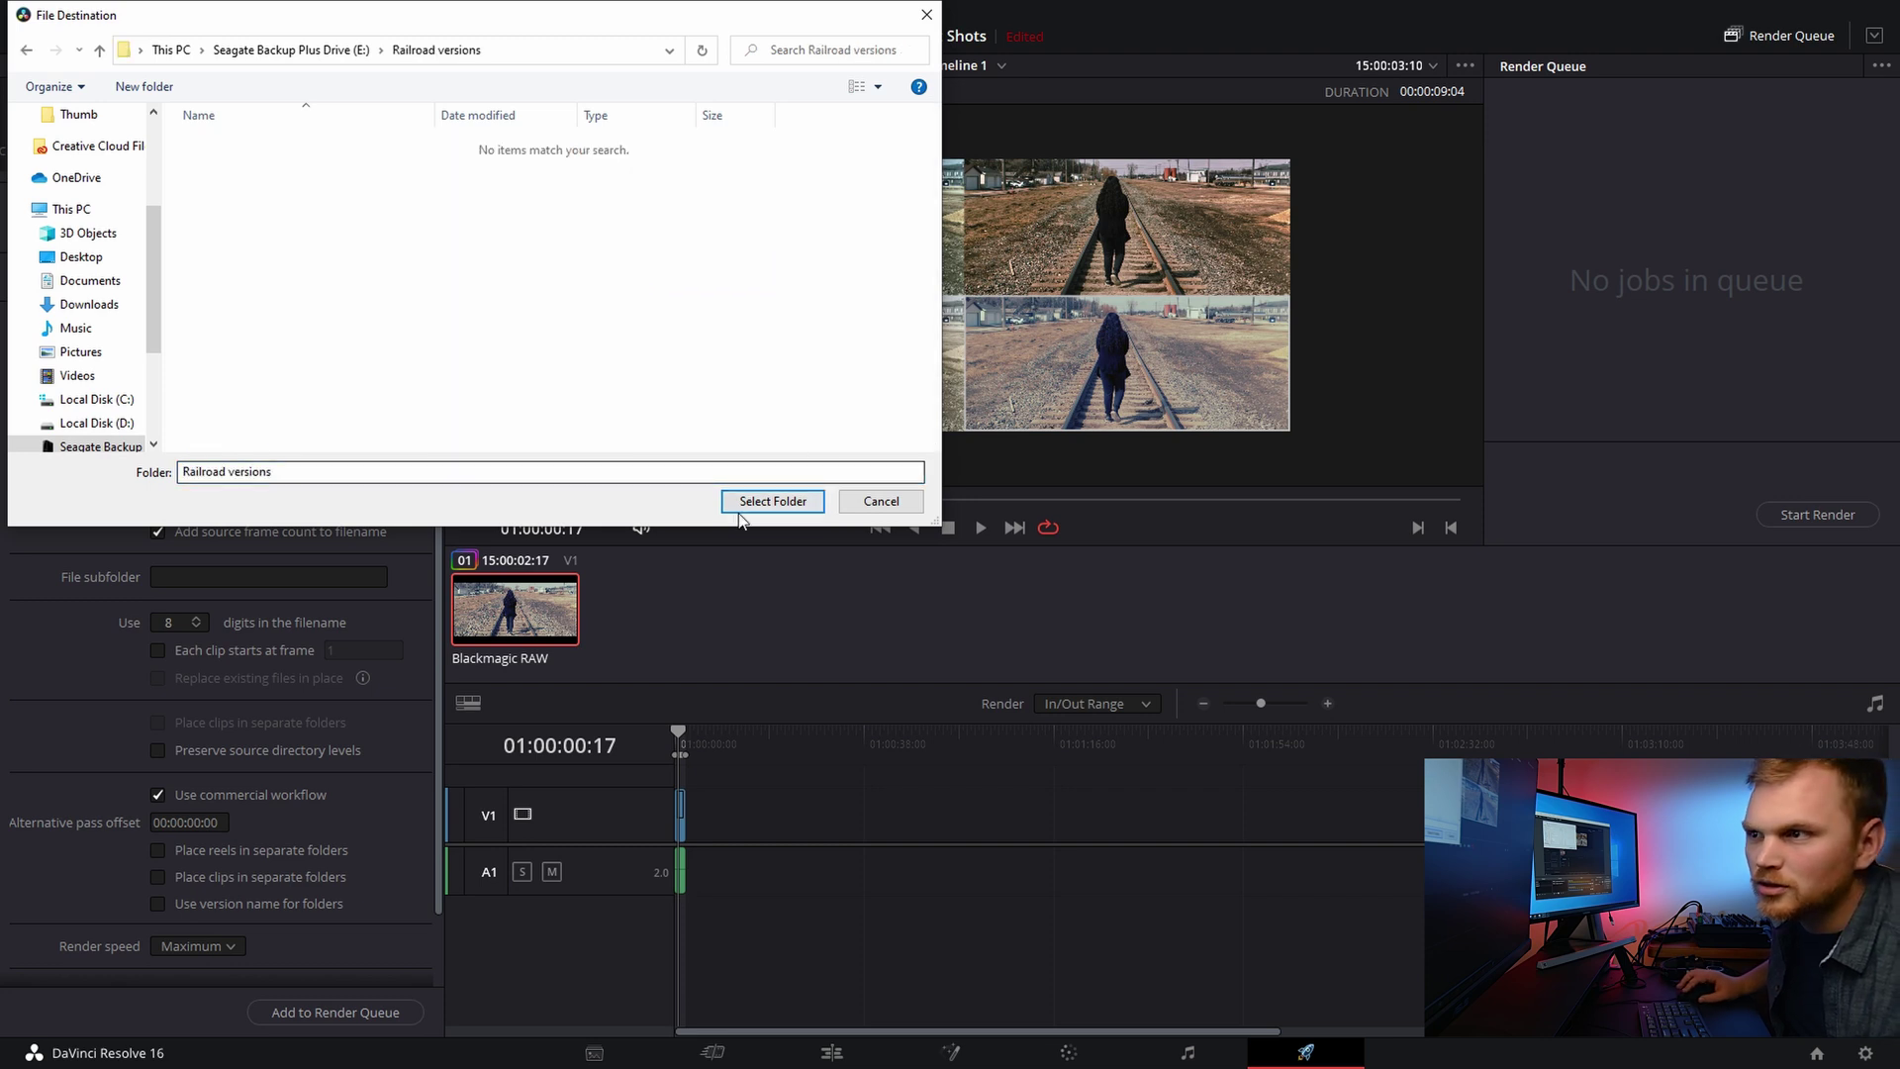
pyautogui.click(760, 496)
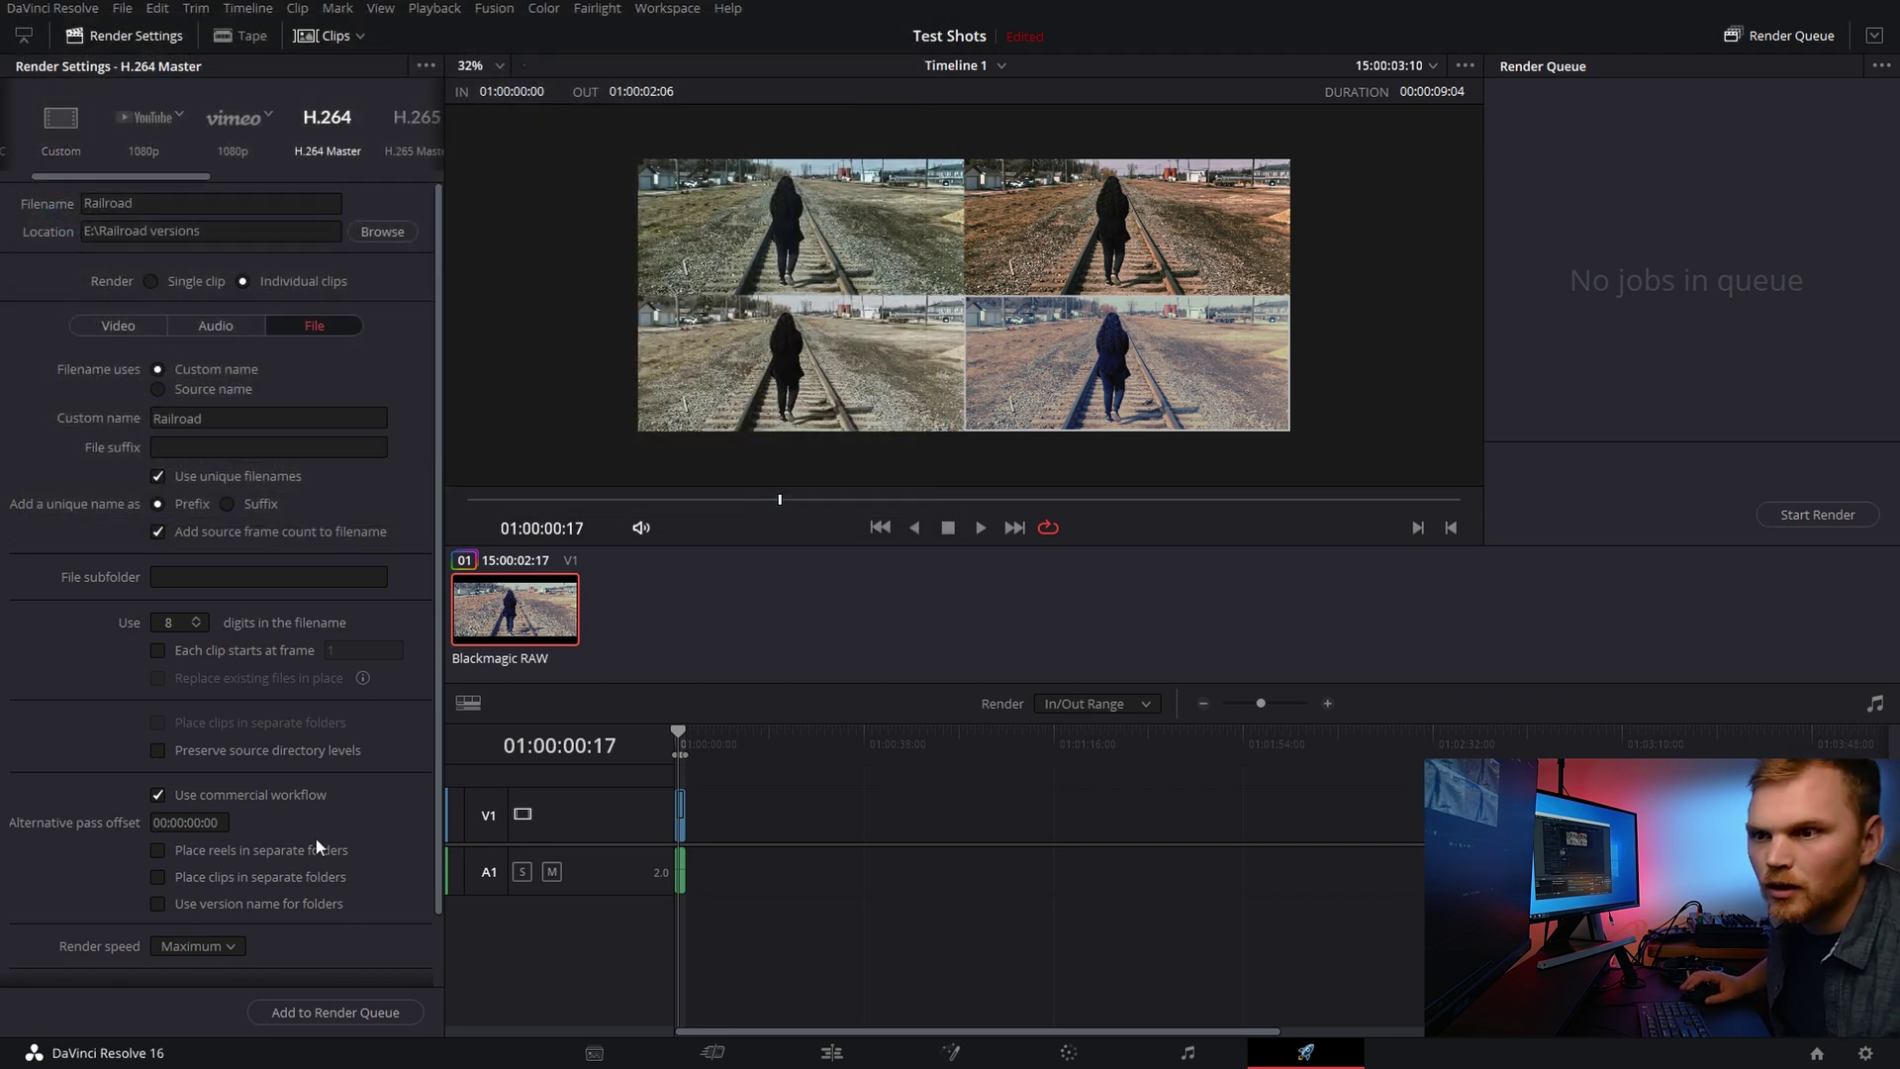
pyautogui.click(364, 1014)
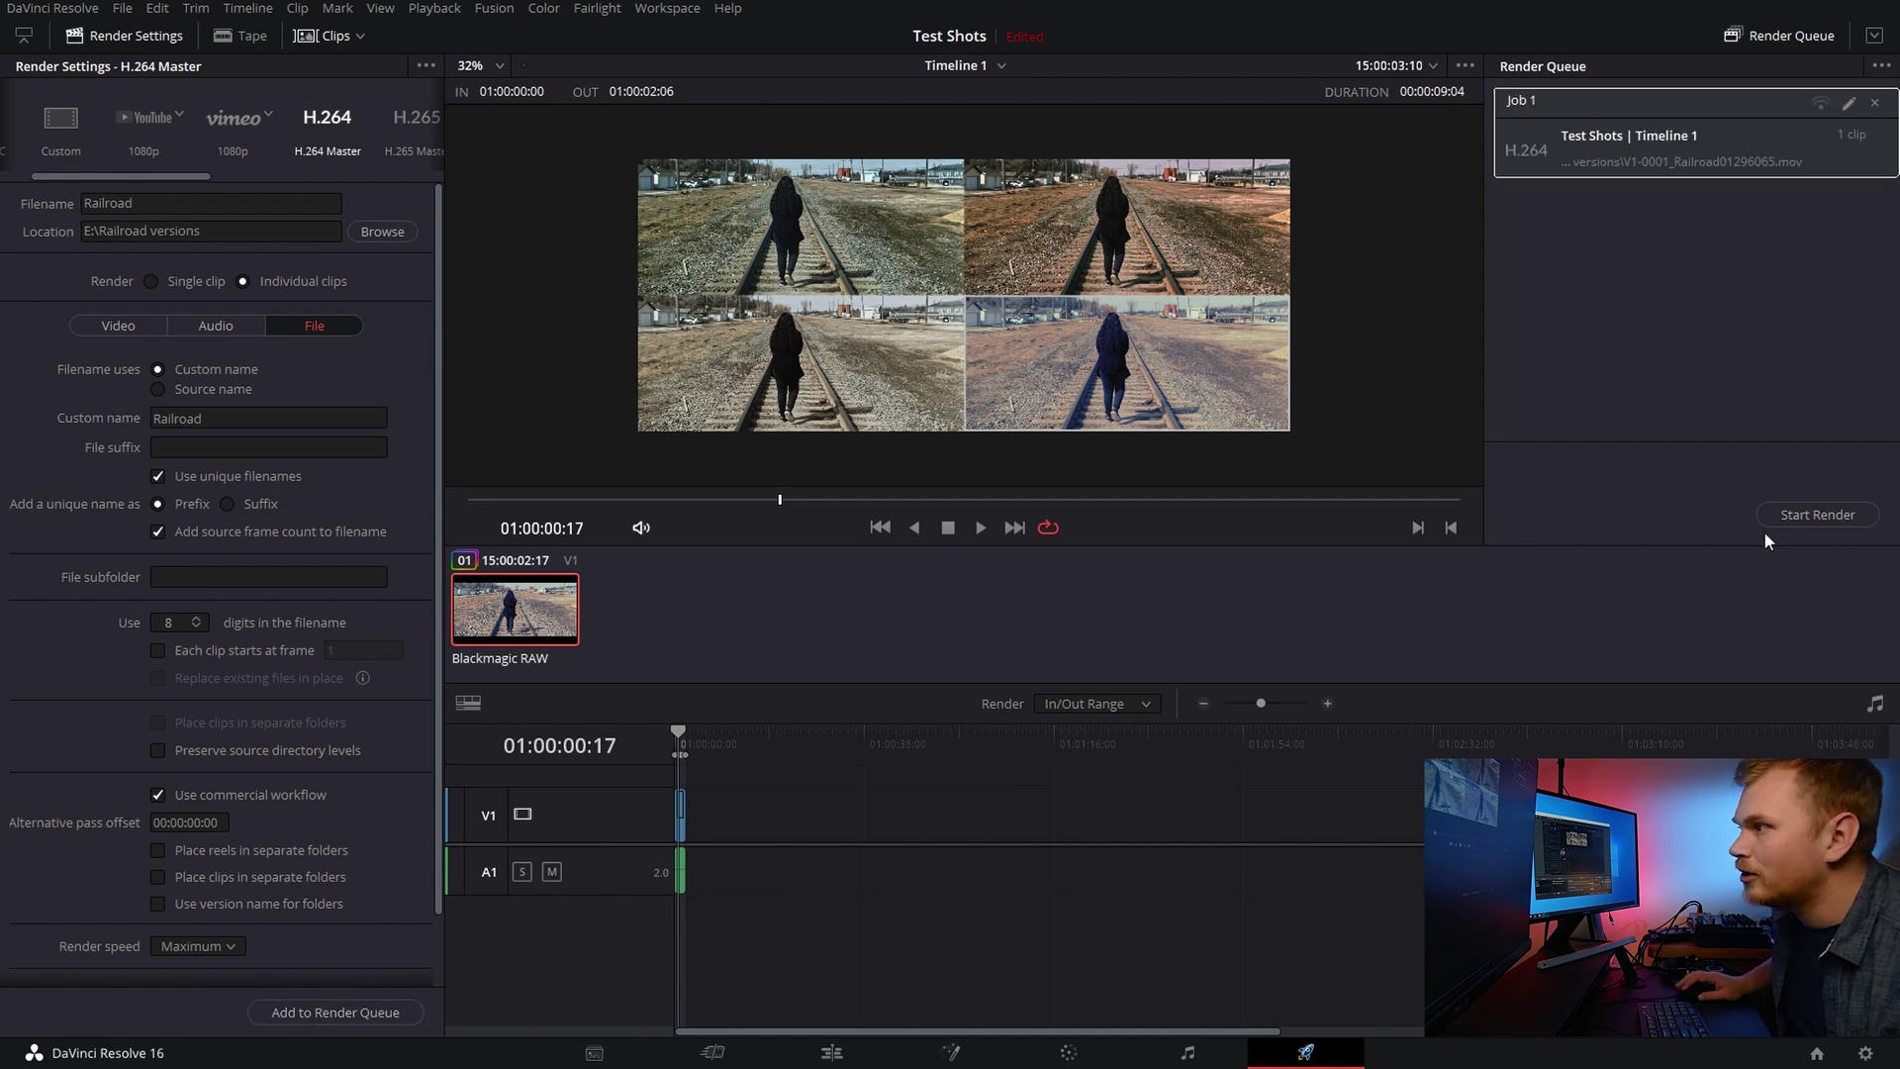
pyautogui.click(1809, 513)
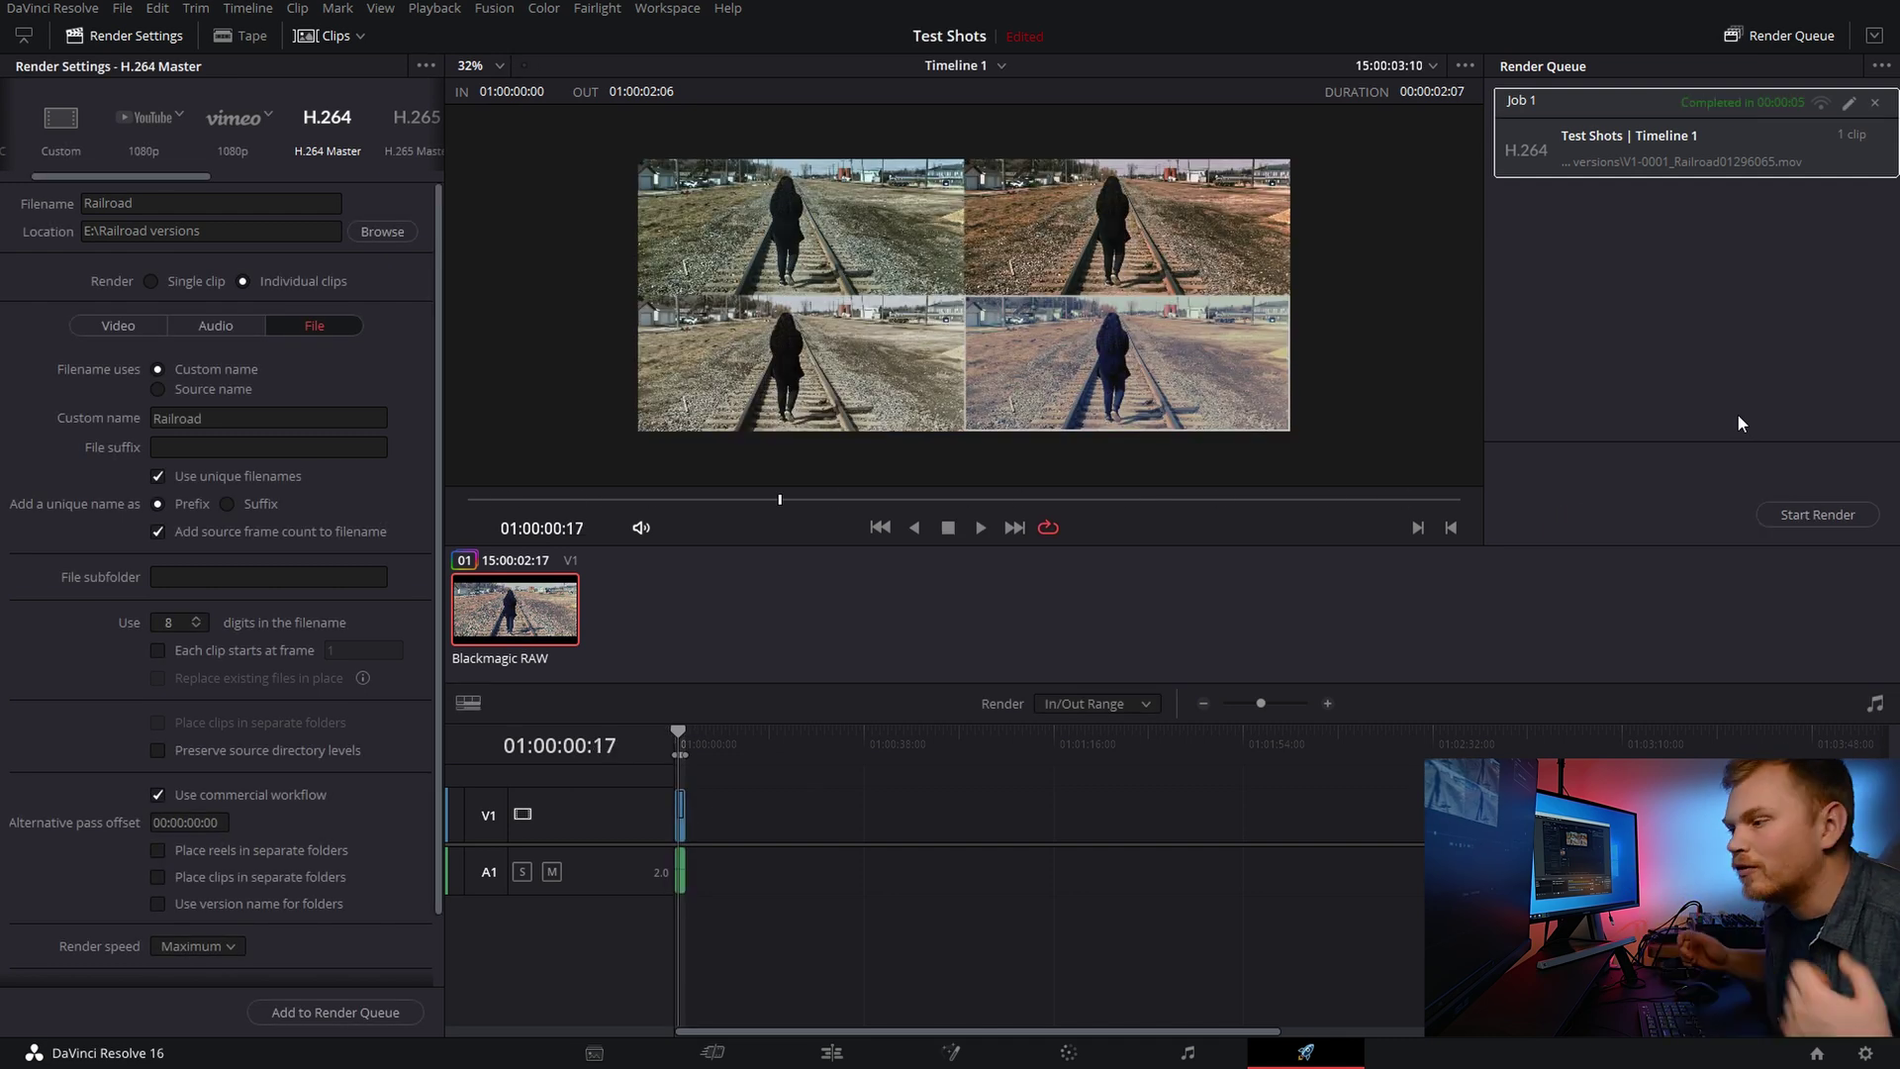
# Step: In the Railroad versions folder, play the rendered V1-0001_Railroad01296065 clip in VLC, then close it
pyautogui.hotkey('alt', 'Tab')
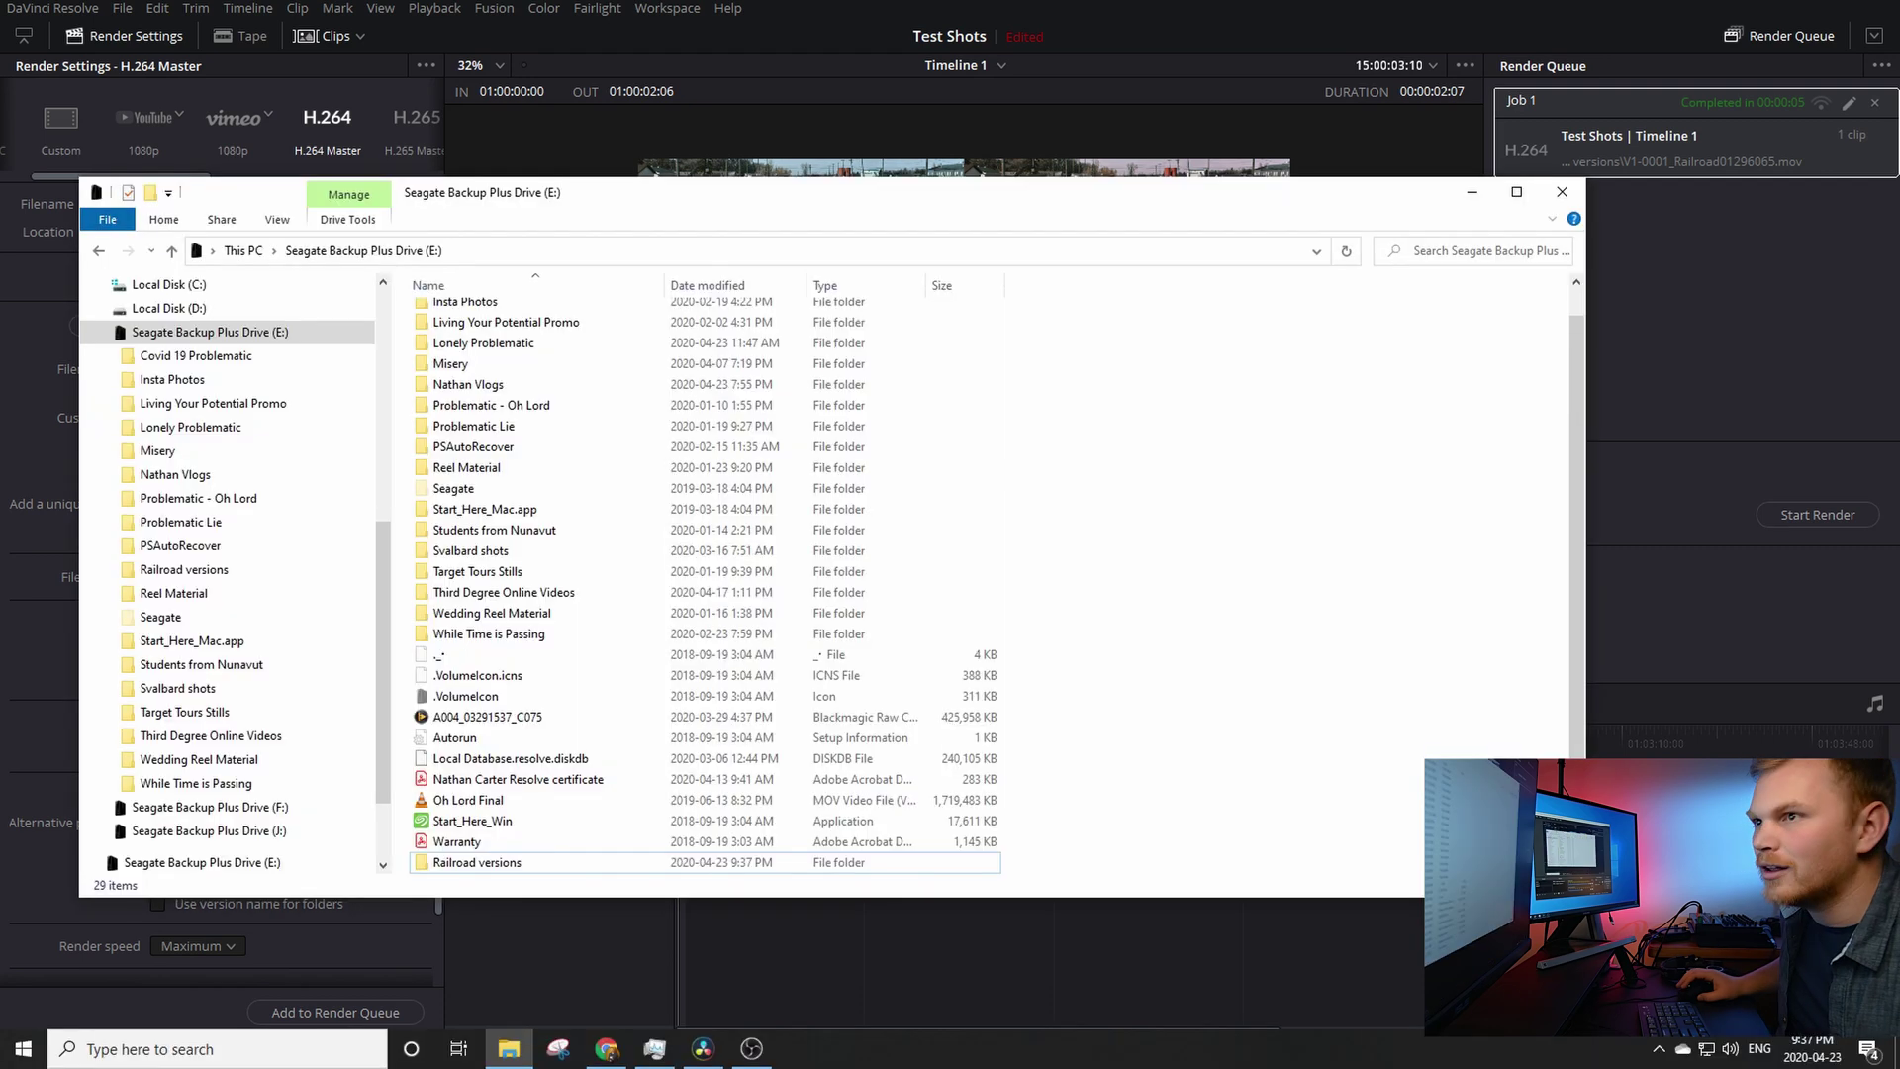
pyautogui.doubleClick(475, 865)
pyautogui.click(542, 378)
pyautogui.doubleClick(540, 378)
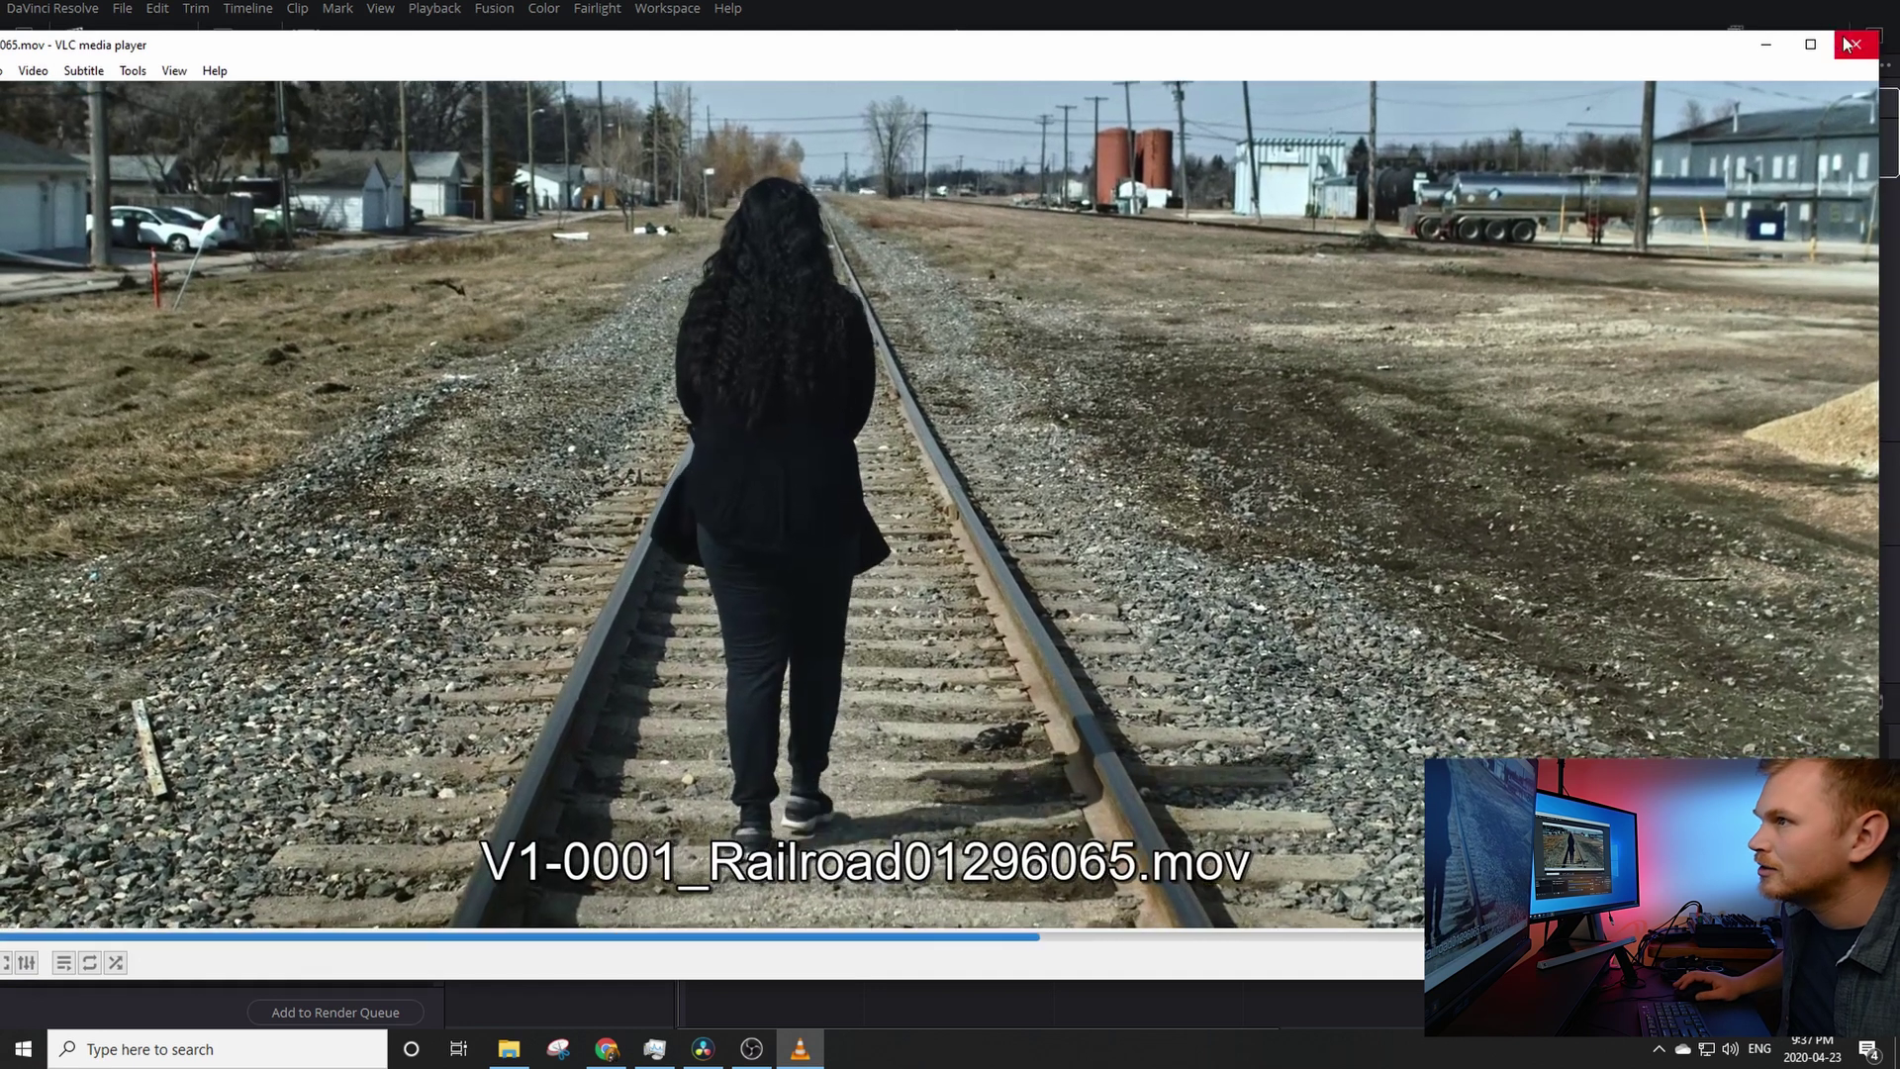
pyautogui.click(1847, 43)
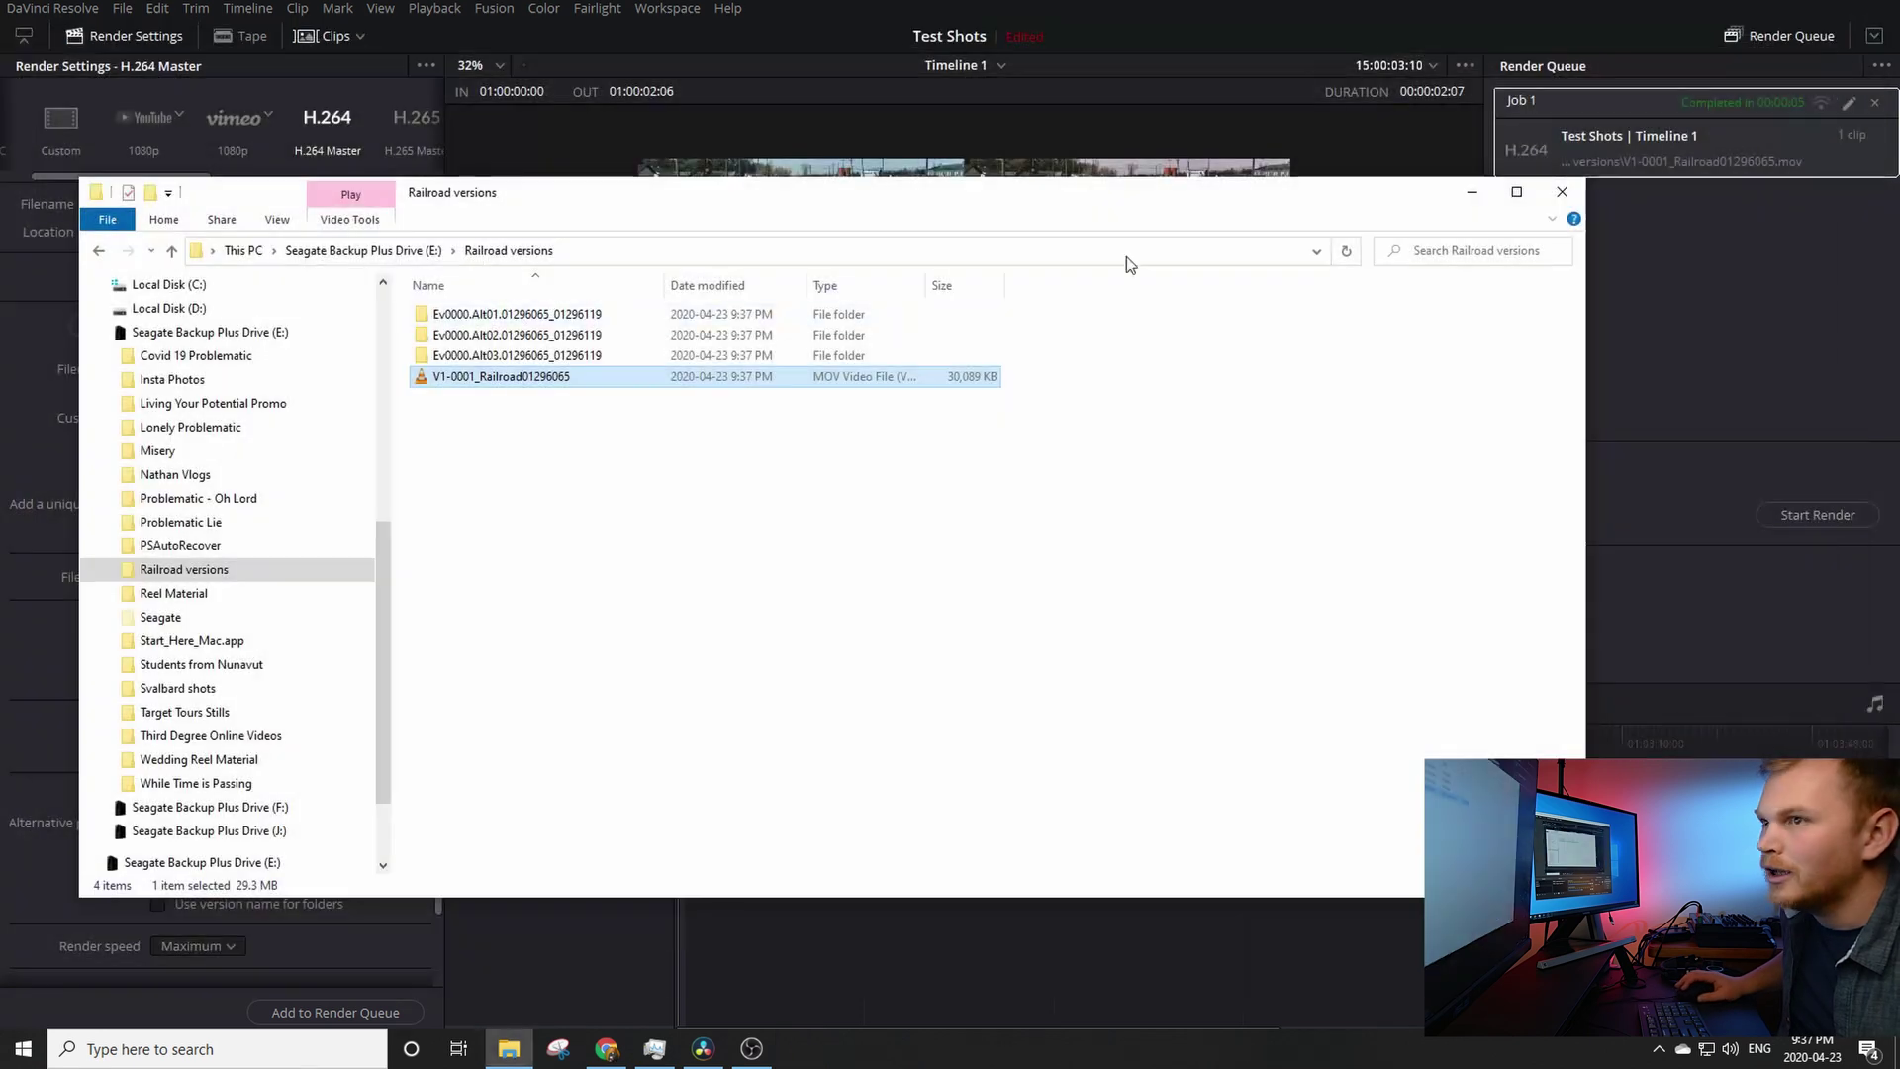
# Step: Play the rendered clip inside the Ev0000.Alt03 version folder, then return to Railroad versions
pyautogui.doubleClick(552, 353)
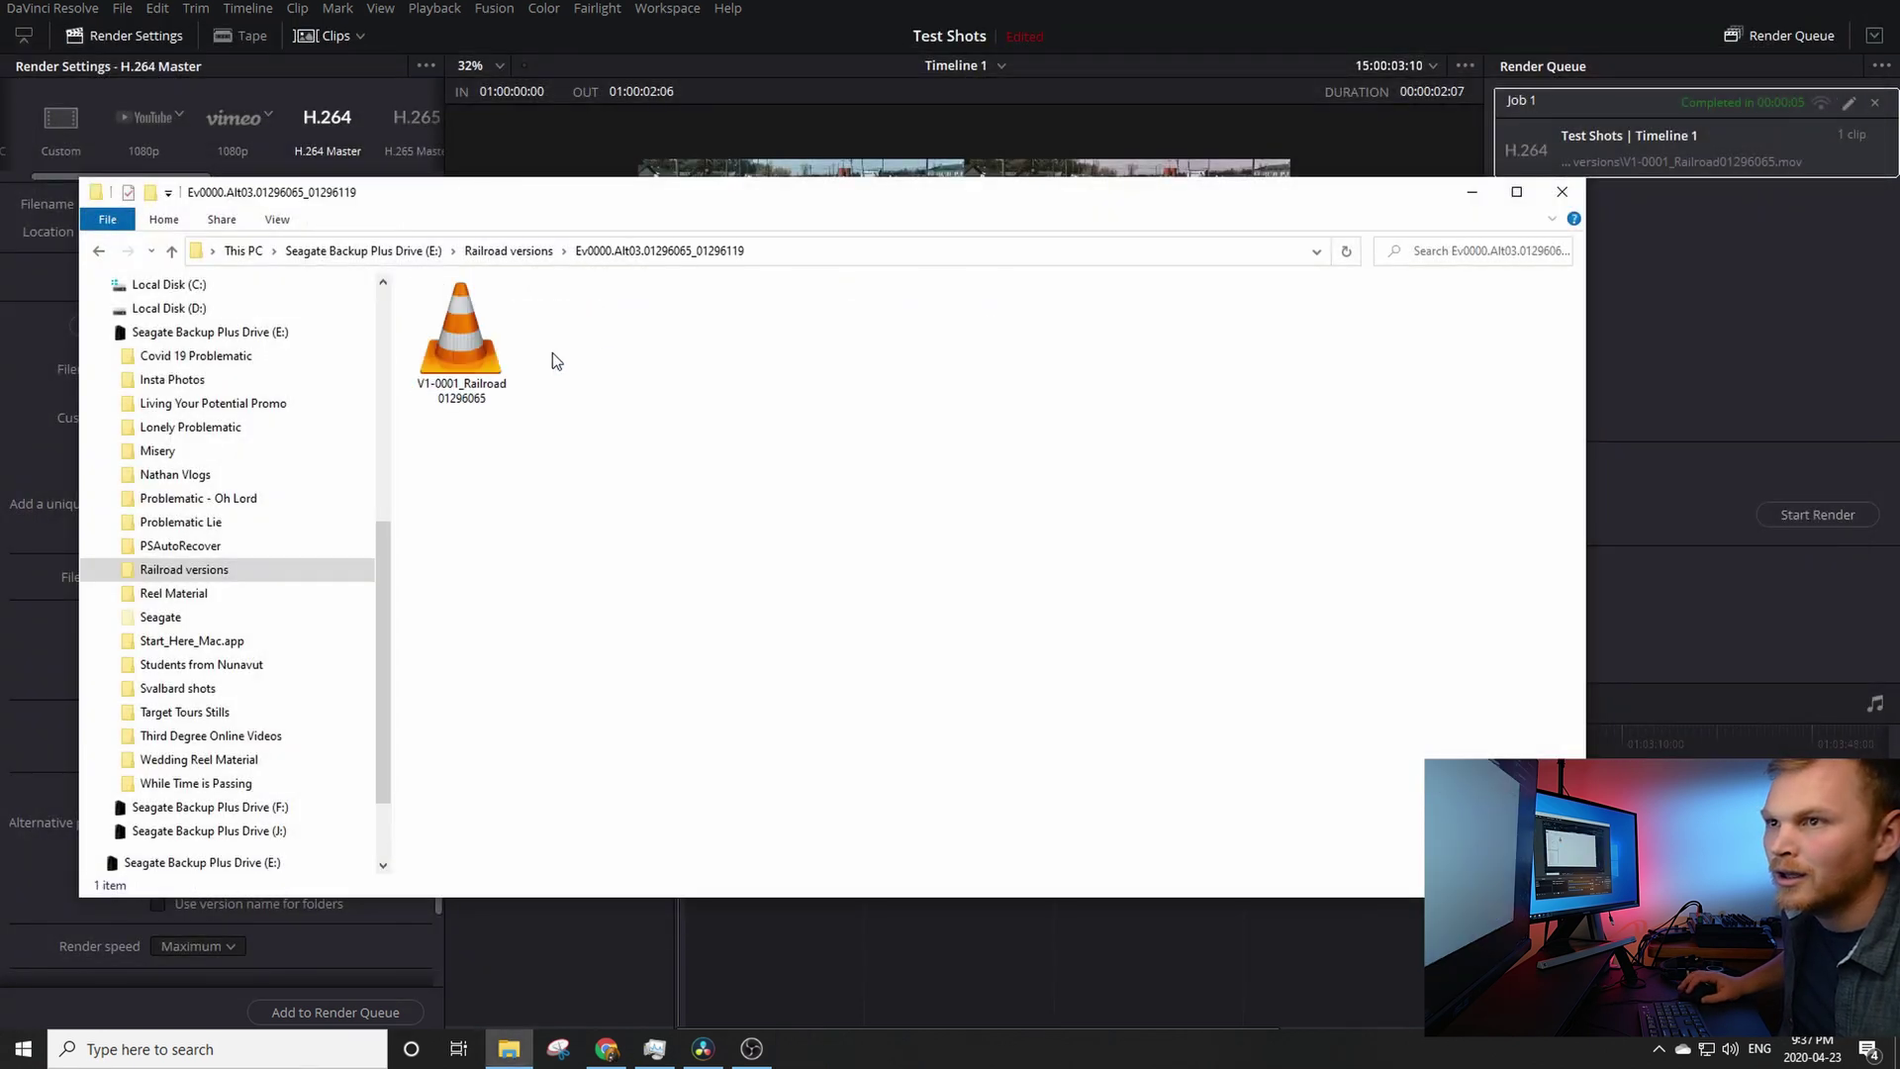
pyautogui.doubleClick(491, 344)
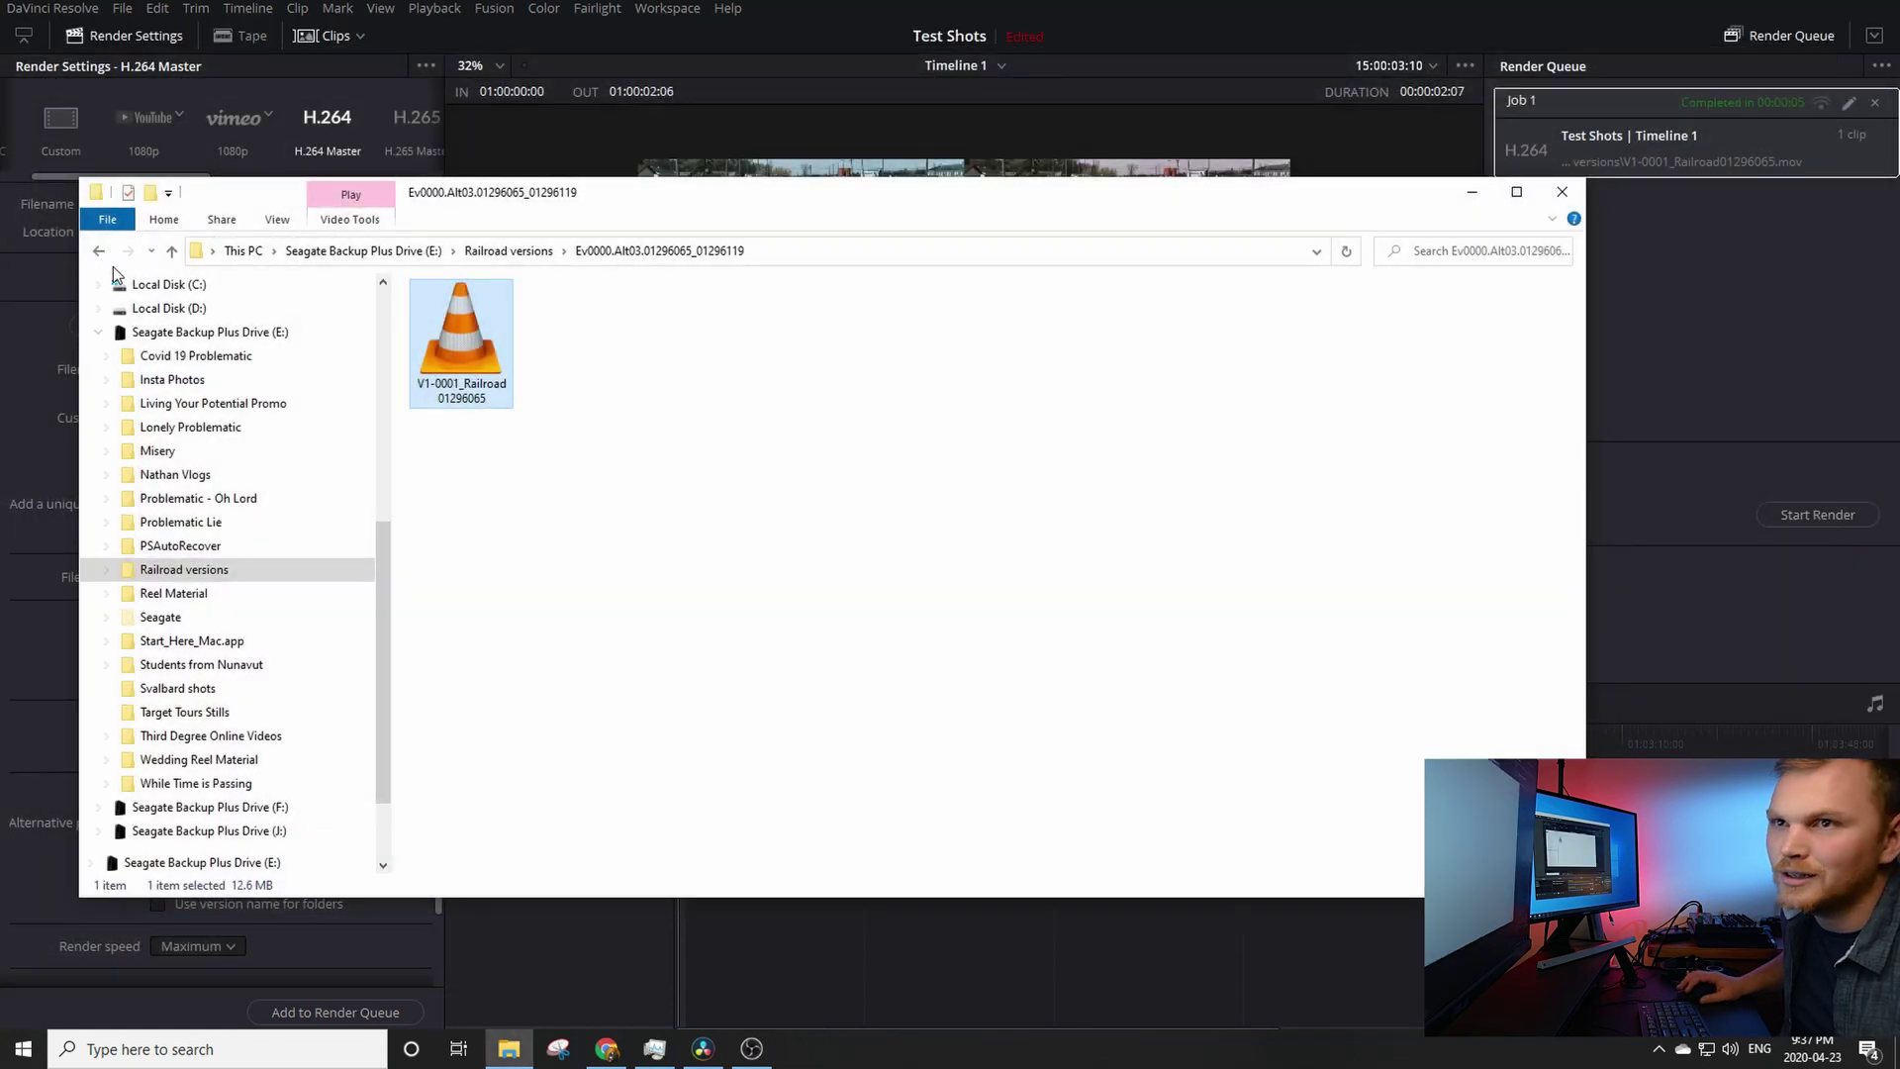
pyautogui.click(98, 250)
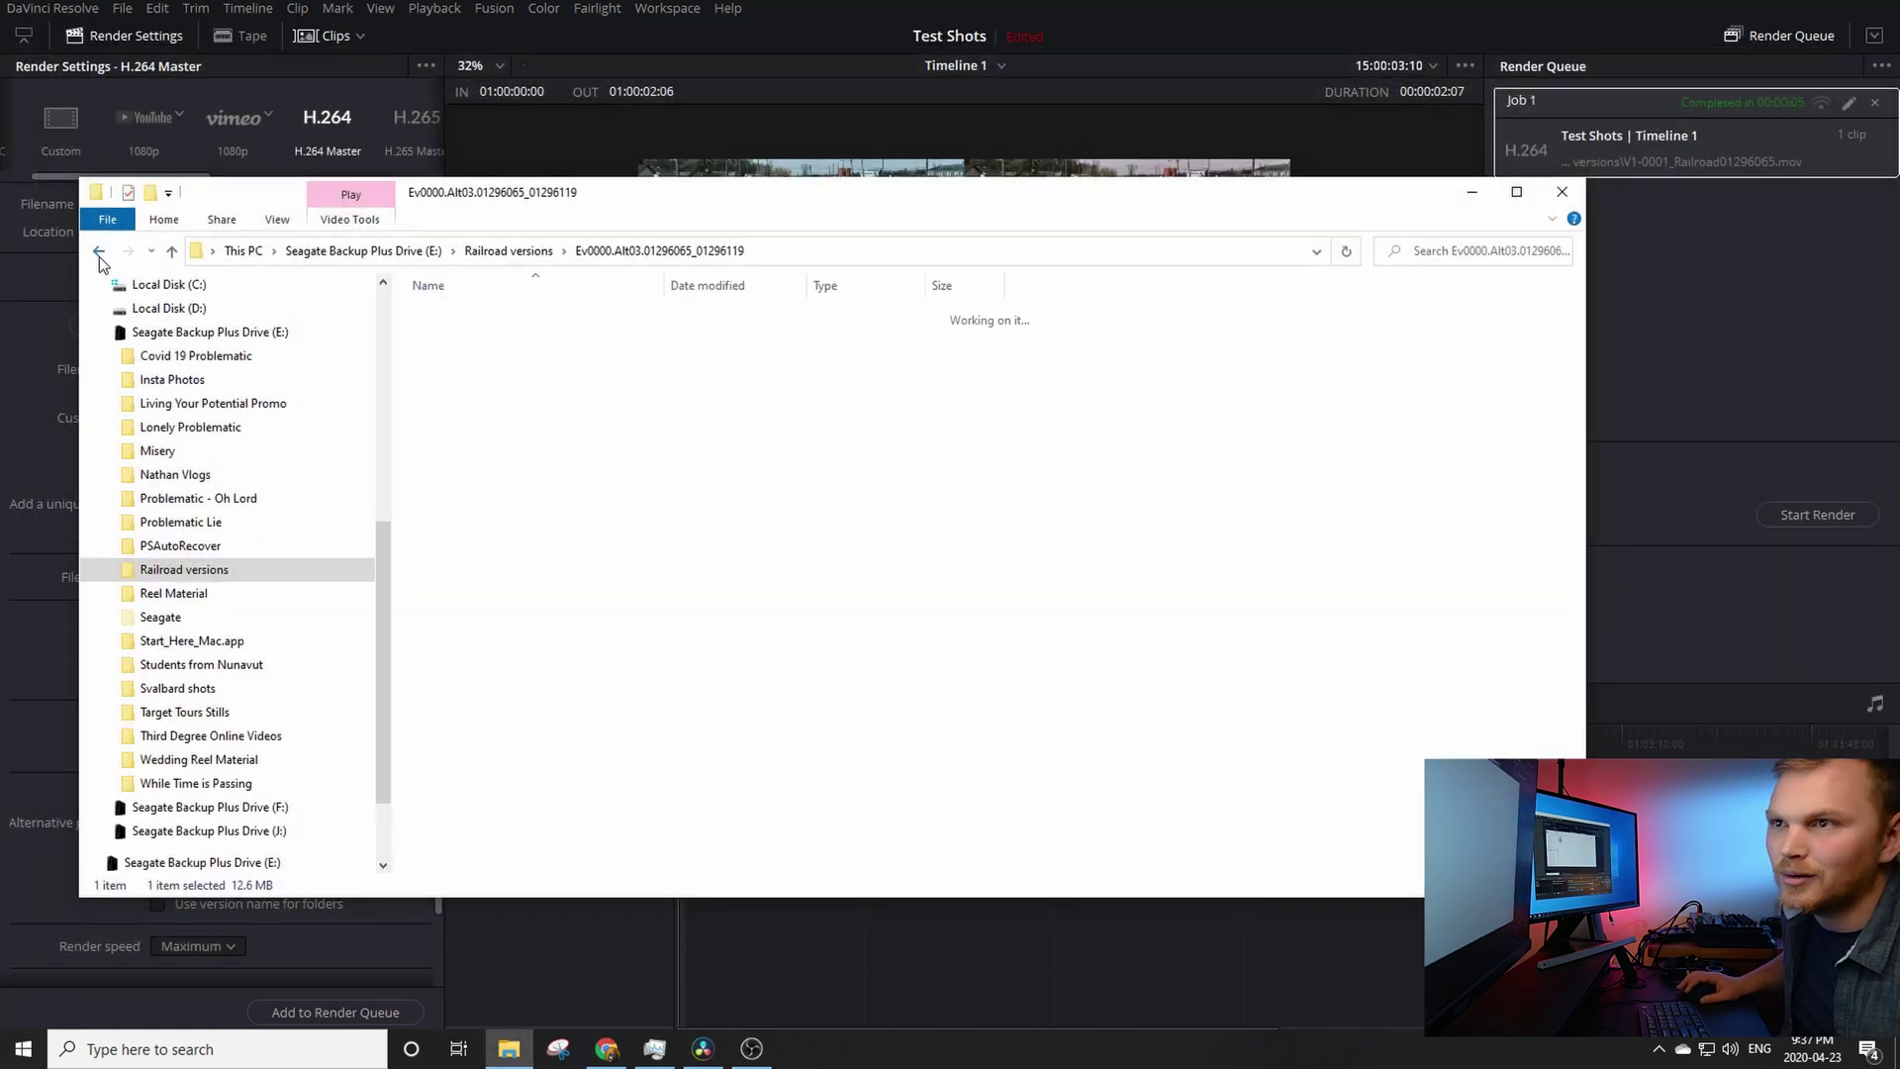